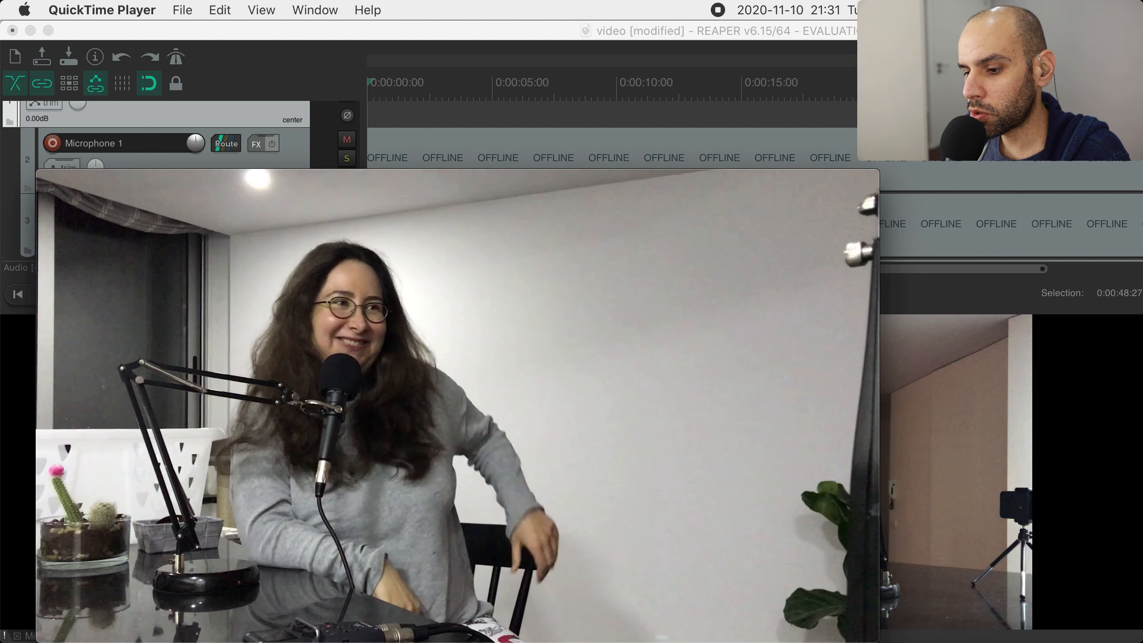
Switch from the QuickTime video to the REAPER project and synchronize the ReaPack packages
key("super+h")
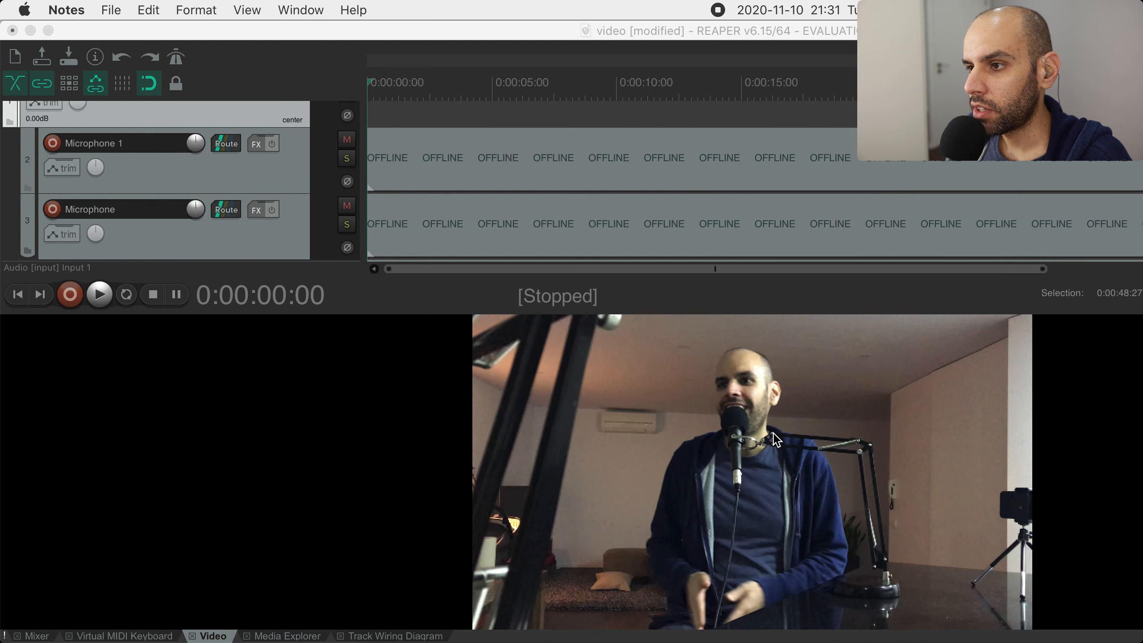
left_click(774, 439)
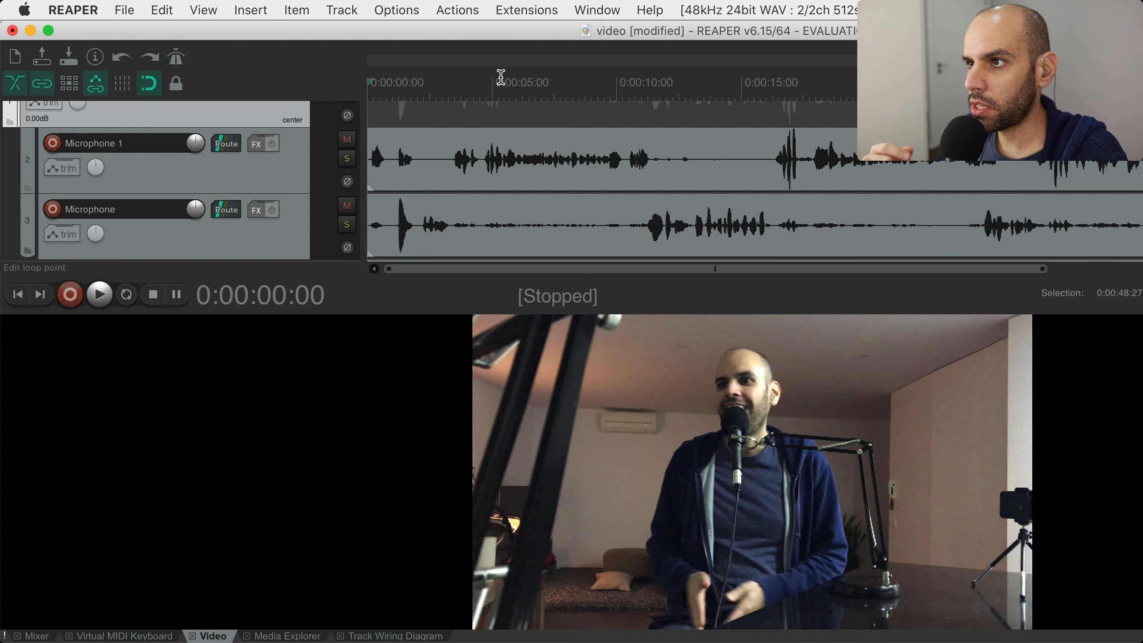
left_click(515, 12)
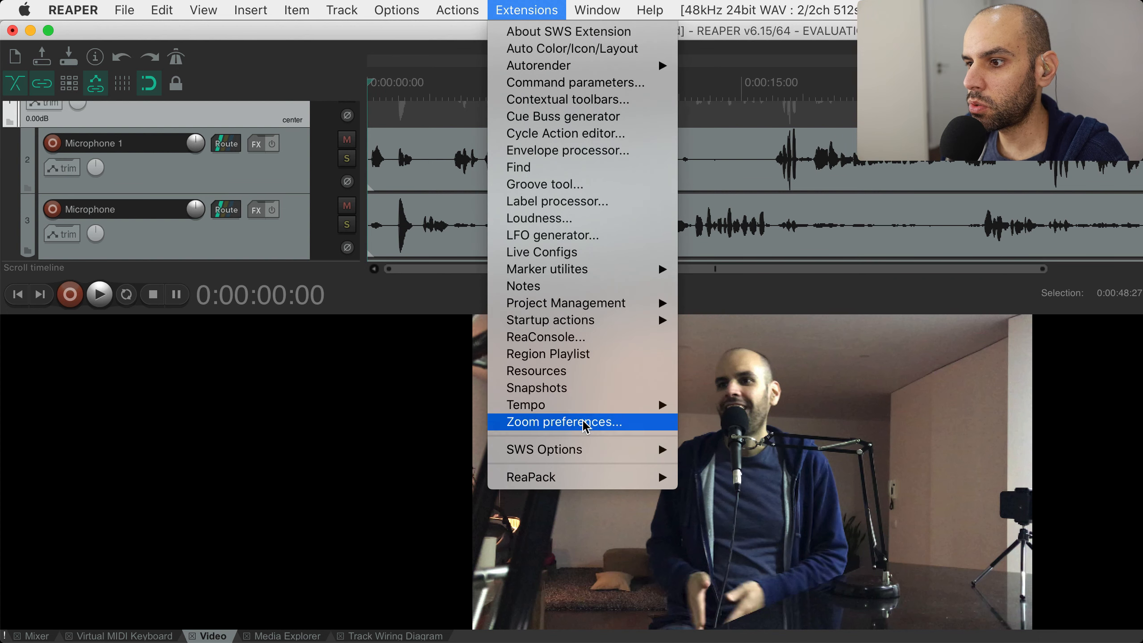
mouse_move(582, 477)
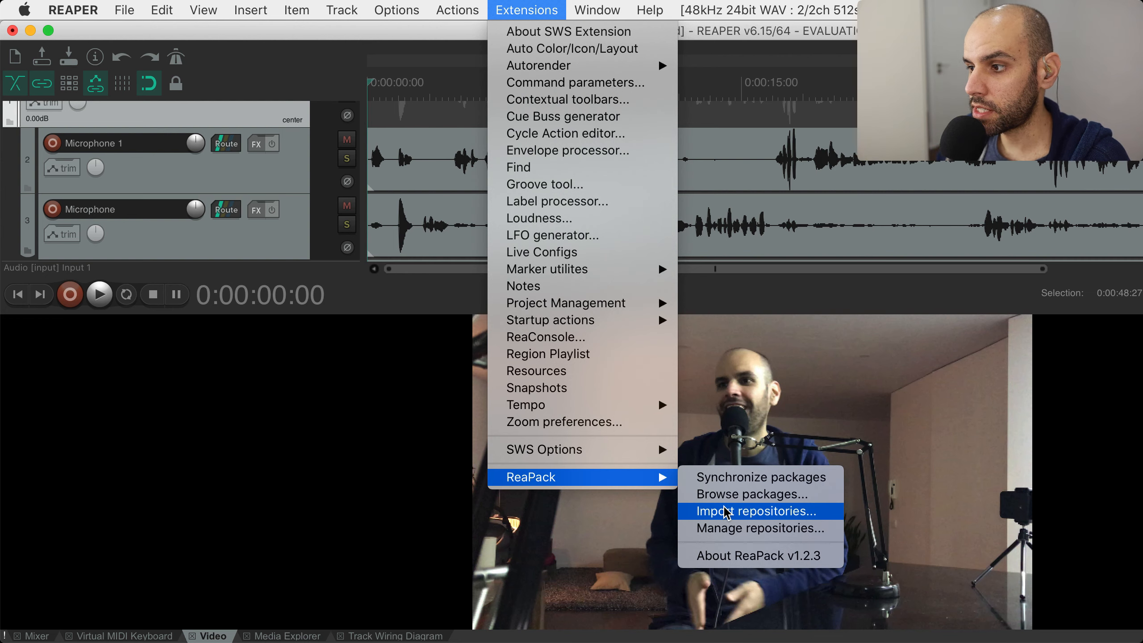
left_click(732, 478)
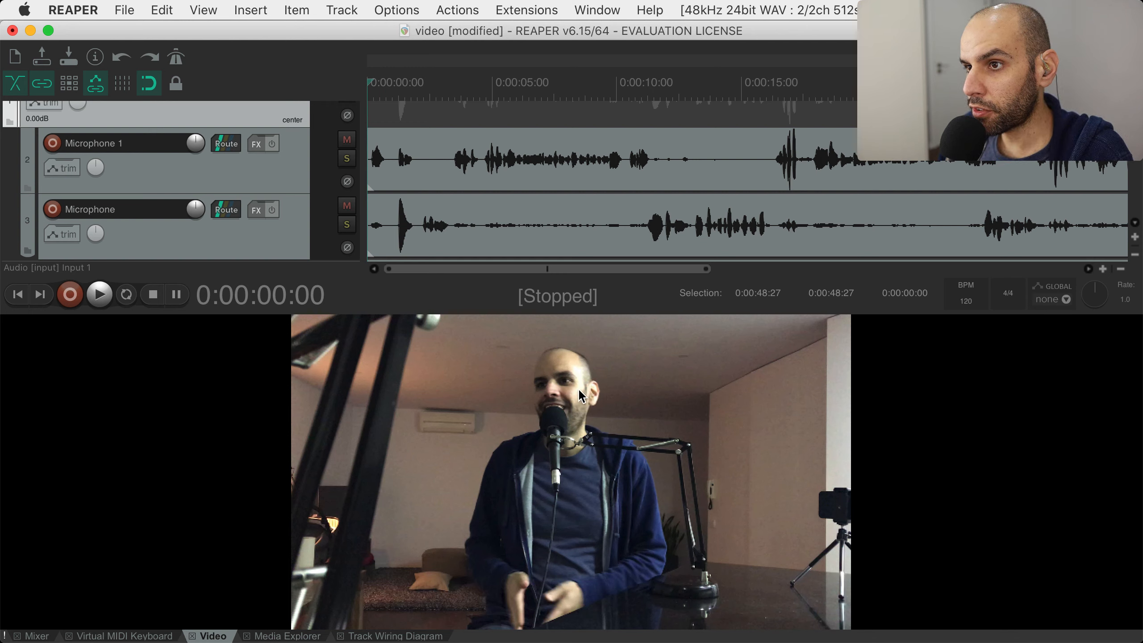
Hide the docked video preview, open the Audio folder track's leafac_Automixer effect, and enlarge and reposition its window
key("alt+d")
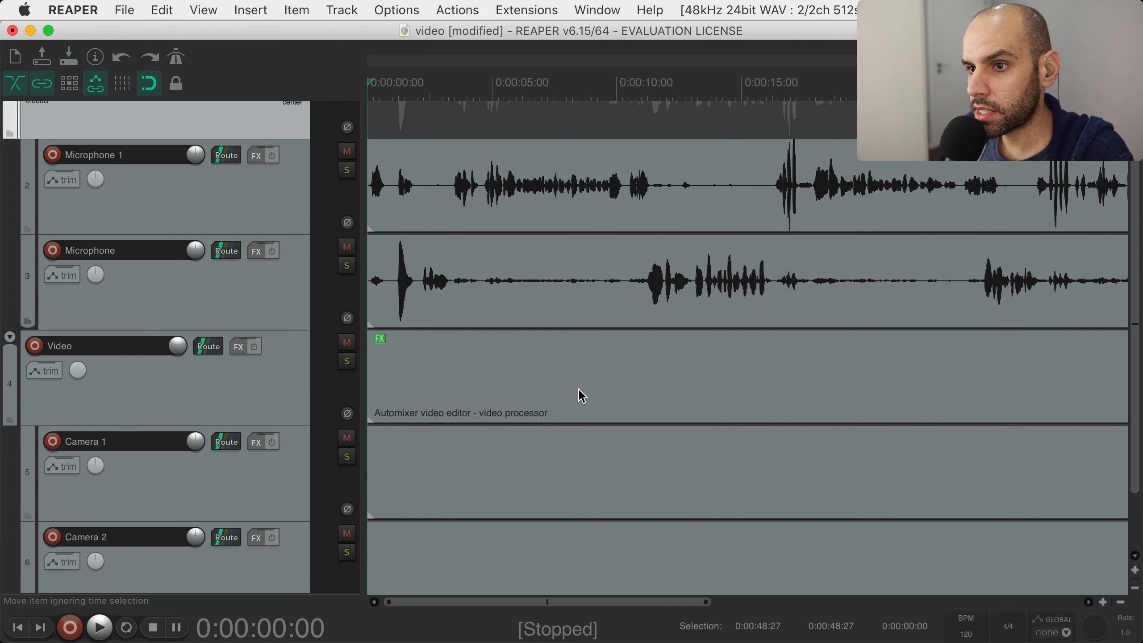
scroll(250, 352, "up", 2)
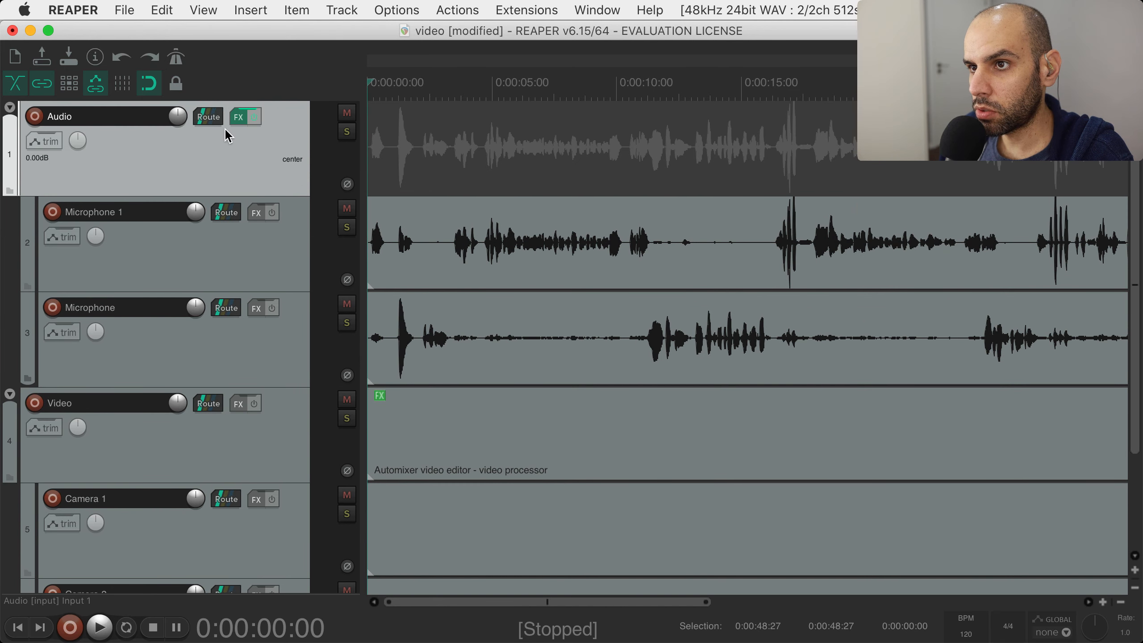
left_click(238, 118)
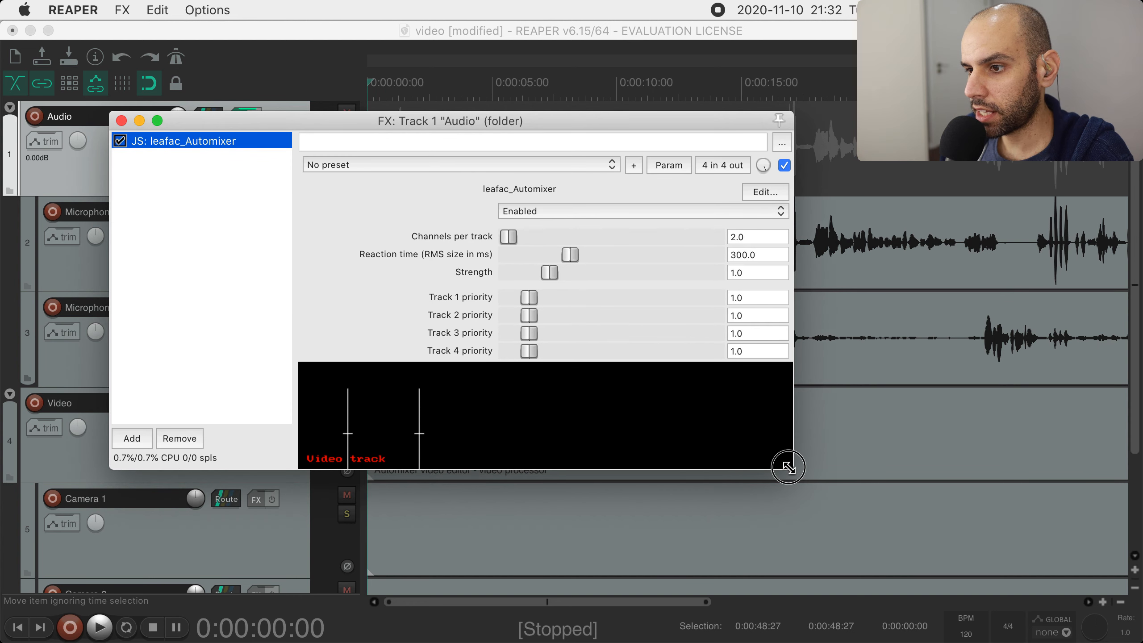
left_click_drag(791, 467, 822, 512)
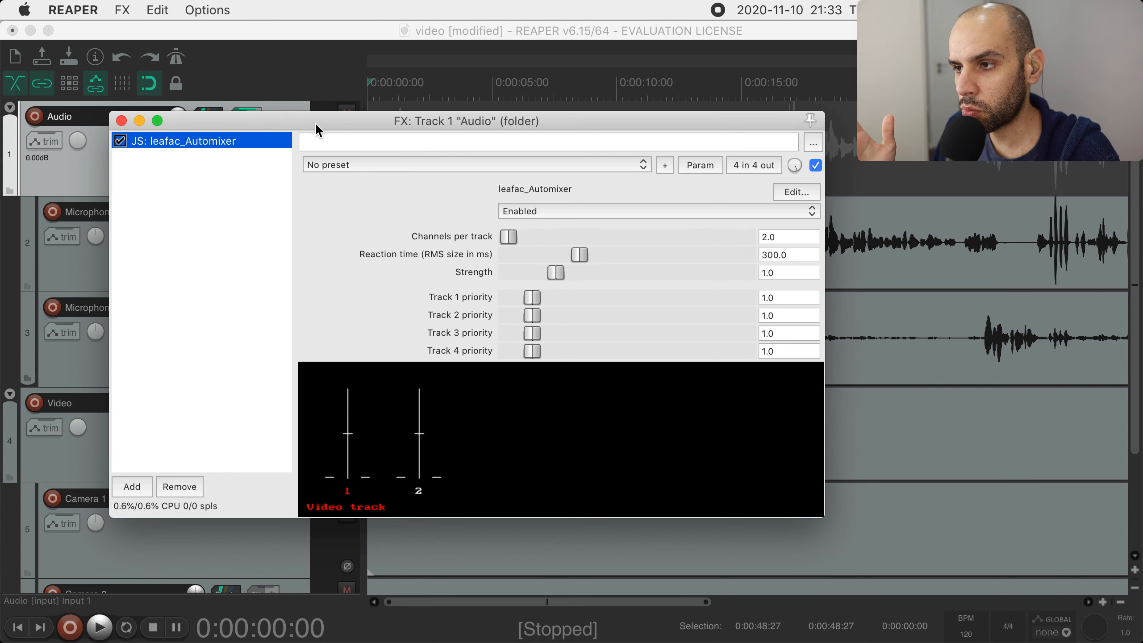
left_click_drag(319, 122, 602, 230)
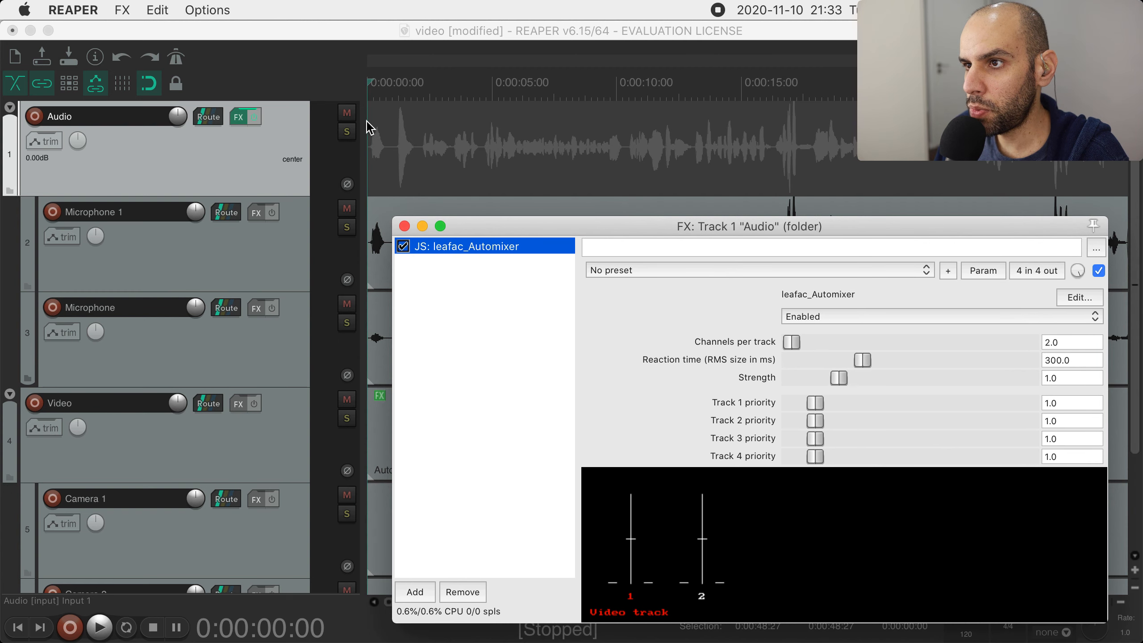
Mute the master track in the mixer and hide the mixer again
left_click(388, 135)
key("super+shift+v")
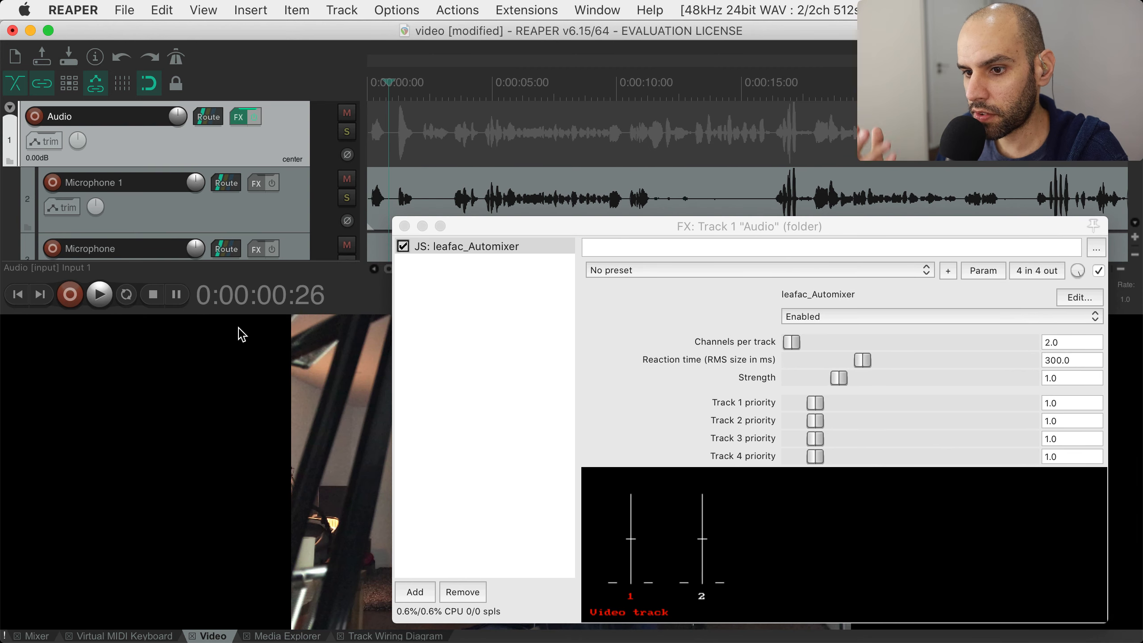
left_click(36, 635)
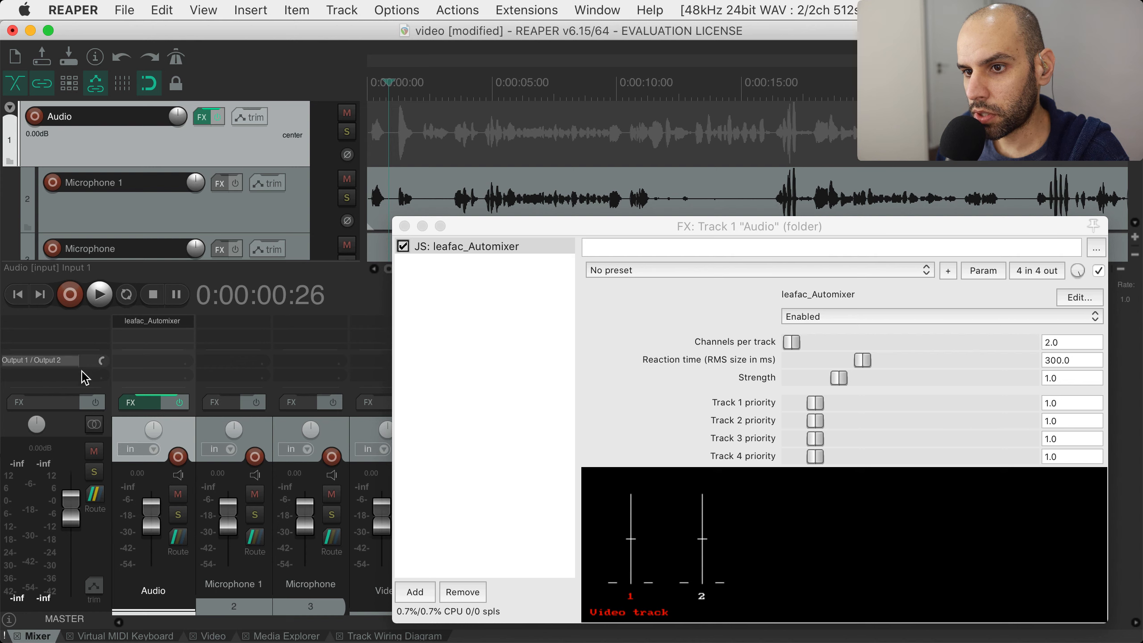
left_click(94, 450)
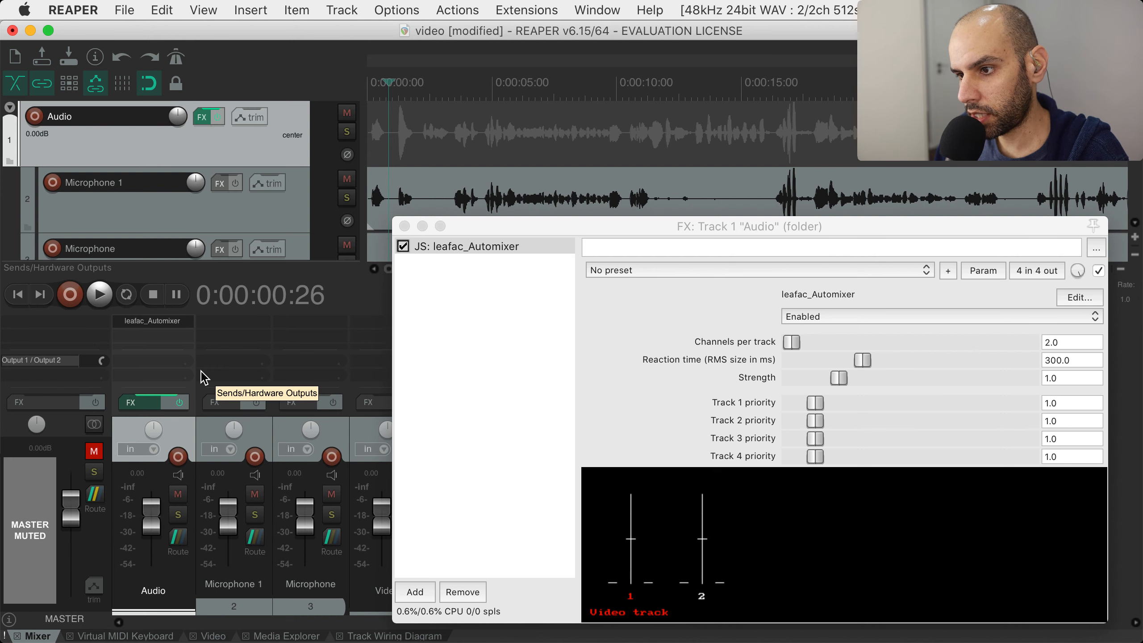
key("super+m")
Play the project from the start to watch the Automixer meters, closing the effect window and stopping playback at the end
left_click_drag(536, 227, 529, 202)
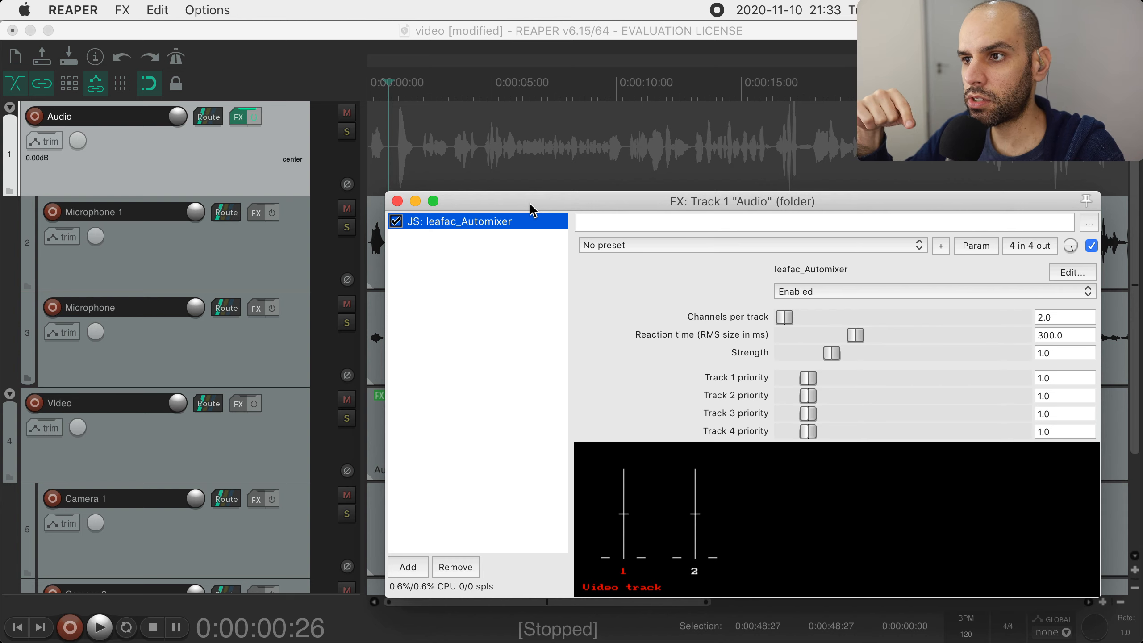
left_click(393, 161)
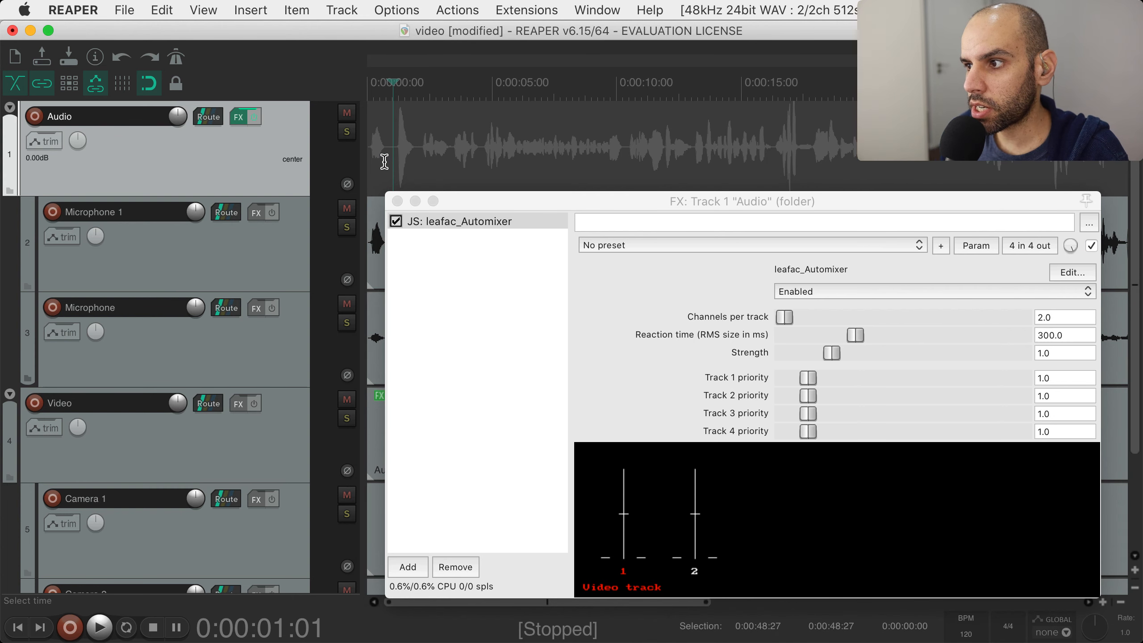
key("Home")
left_click_drag(506, 206, 600, 377)
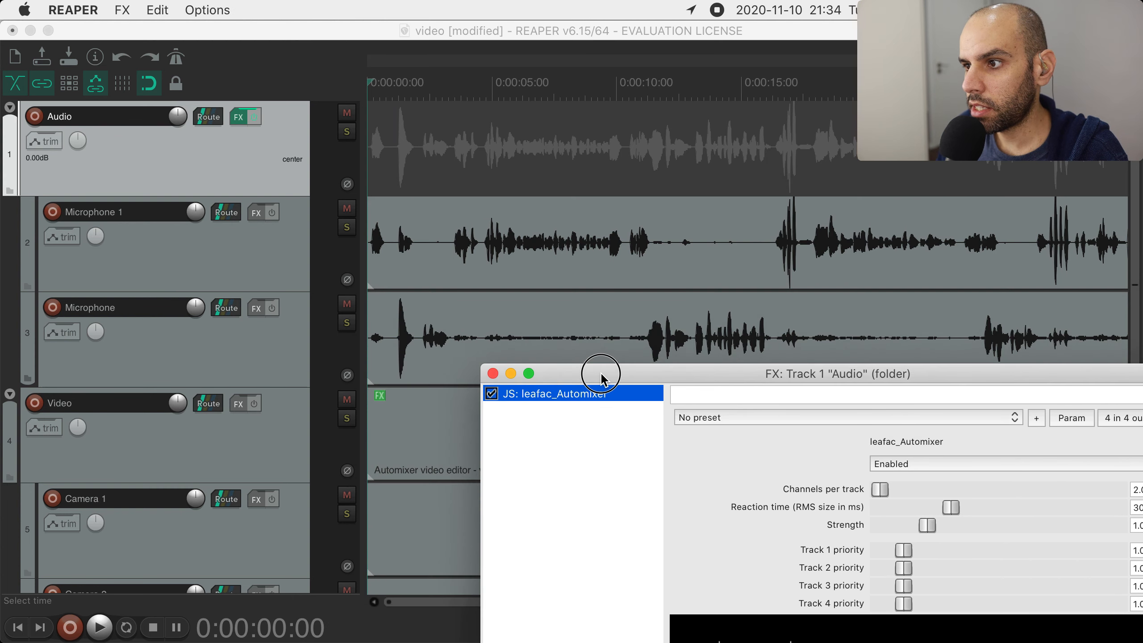
left_click(432, 147)
key("Home")
left_click_drag(680, 370, 451, 193)
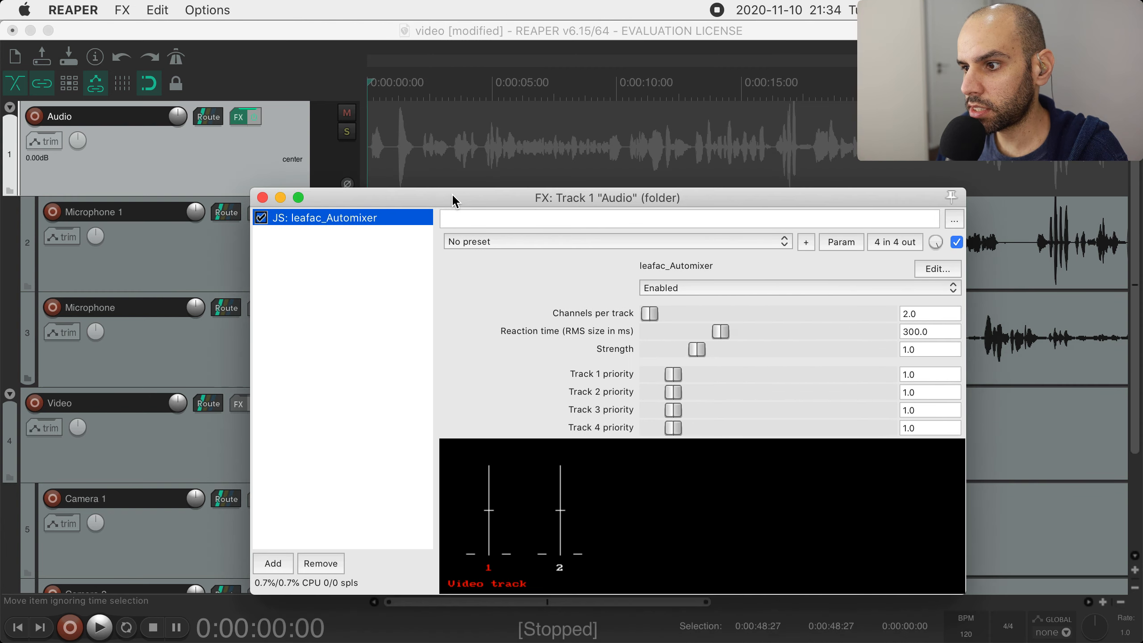
key("space")
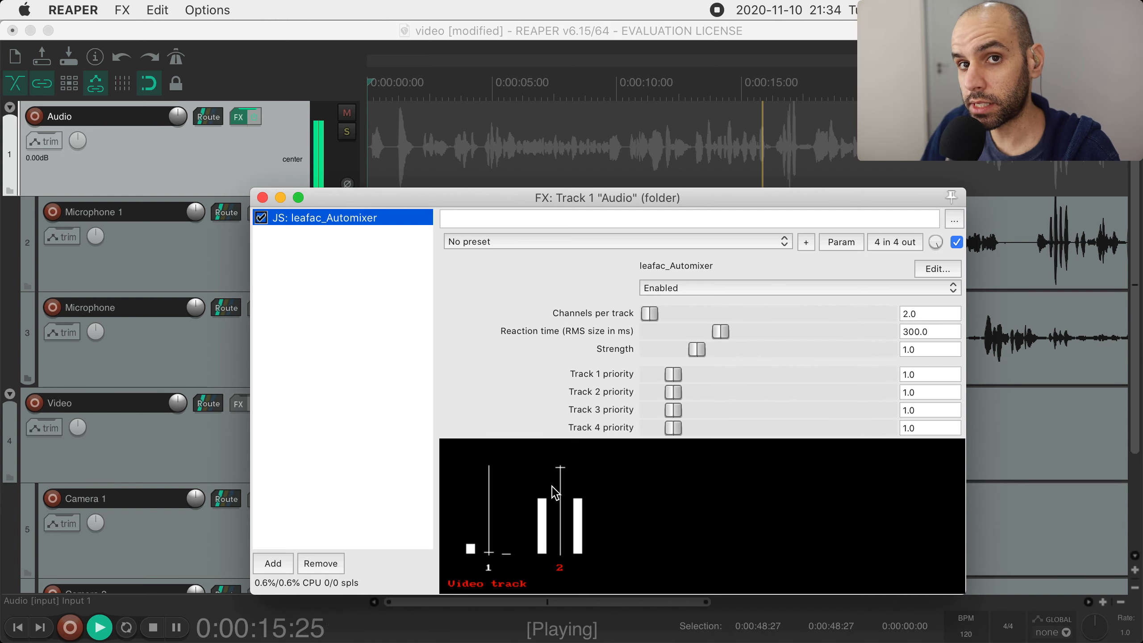
left_click(261, 197)
key("space")
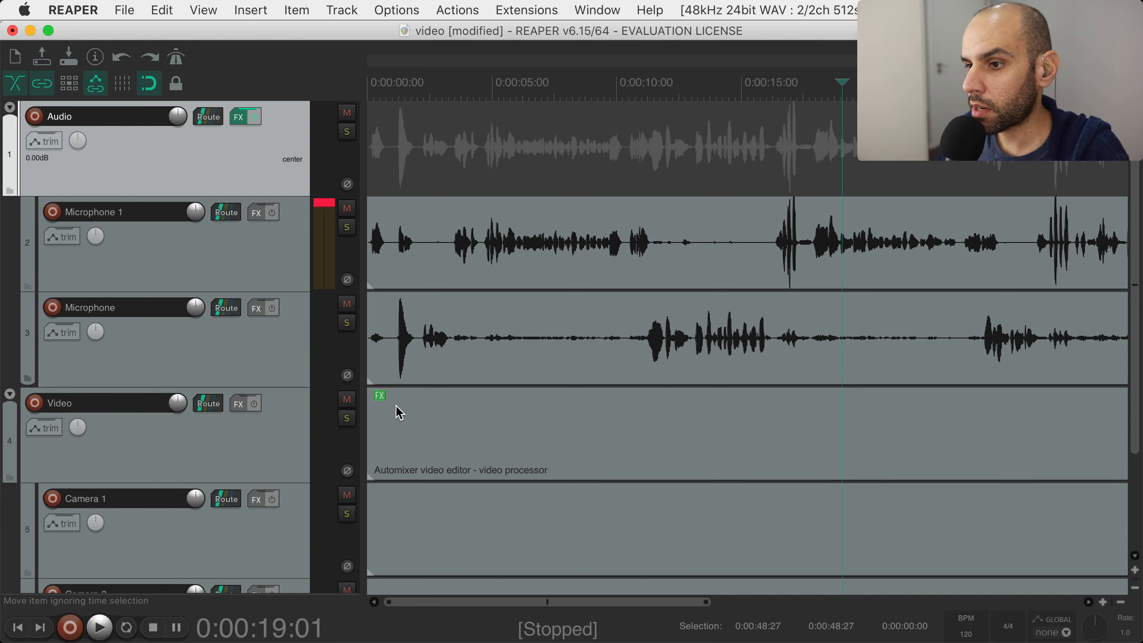
Examine how the Camera 1 and Camera 2 tracks correspond to the microphone tracks, selecting both camera video items
scroll(395, 411, "down", 2)
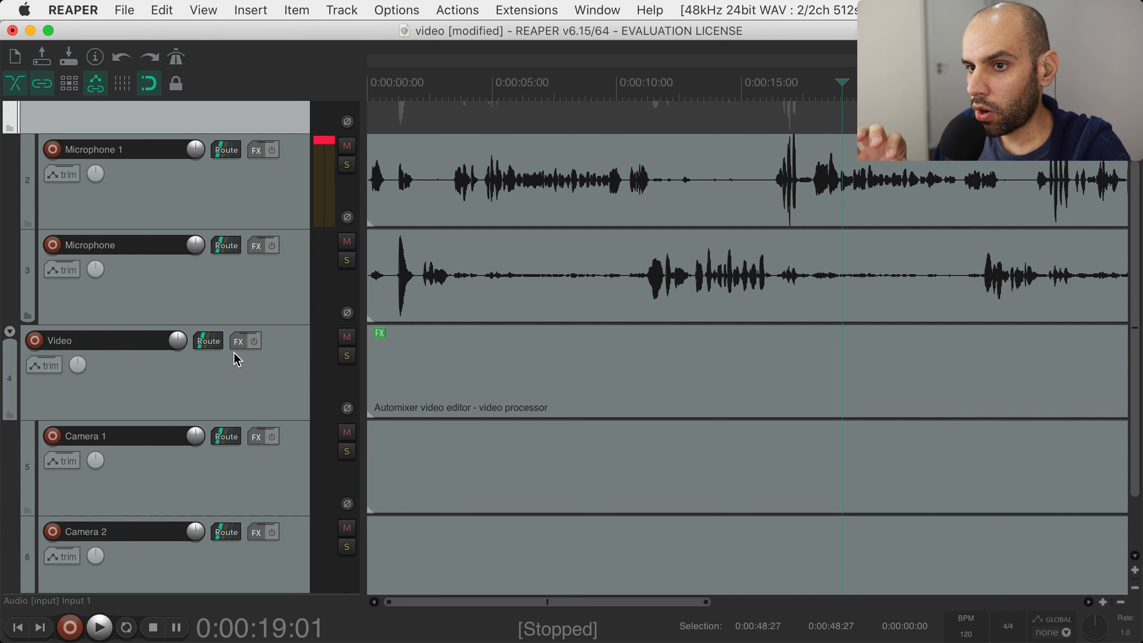
scroll(234, 359, "down", 3)
left_click(440, 385)
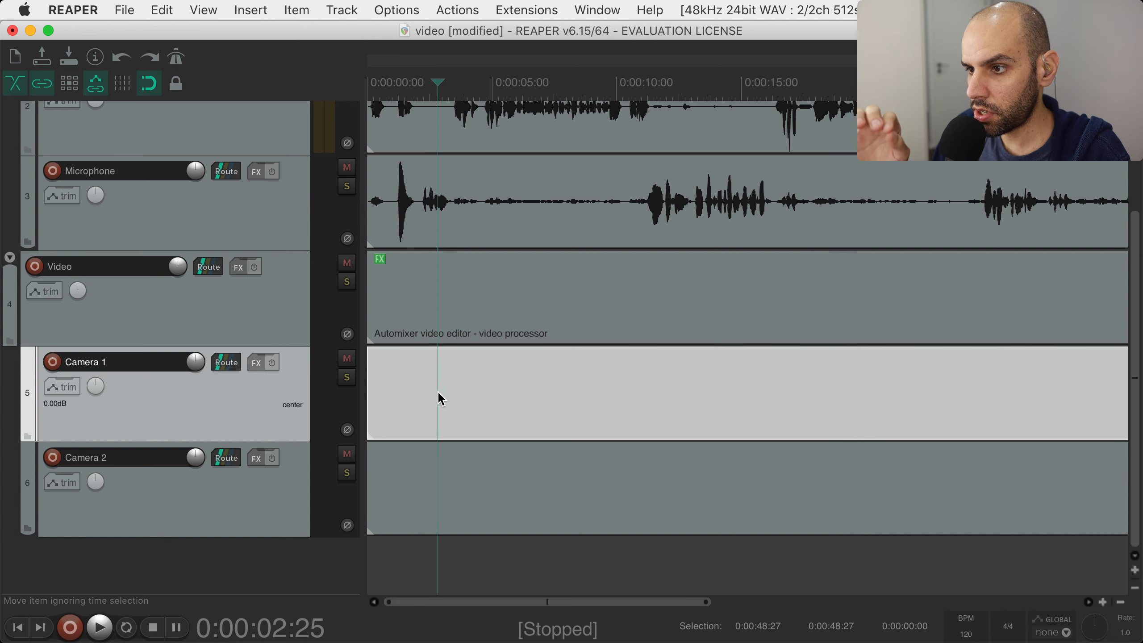
left_click(463, 510)
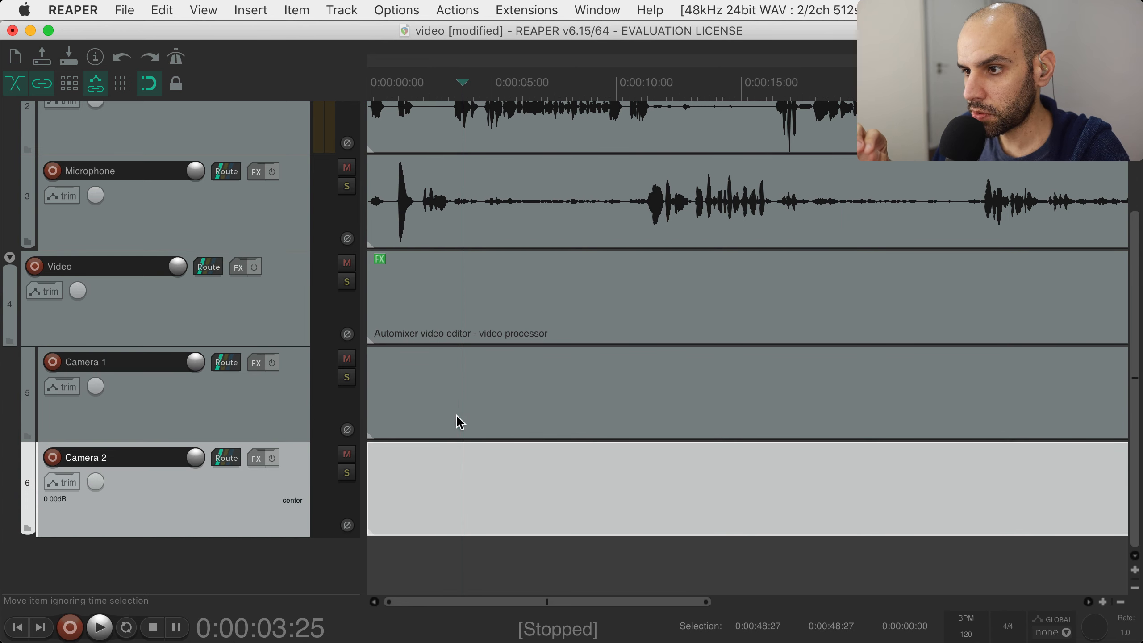
scroll(463, 451, "up", 3)
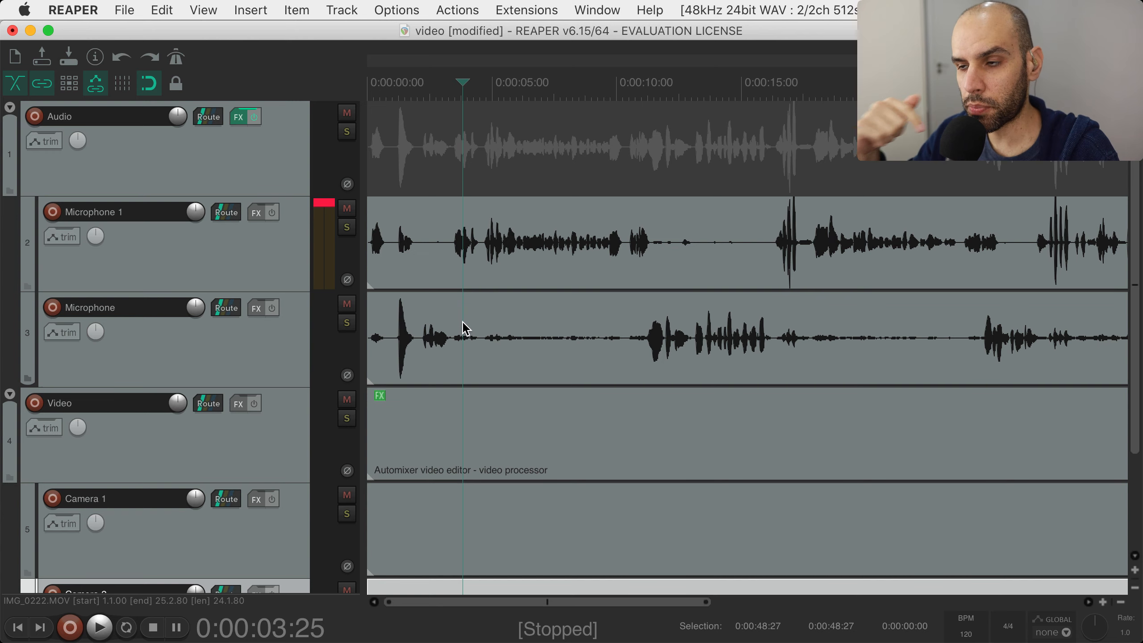
scroll(463, 328, "down", 3)
scroll(466, 327, "up", 1)
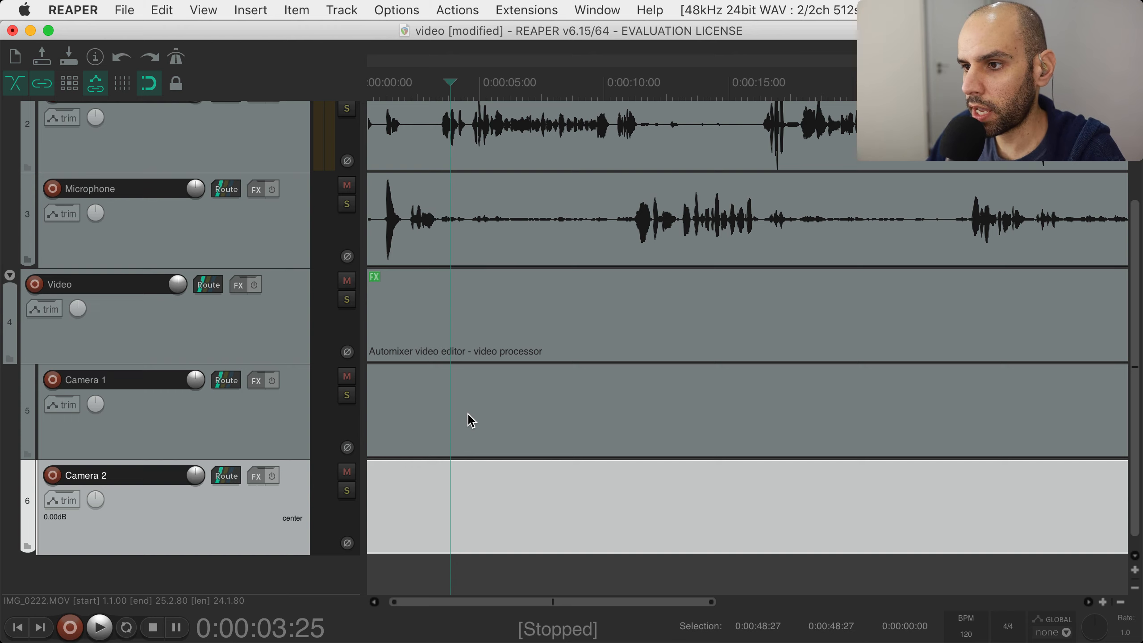
left_click(423, 413)
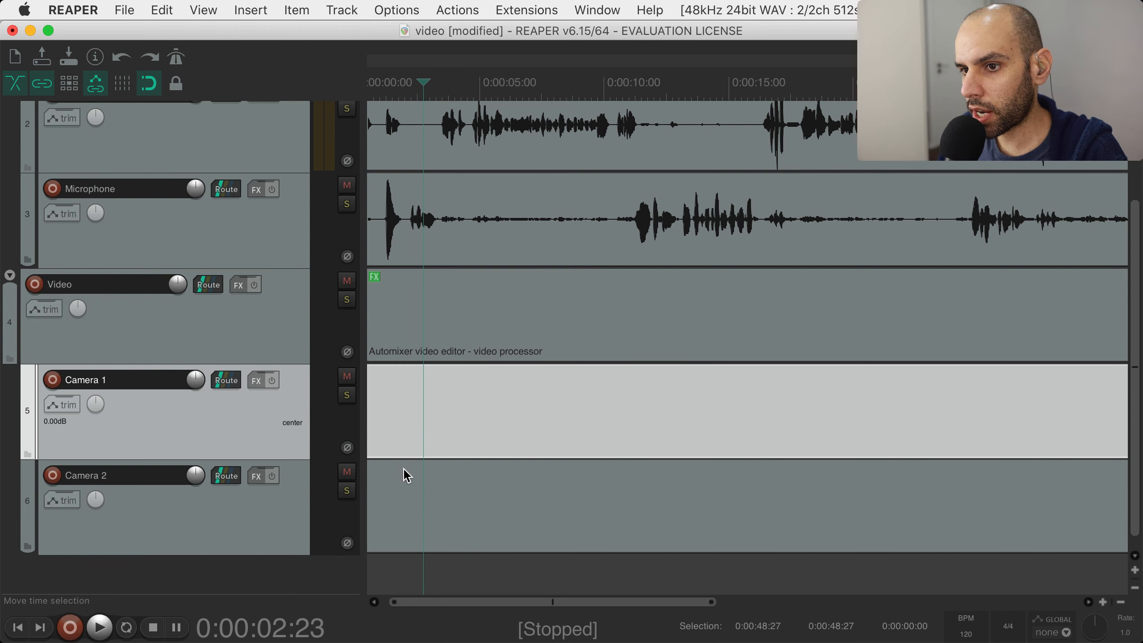
left_click(414, 482, "super")
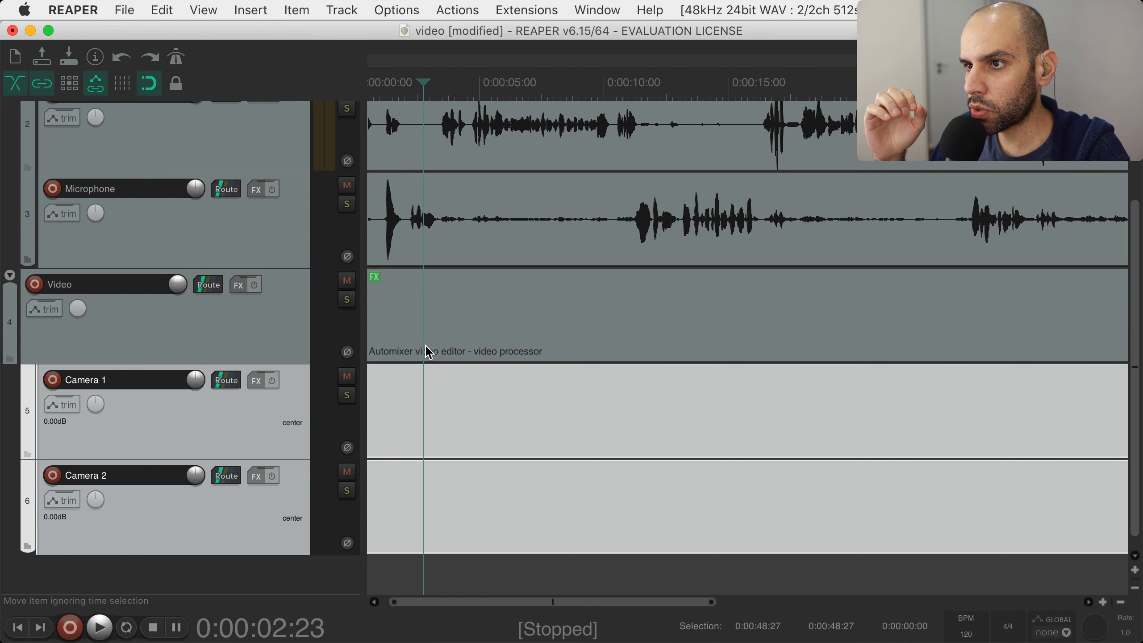
Check the channel settings in the Audio folder track's routing window and close it
scroll(425, 320, "up", 3)
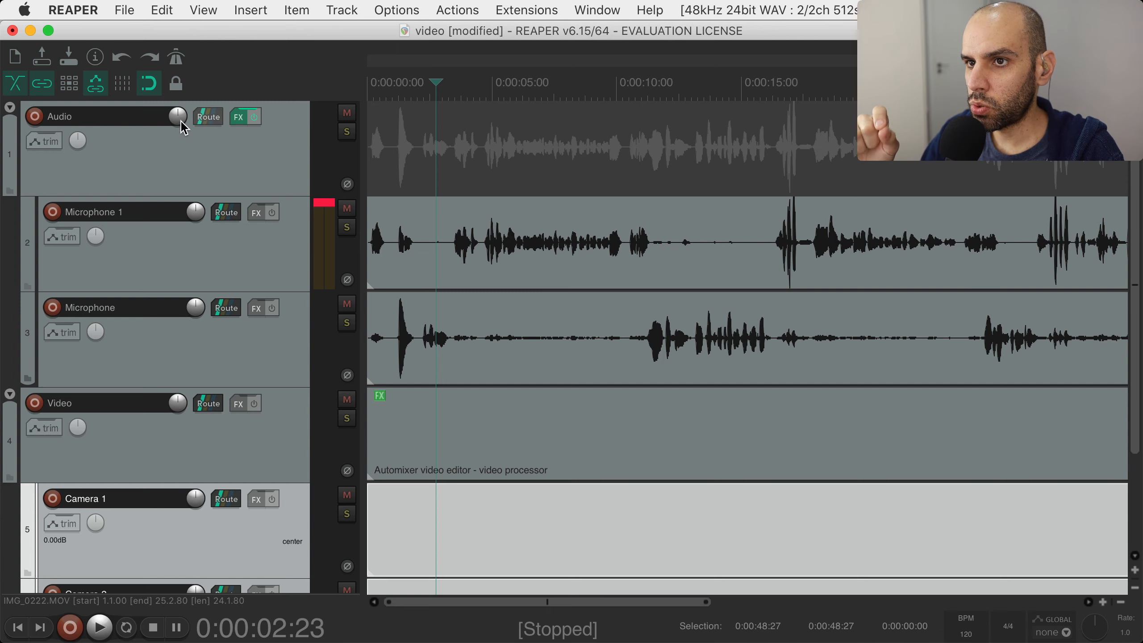
left_click(206, 126)
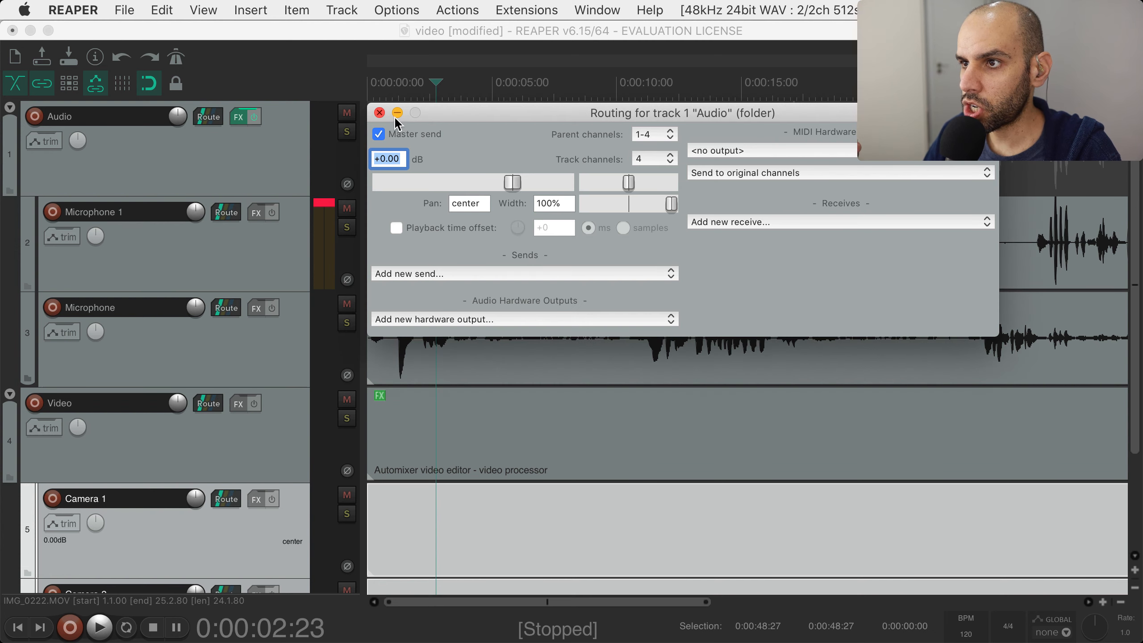
left_click(379, 112)
Compare the order of the microphone and camera tracks by selecting Microphone 1, Microphone, Camera 1 and Camera 2 in turn
left_click(294, 244)
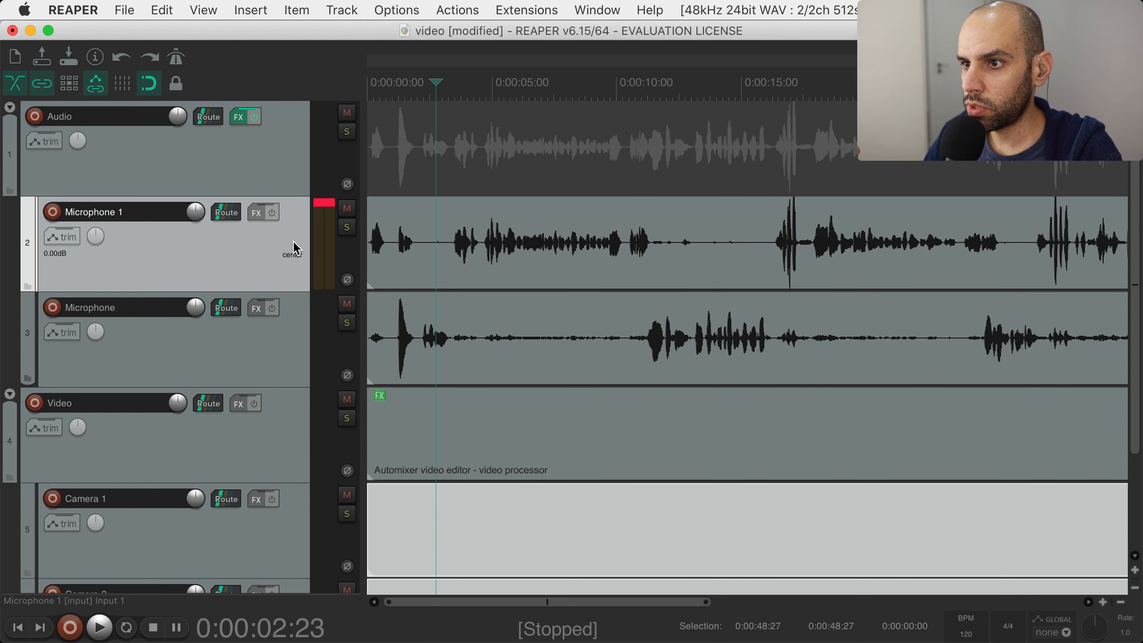
left_click(288, 324)
scroll(287, 329, "down", 3)
left_click(300, 392)
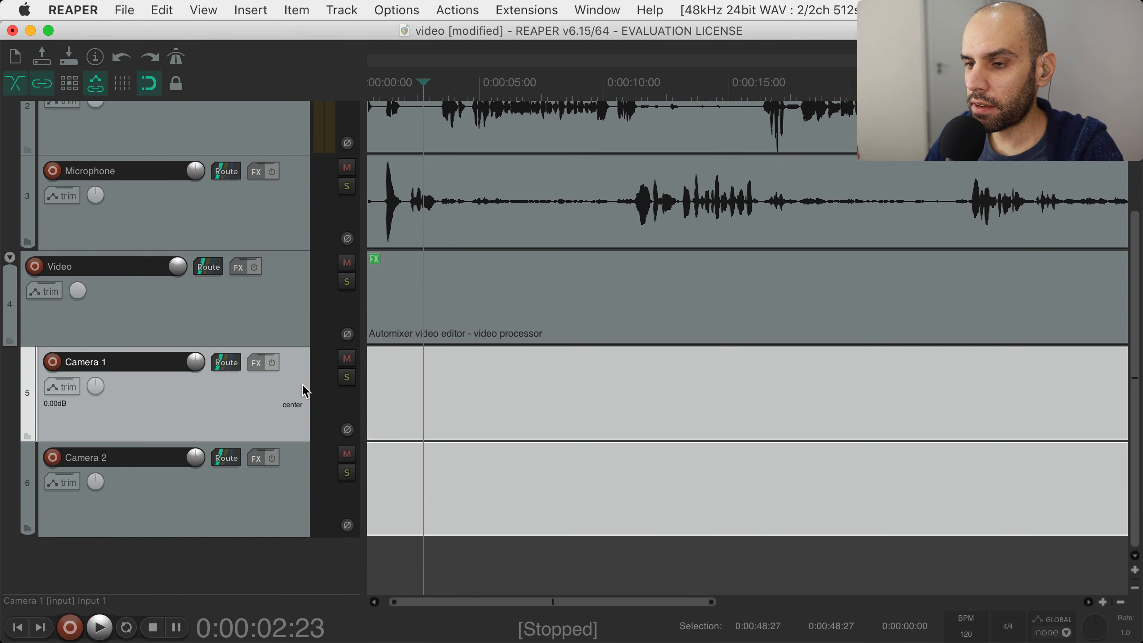
left_click(289, 499)
left_click(292, 423)
left_click(290, 495)
Delete the Automixer video editor item from the Video track and place the edit cursor past the end of the recordings
left_click(280, 315)
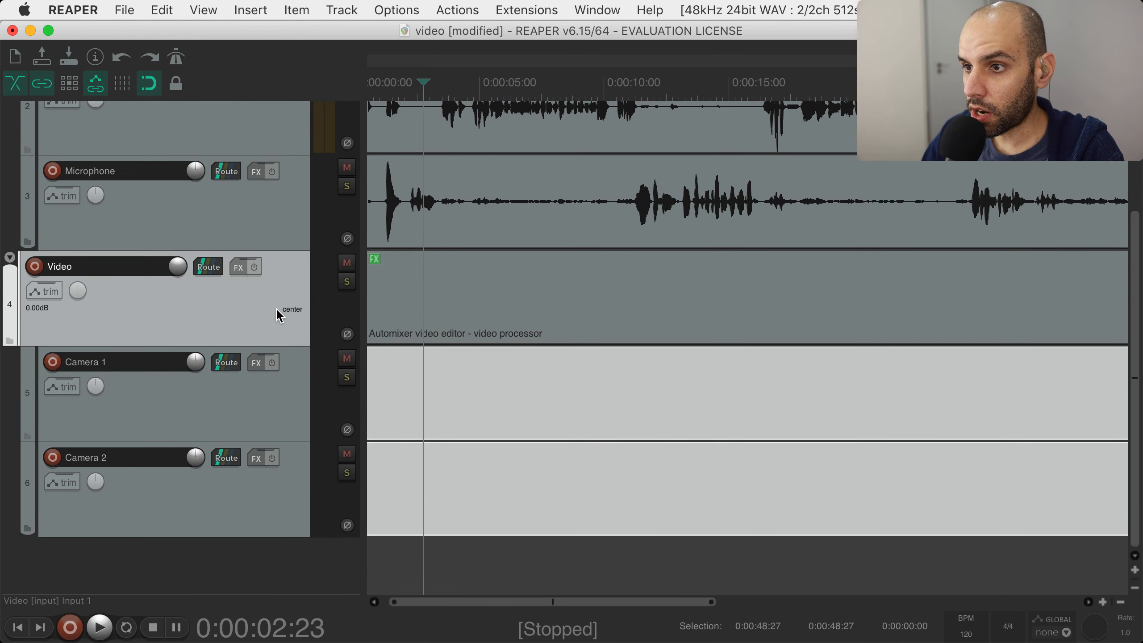
scroll(387, 299, "left", 2)
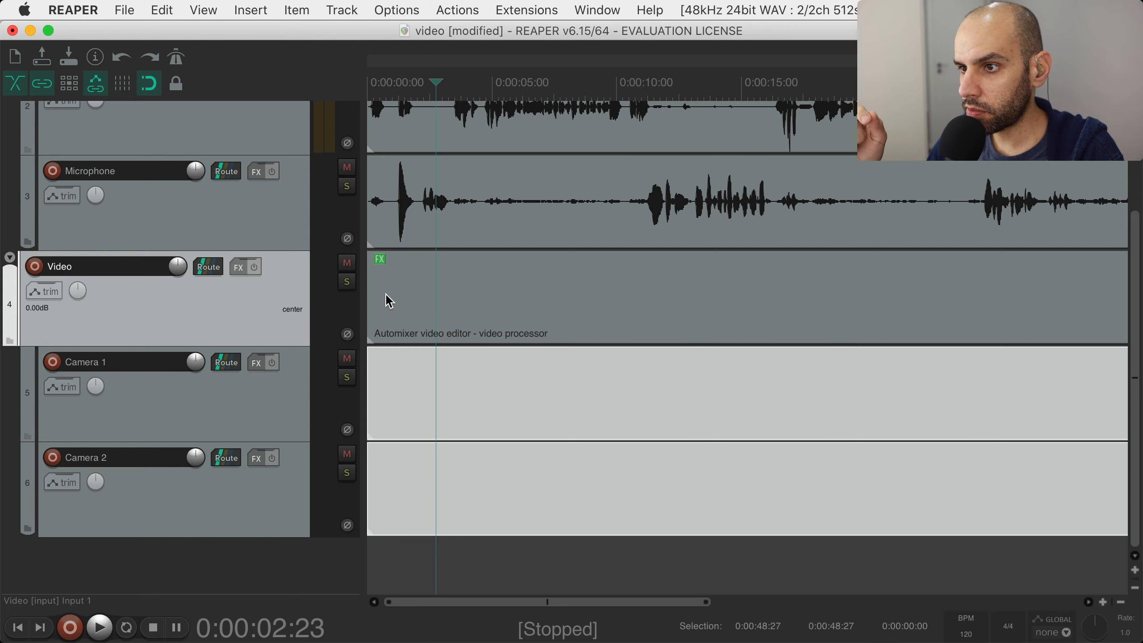
left_click(430, 308)
key("Delete")
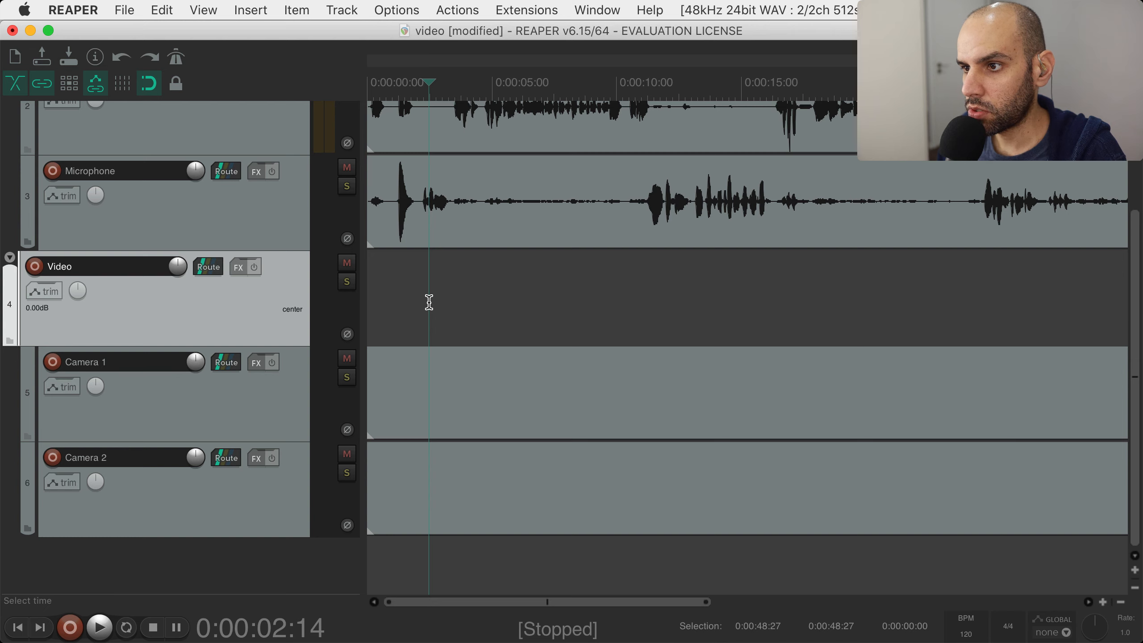
scroll(430, 304, "down", 4)
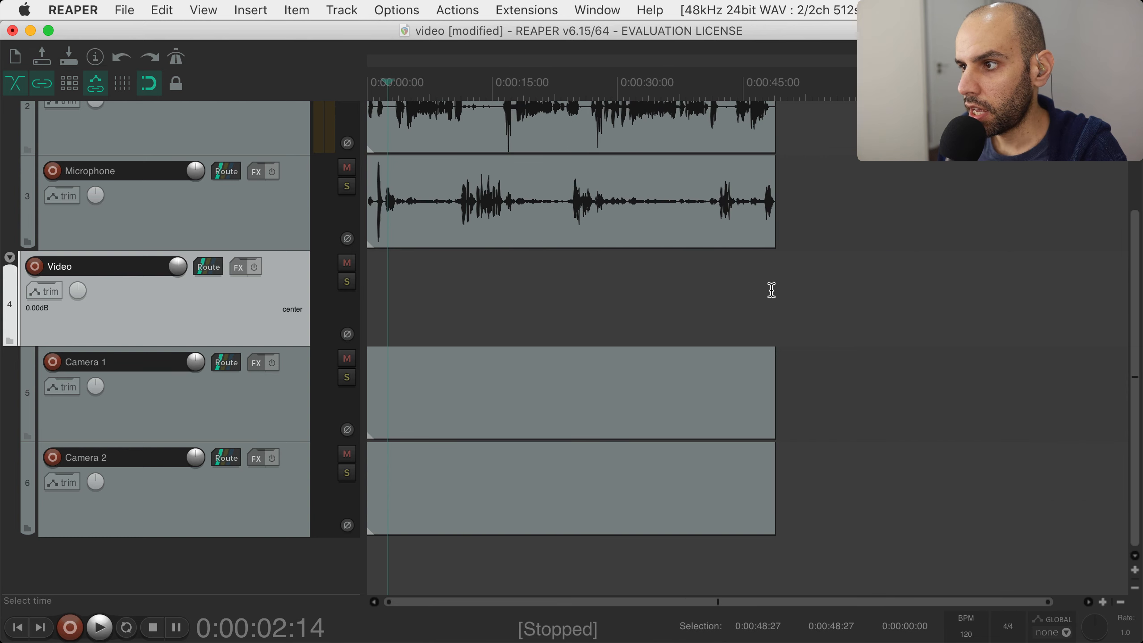
left_click(795, 266)
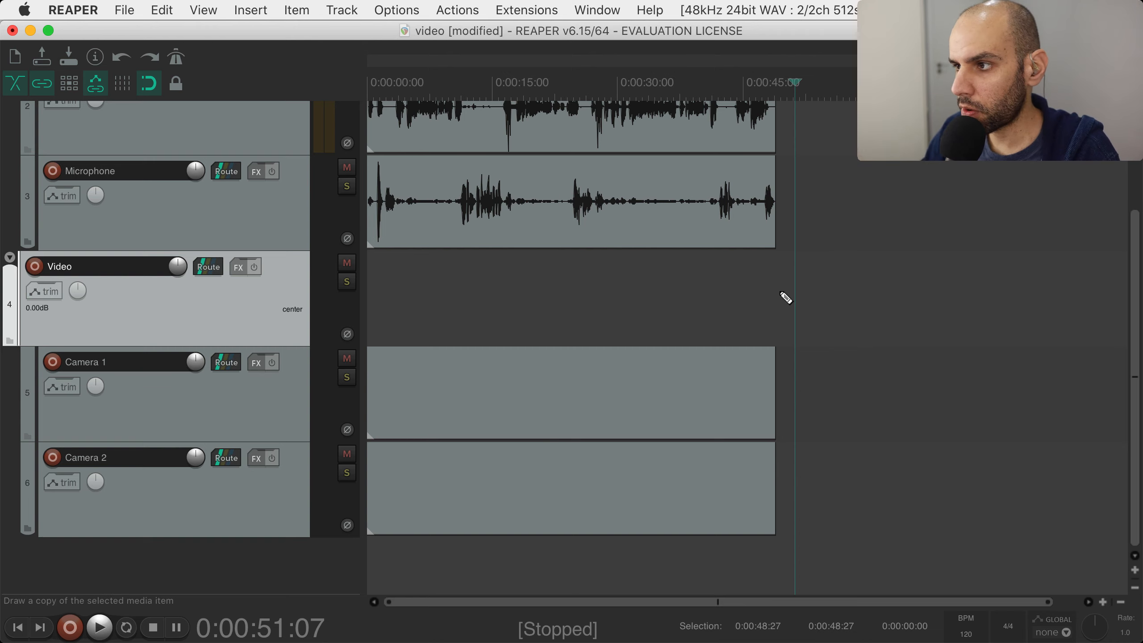
Draw an empty MIDI item on the Video folder track spanning the full length of the recordings and select it
mouse_move(785, 297)
left_mouse_down()
mouse_move(523, 276)
mouse_move(268, 286)
mouse_move(316, 288)
left_mouse_up()
scroll(427, 286, "up", 2)
scroll(427, 288, "up", 3)
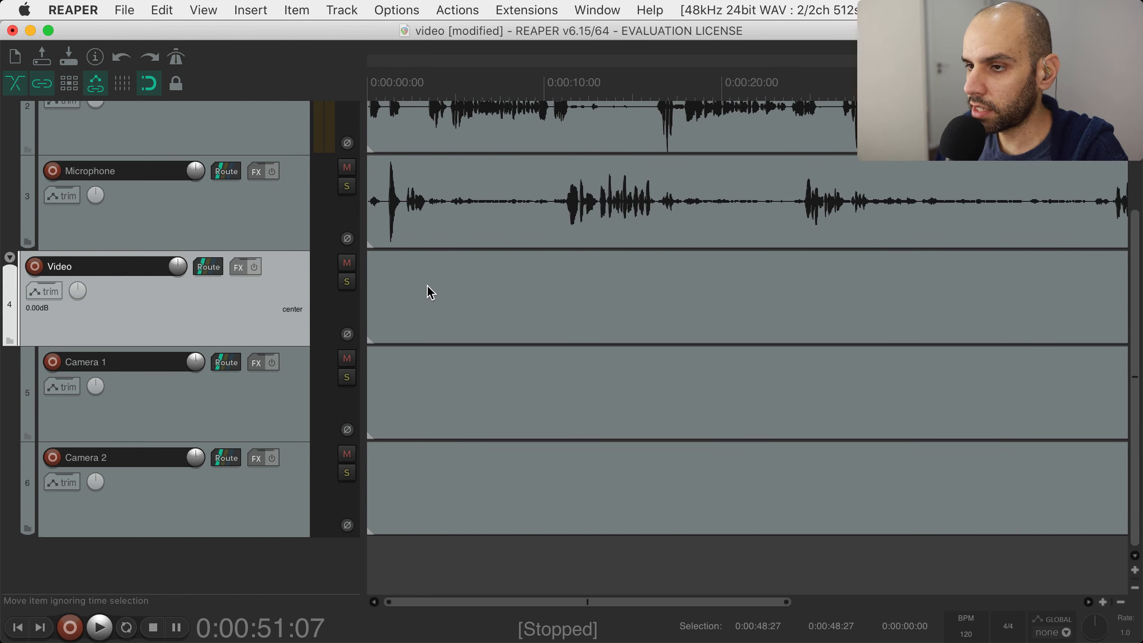
left_click(442, 284)
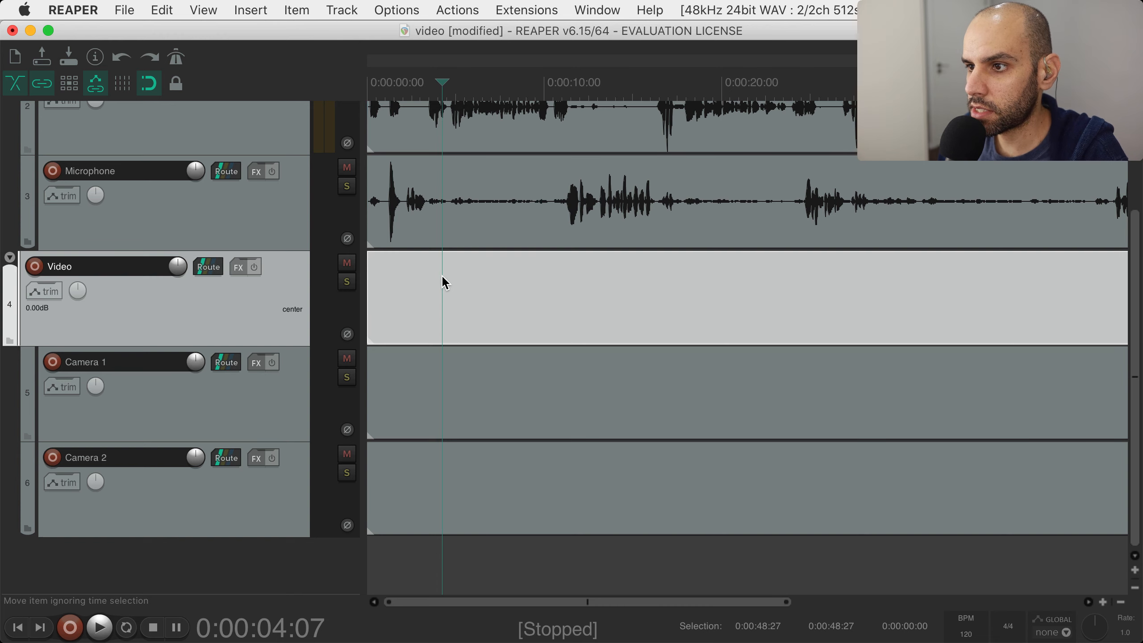
double_click(442, 279)
left_click(262, 106)
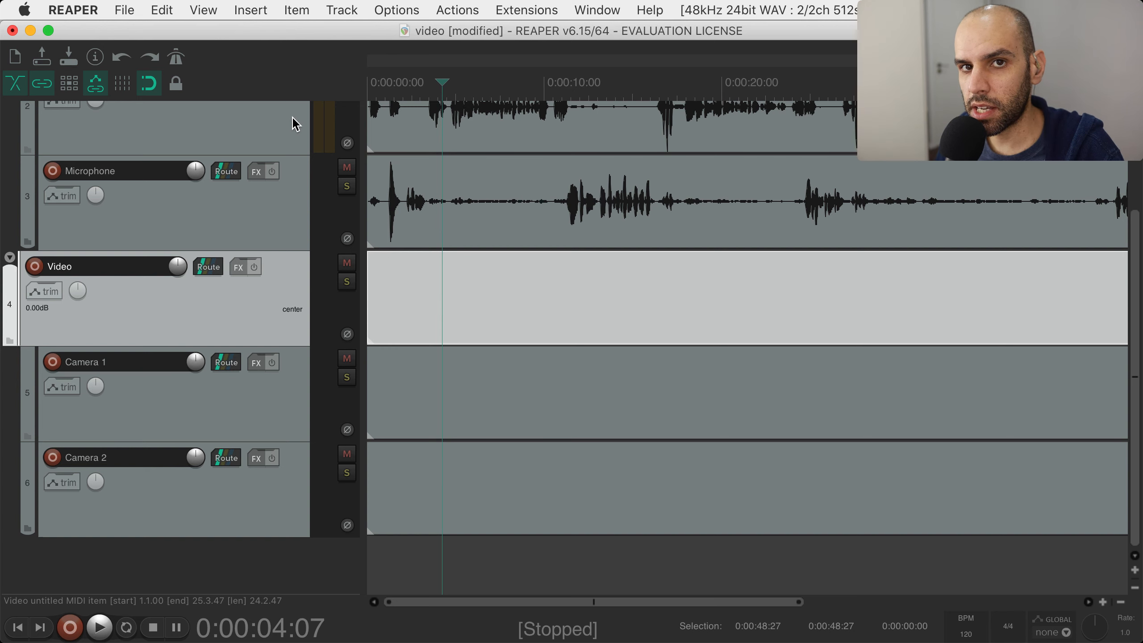
Add a Video processor take effect to the new item on the Video track and close the item properties
right_click(453, 285)
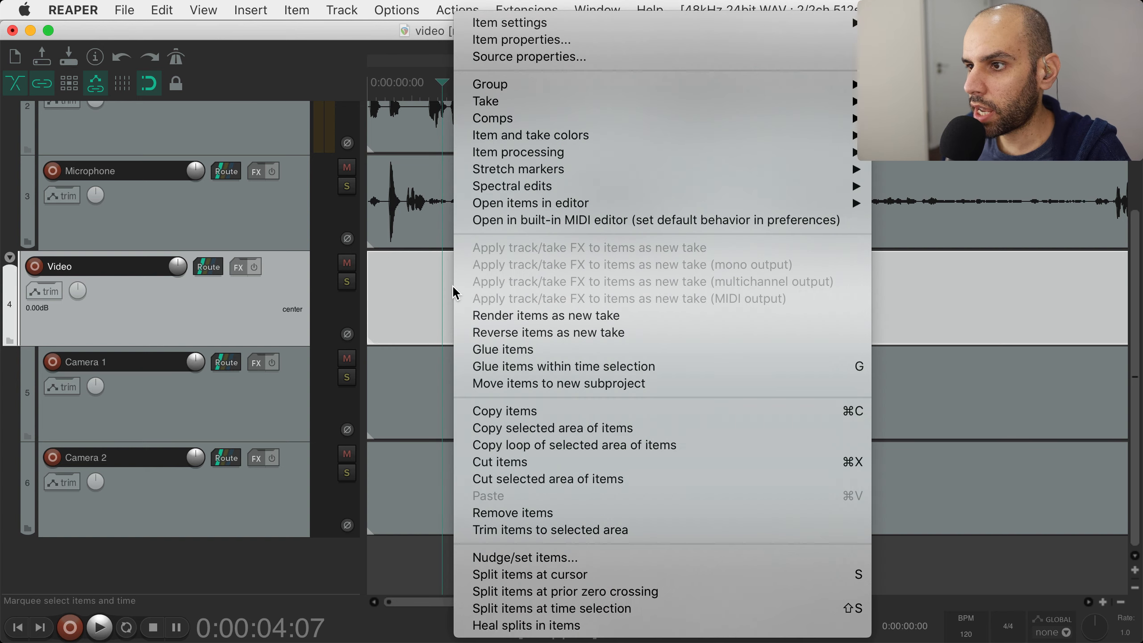
left_click(528, 40)
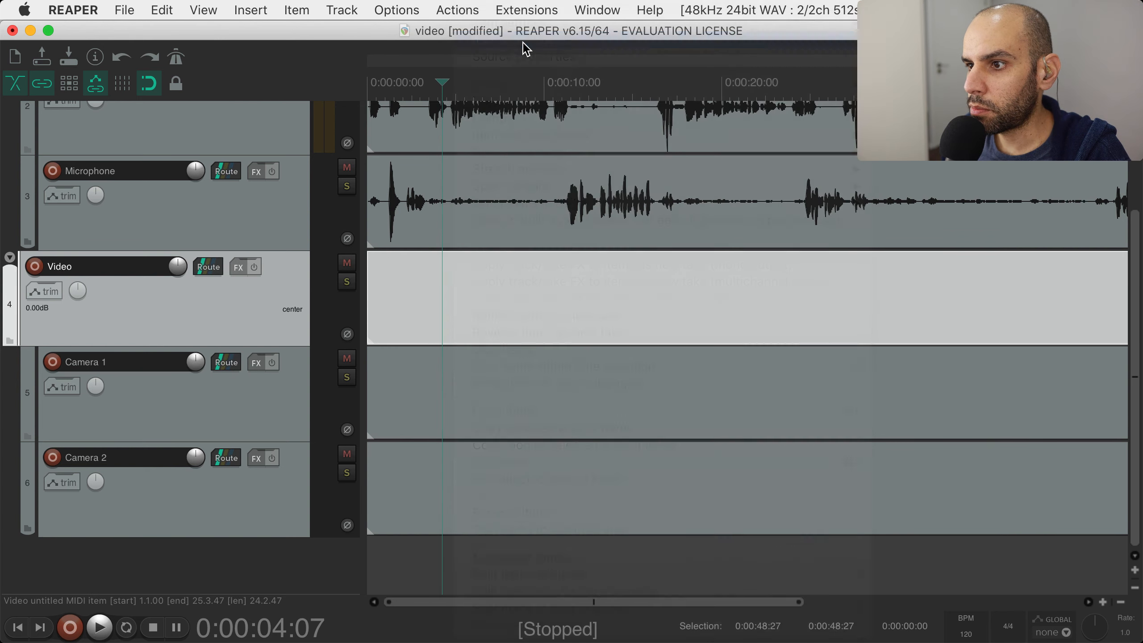
left_click(530, 594)
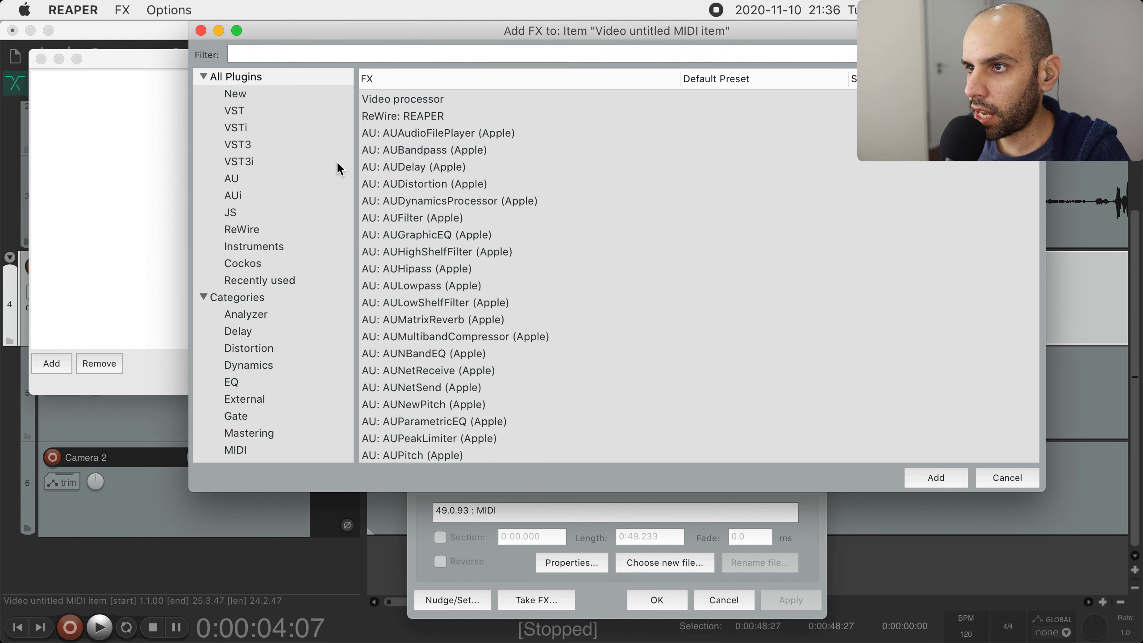
double_click(395, 99)
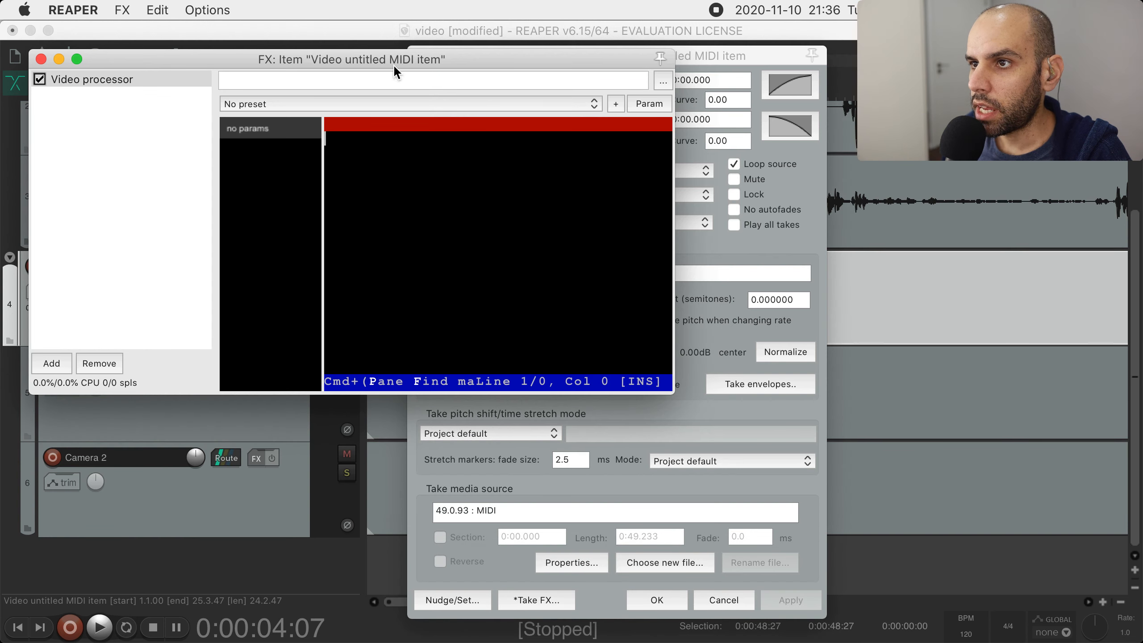
left_click(765, 56)
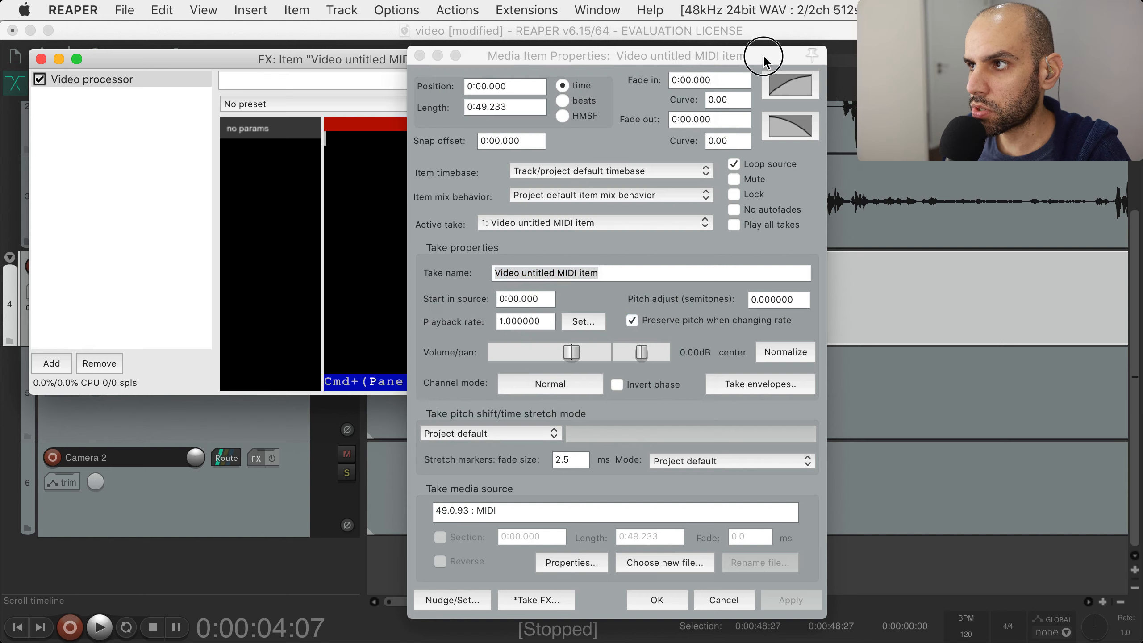
left_click(416, 55)
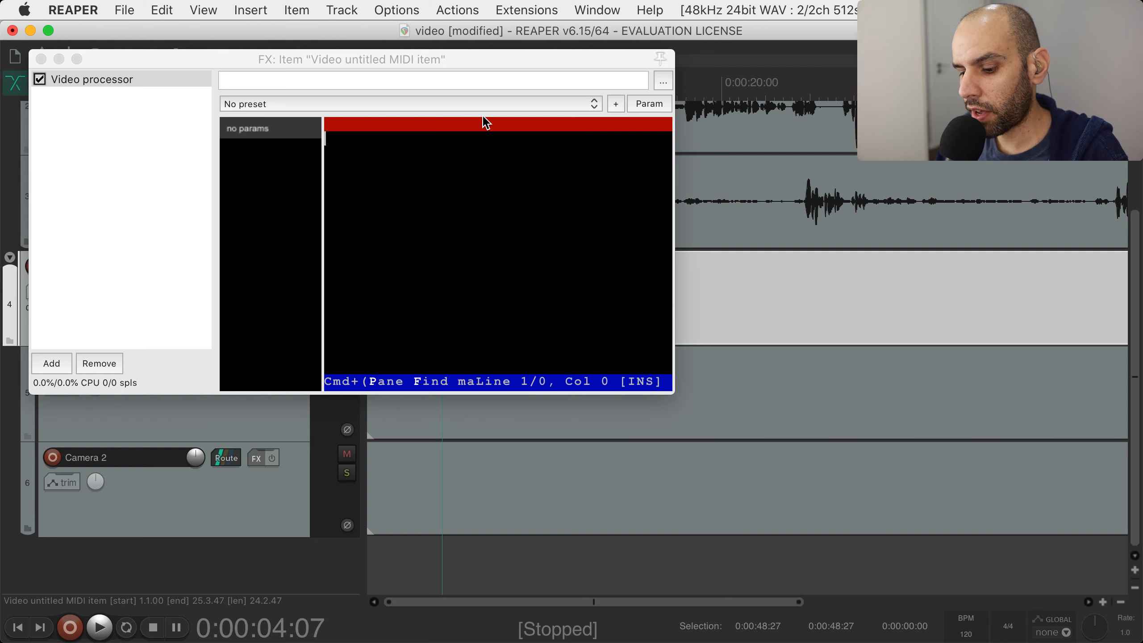
Switch to Safari, open github.com/leafac/reaper in a new tab and locate the Automixer video editor FX Chain link in the README
key("super+Tab")
key("super+t")
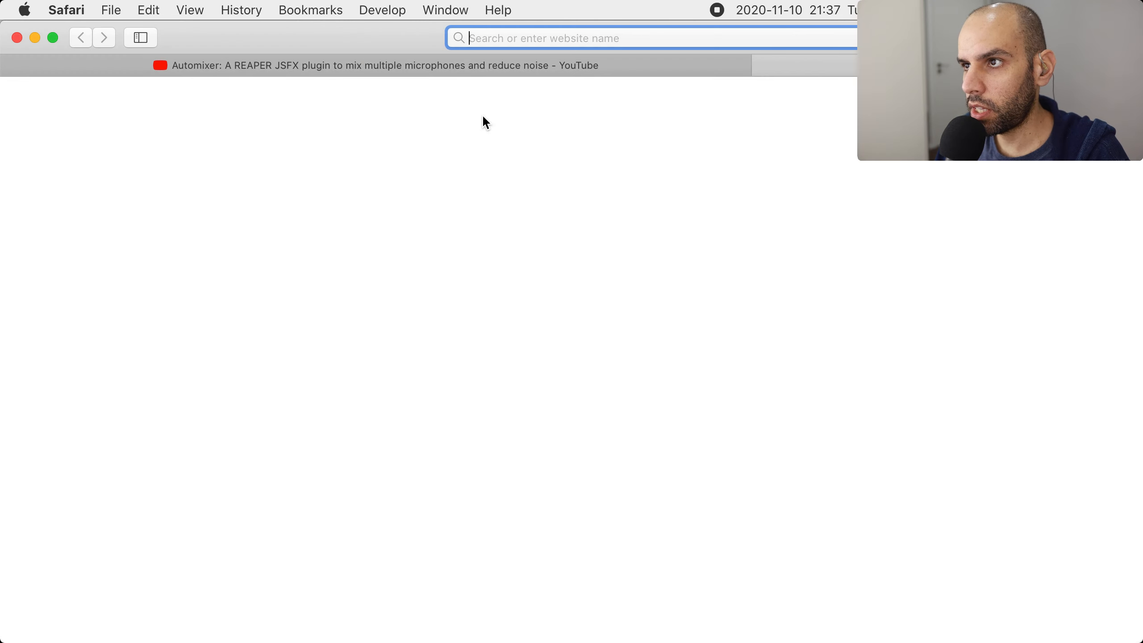
key("ctrl+alt+d")
key("ctrl+alt+e")
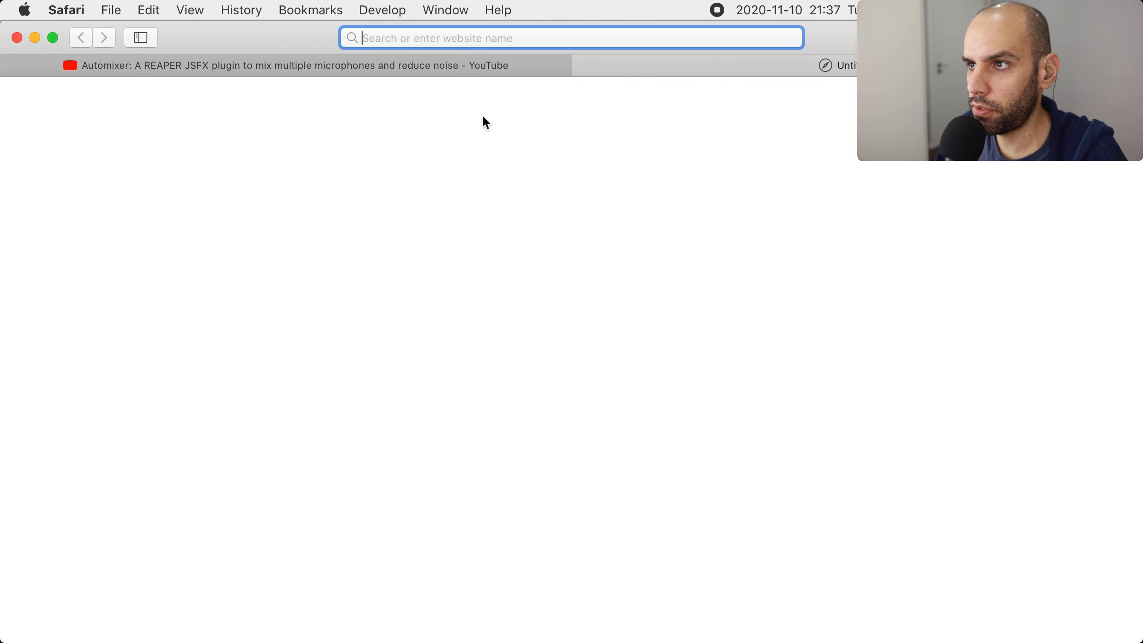
type("github.com/")
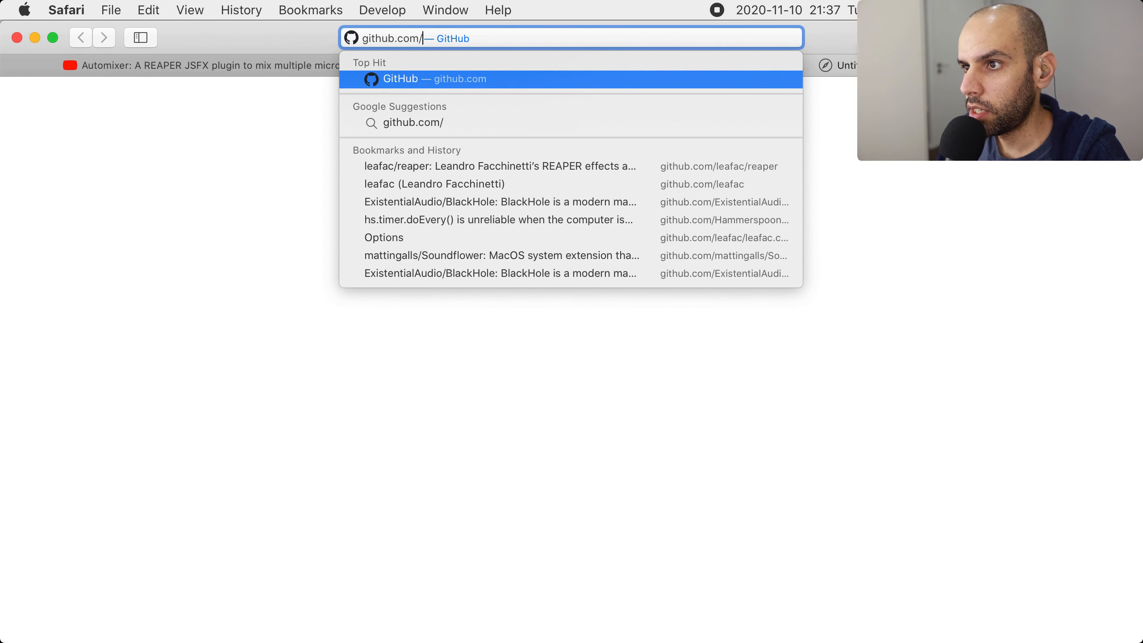
key("Down")
key("Down")
key("Return")
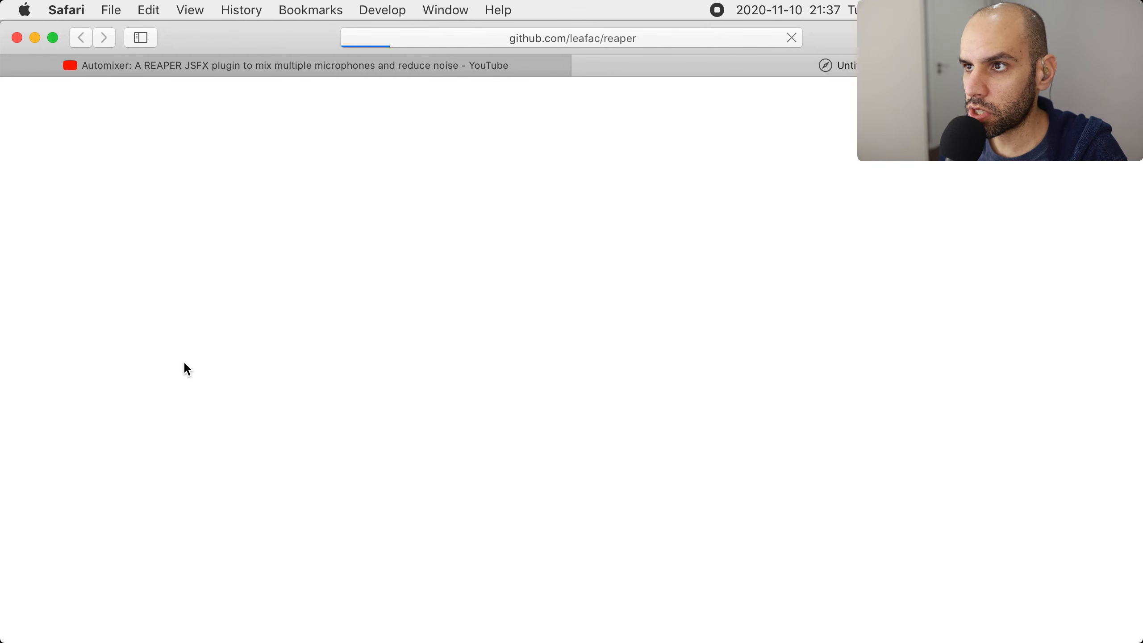
scroll(185, 363, "down", 10)
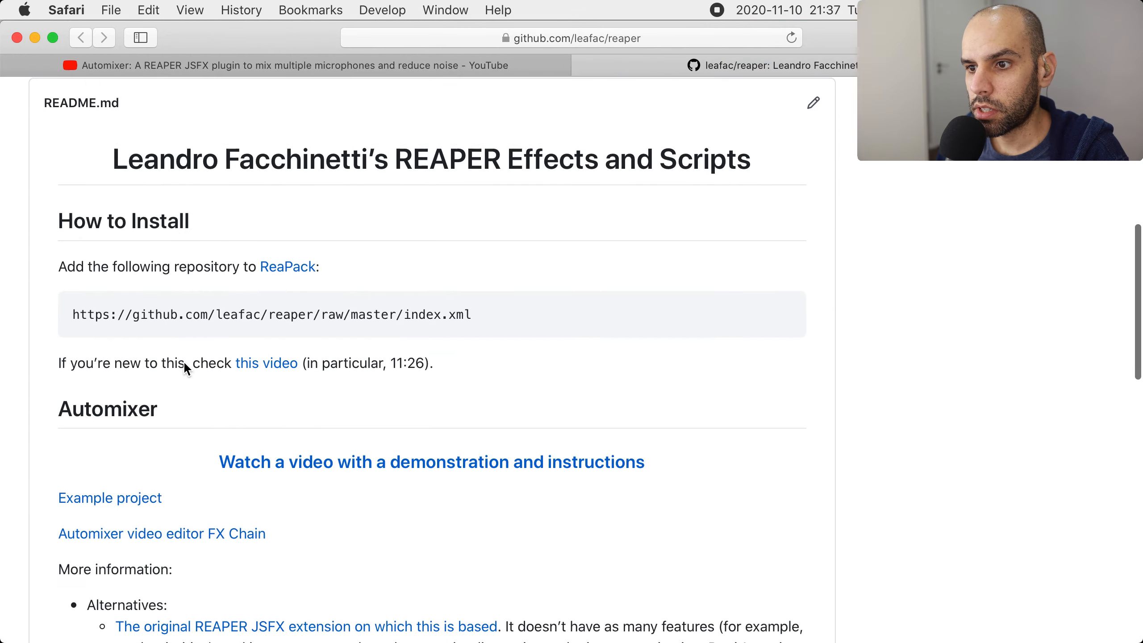
scroll(184, 363, "down", 4)
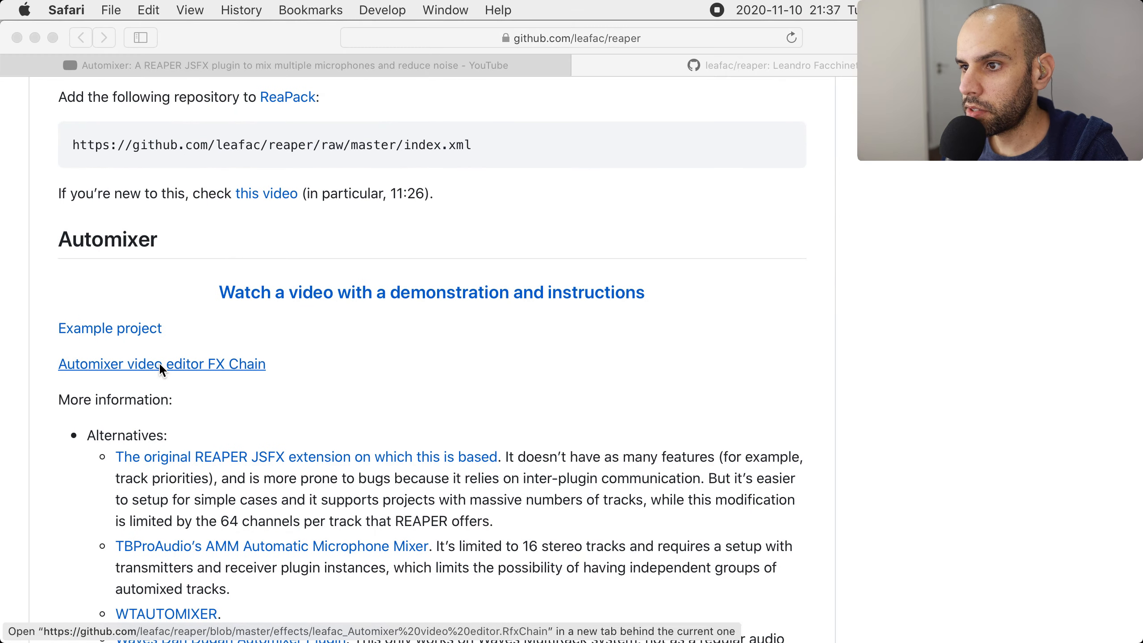
Switch back to REAPER and copy the Automixer video editor snippet from the source code of the Audio track's leafac_Automixer effect, closing its windows
key("super+Tab")
left_click_drag(269, 68, 715, 279)
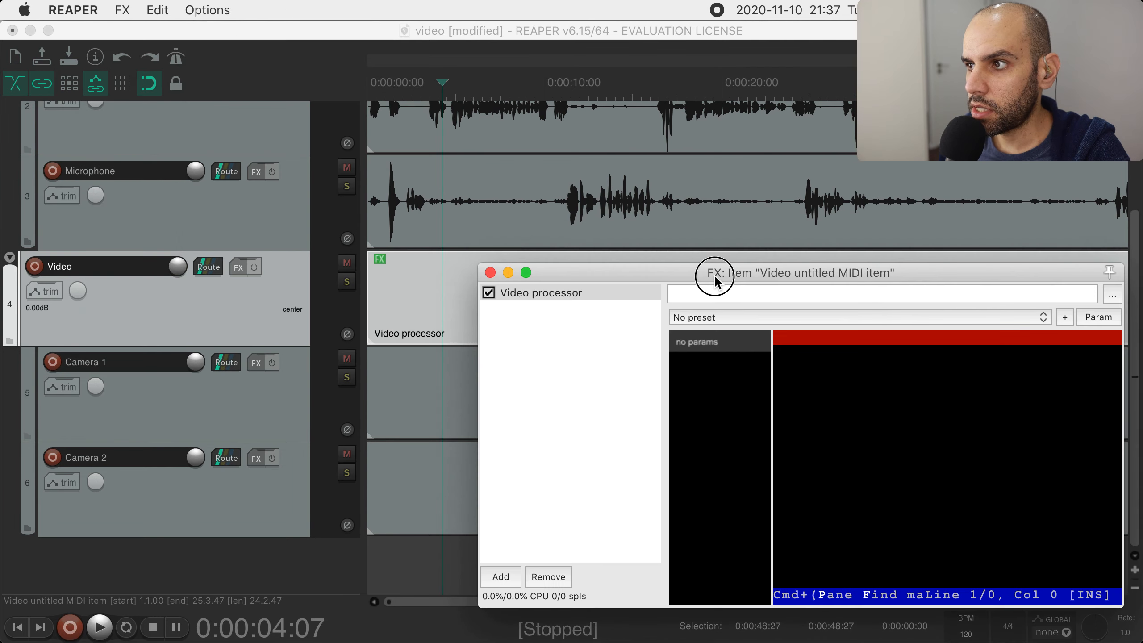
scroll(270, 216, "up", 5)
left_click(247, 121)
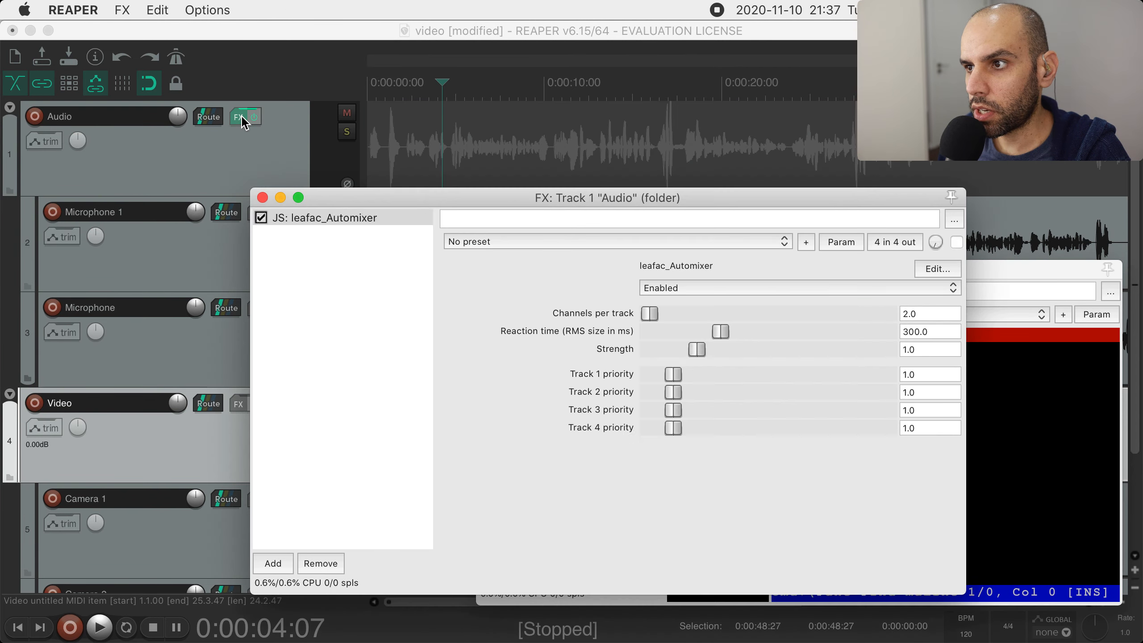
left_click(931, 267)
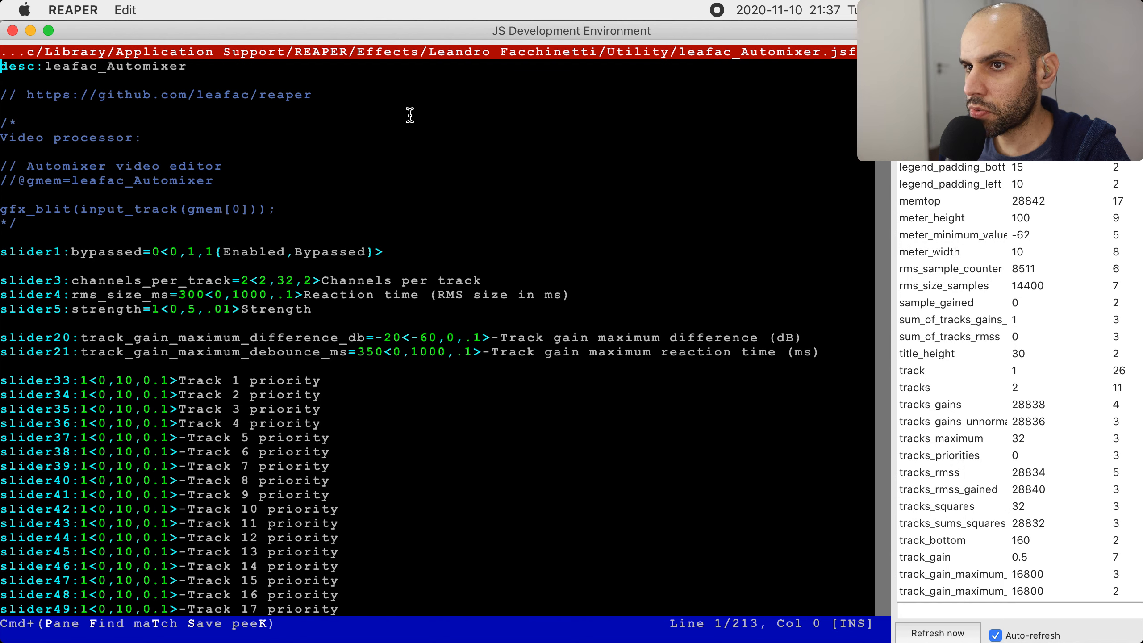
left_click_drag(286, 208, 239, 149)
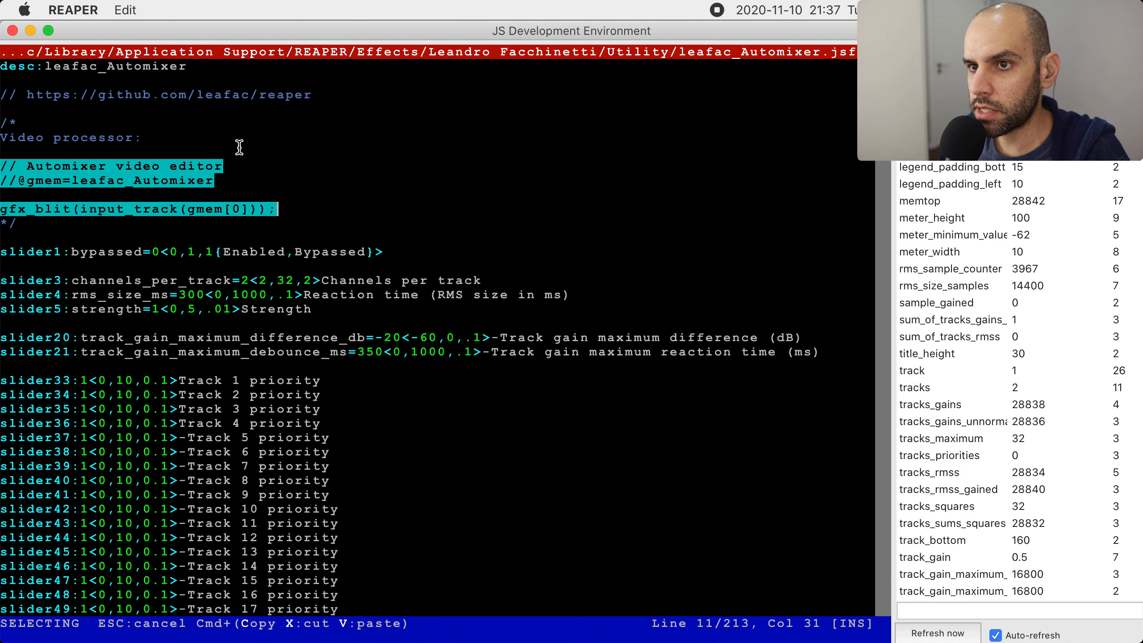
key("super+c")
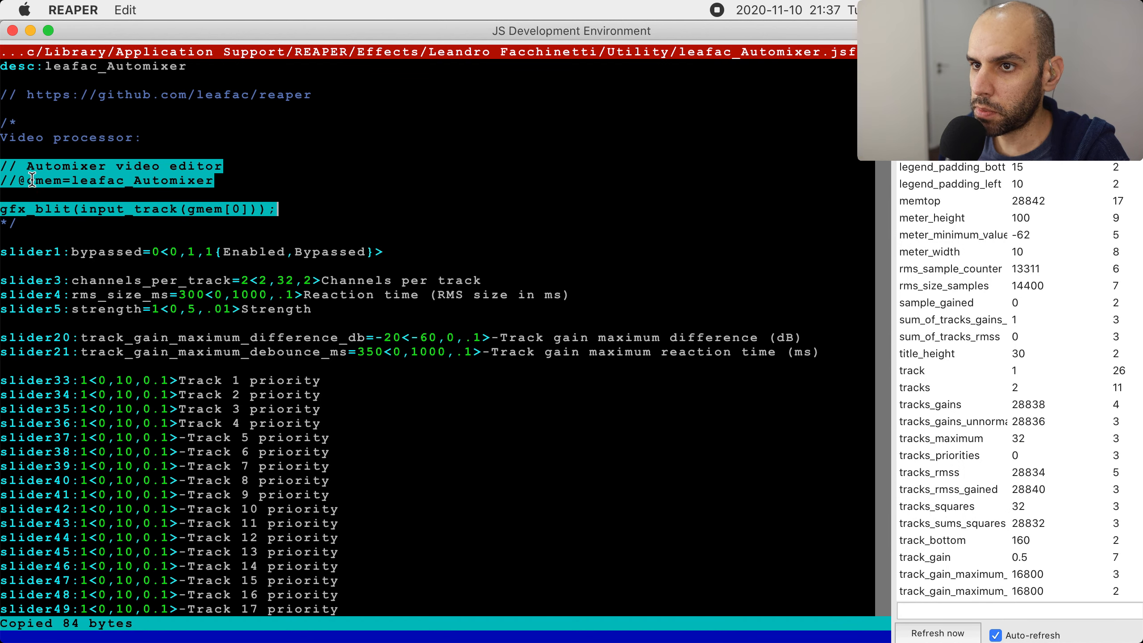
left_click(12, 31)
left_click(263, 198)
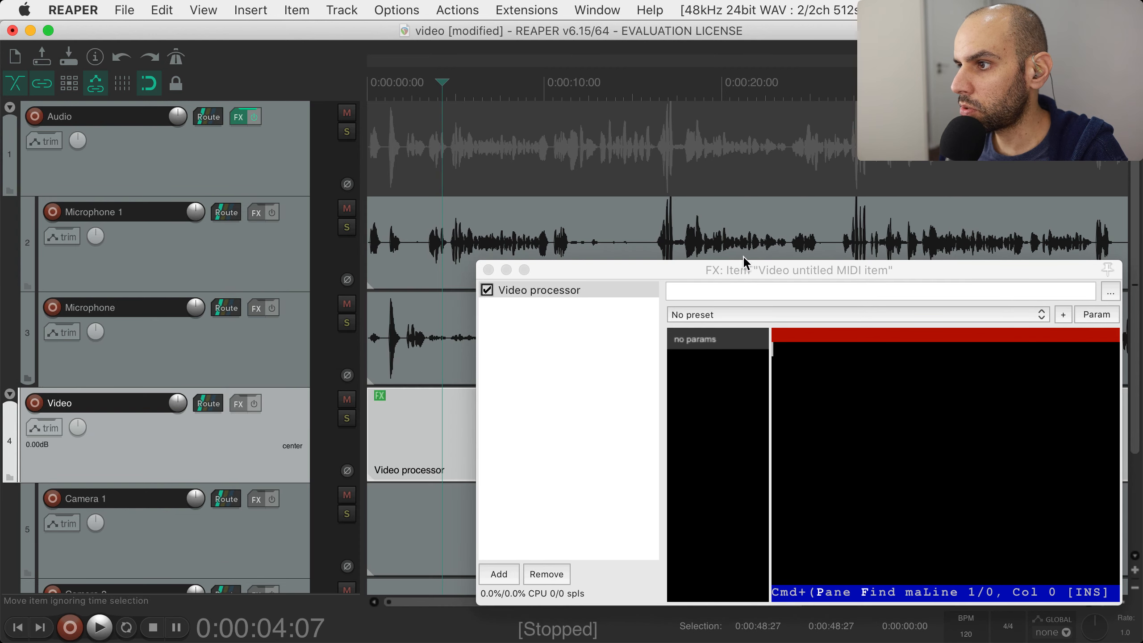
Paste the snippet into the item's Video processor code, save it and close the effect window
left_click_drag(800, 265, 366, 210)
key("super+v")
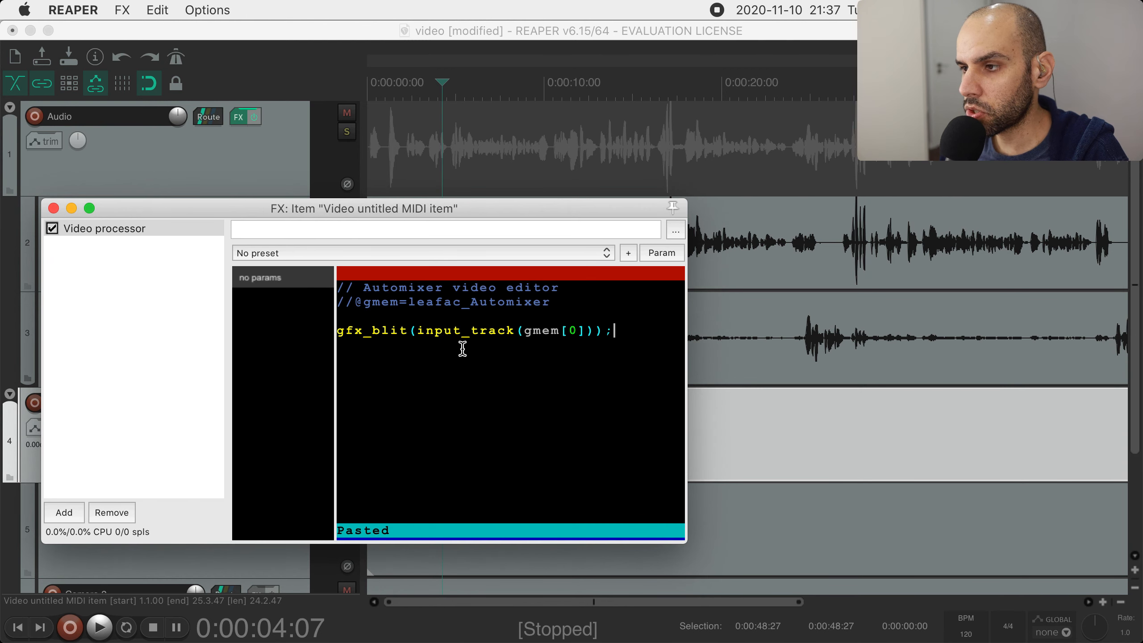
key("super+s")
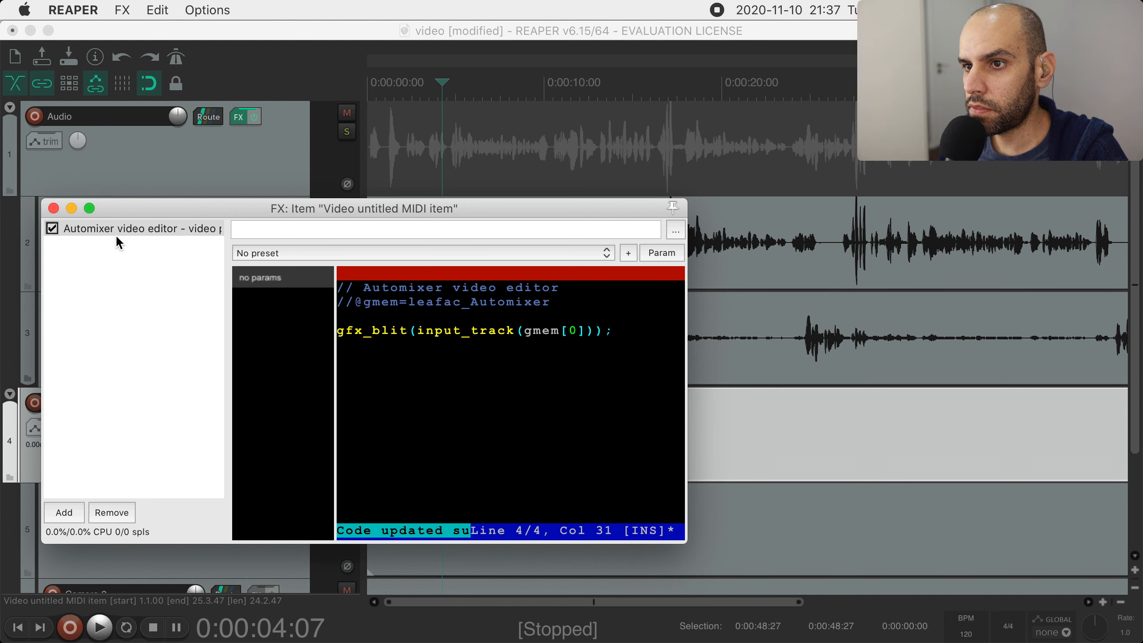
left_click(53, 208)
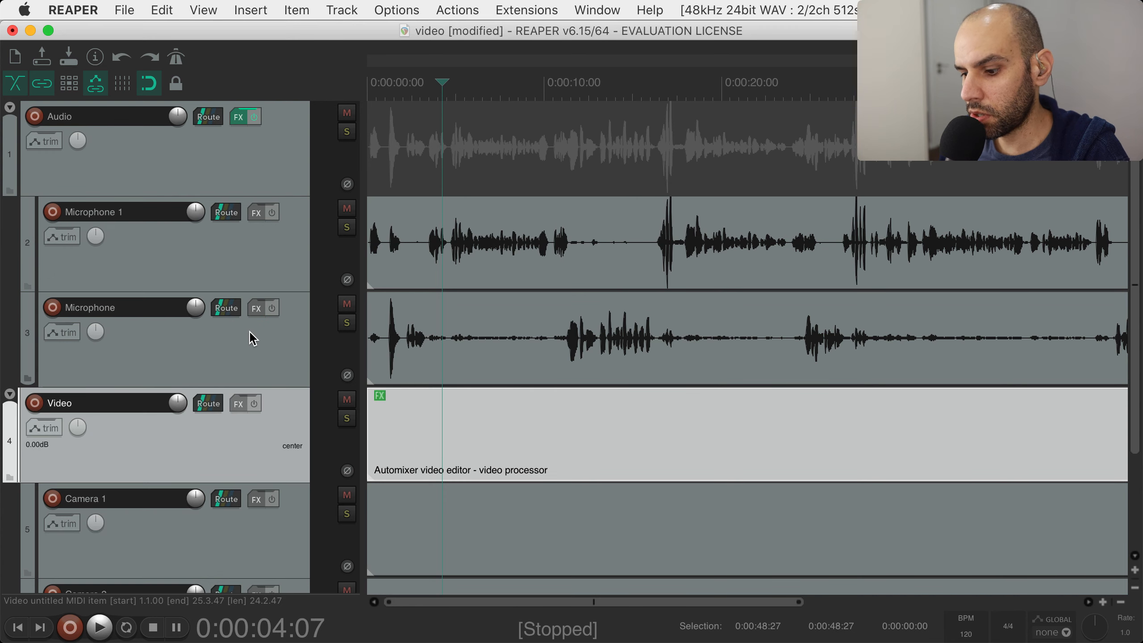
Show the docked video preview and play the project from the start
key("super+m")
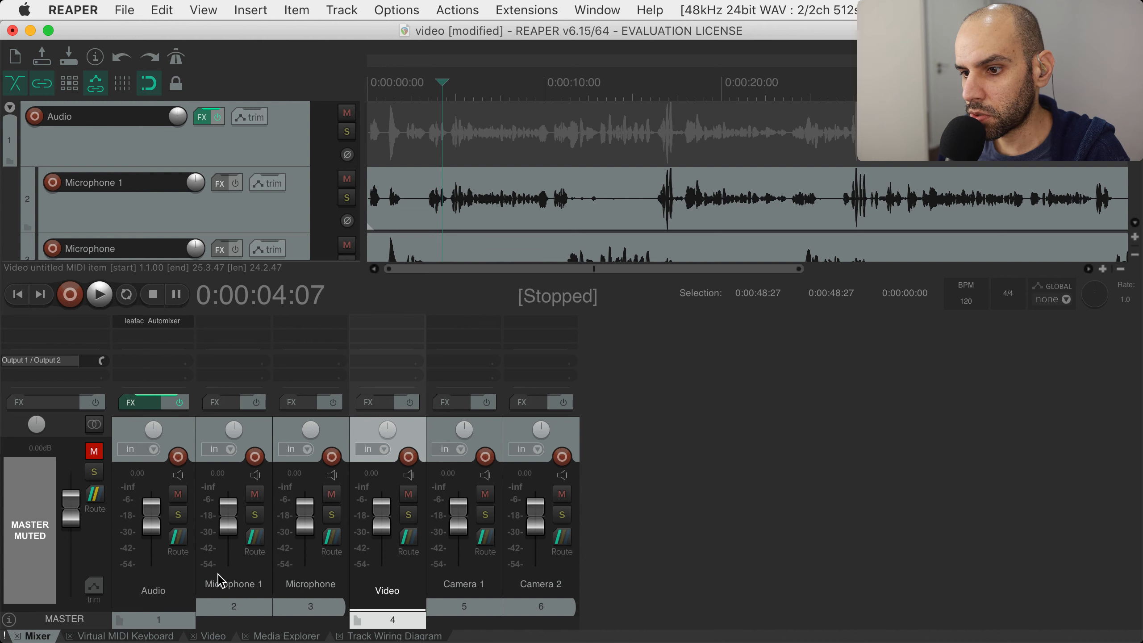
left_click(224, 635)
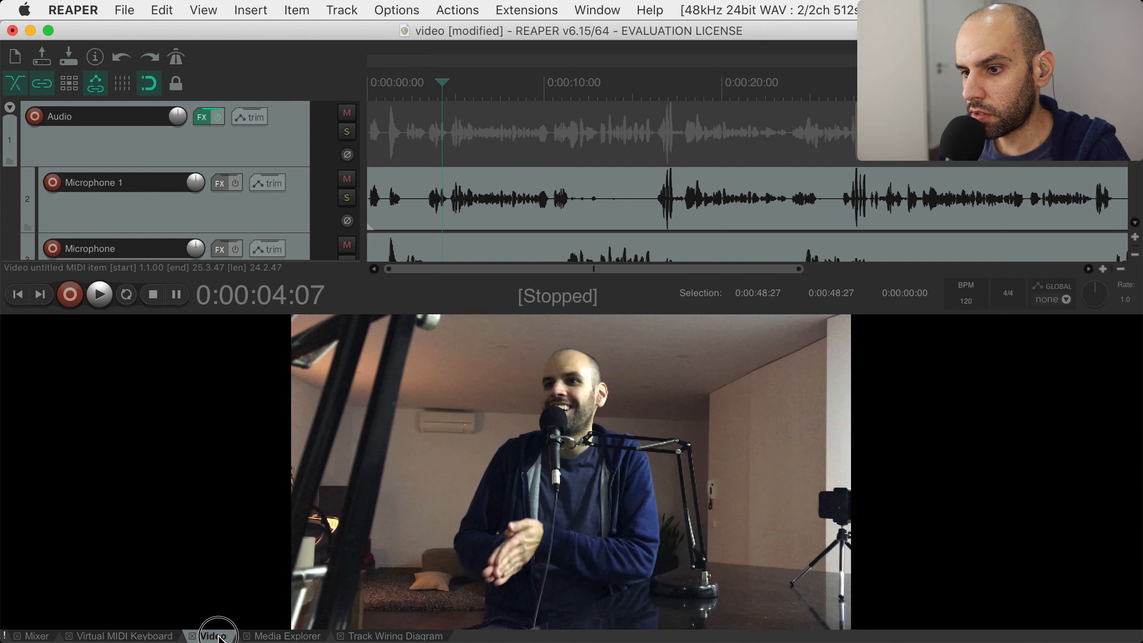
left_click(395, 82)
key("Home")
key("space")
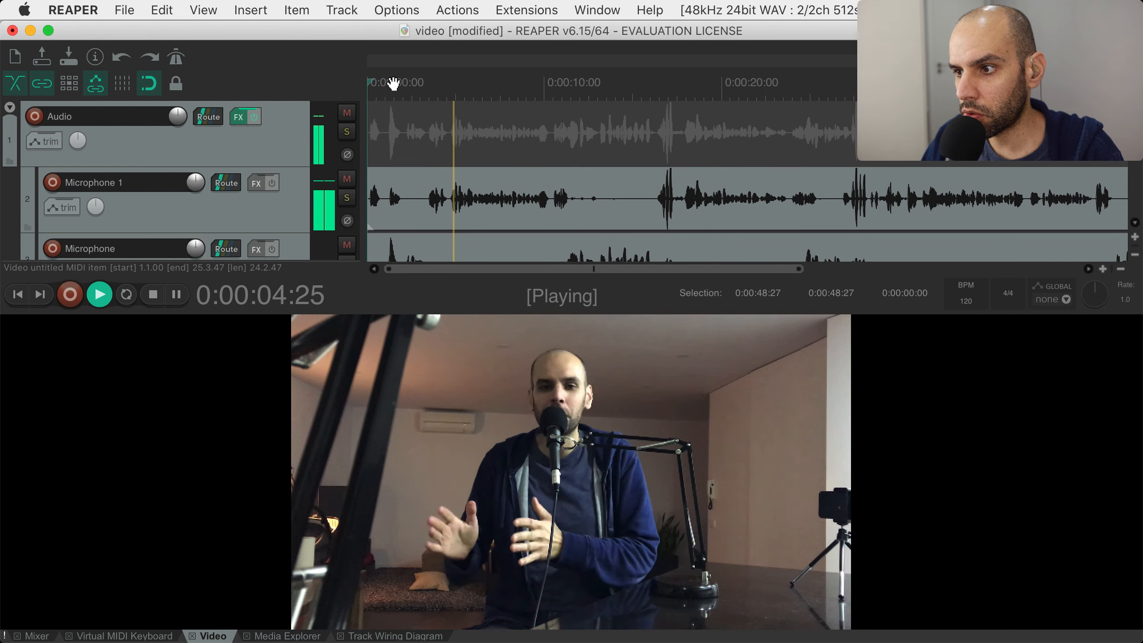
Delete the Automixer video editor item from the Video track during playback, undo the deletion and stop playback
scroll(535, 179, "down", 2)
scroll(536, 176, "down", 2)
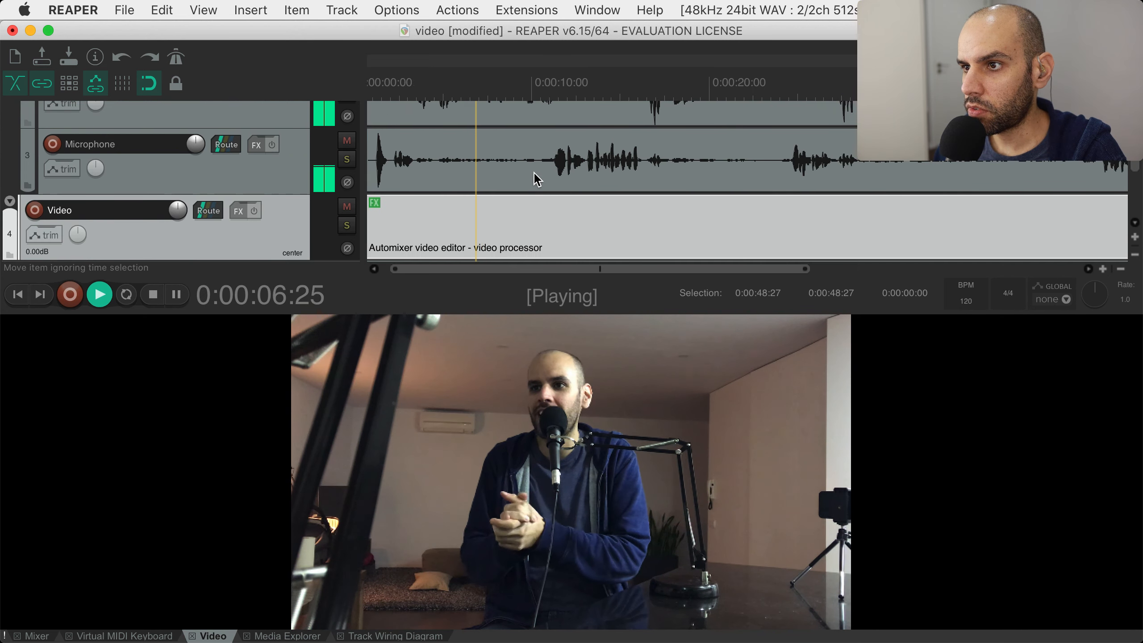
scroll(376, 201, "down", 1)
left_click(396, 198)
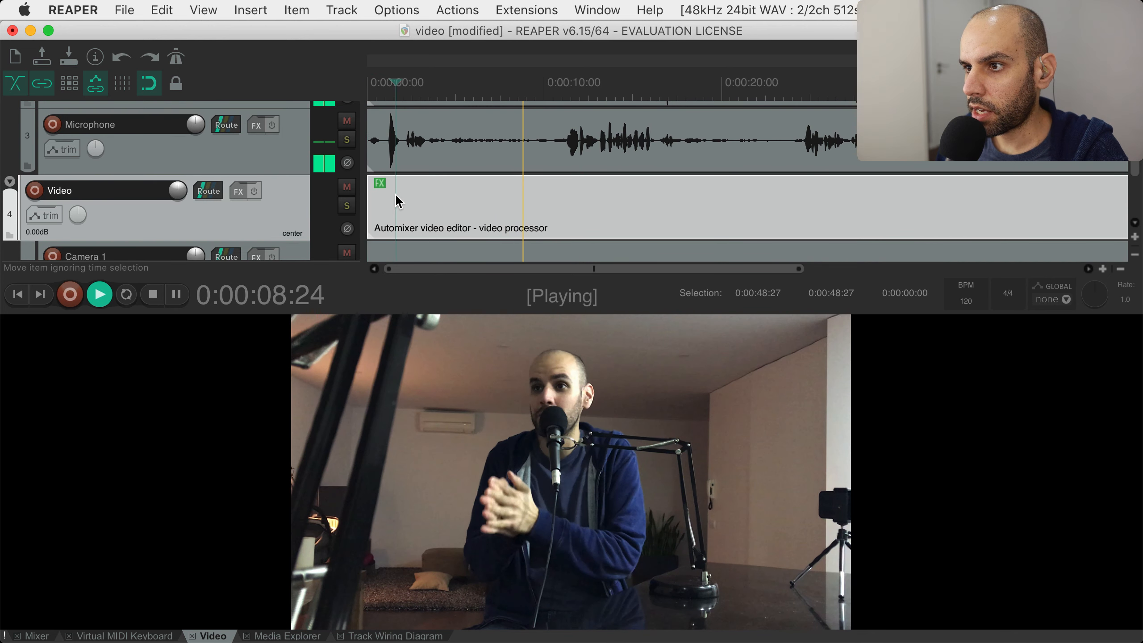
key("Delete")
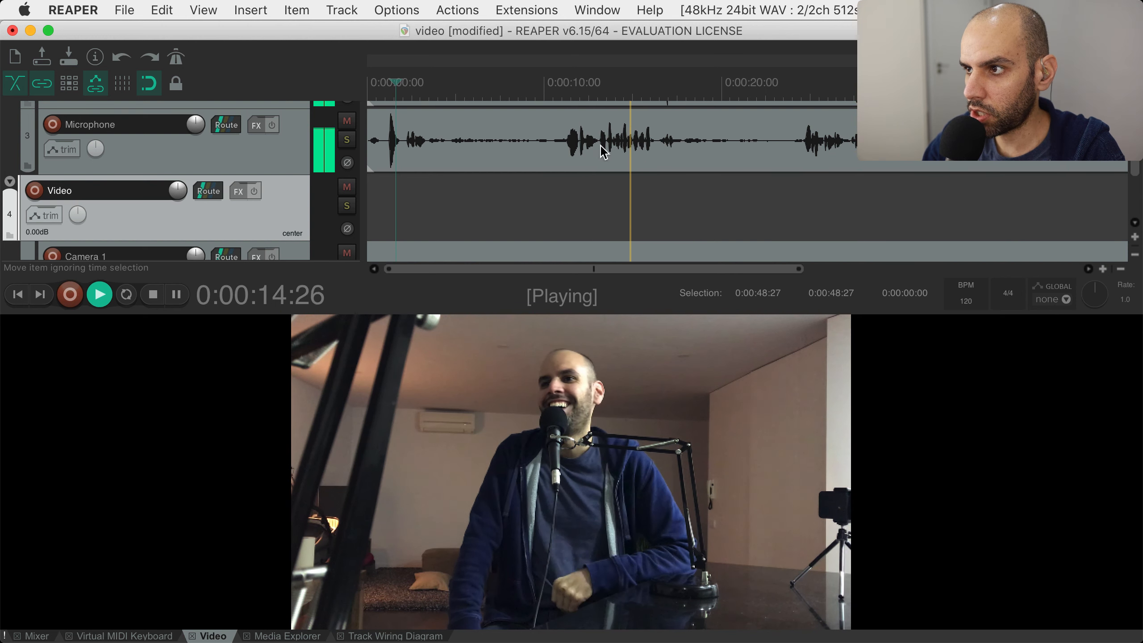
key("super+z")
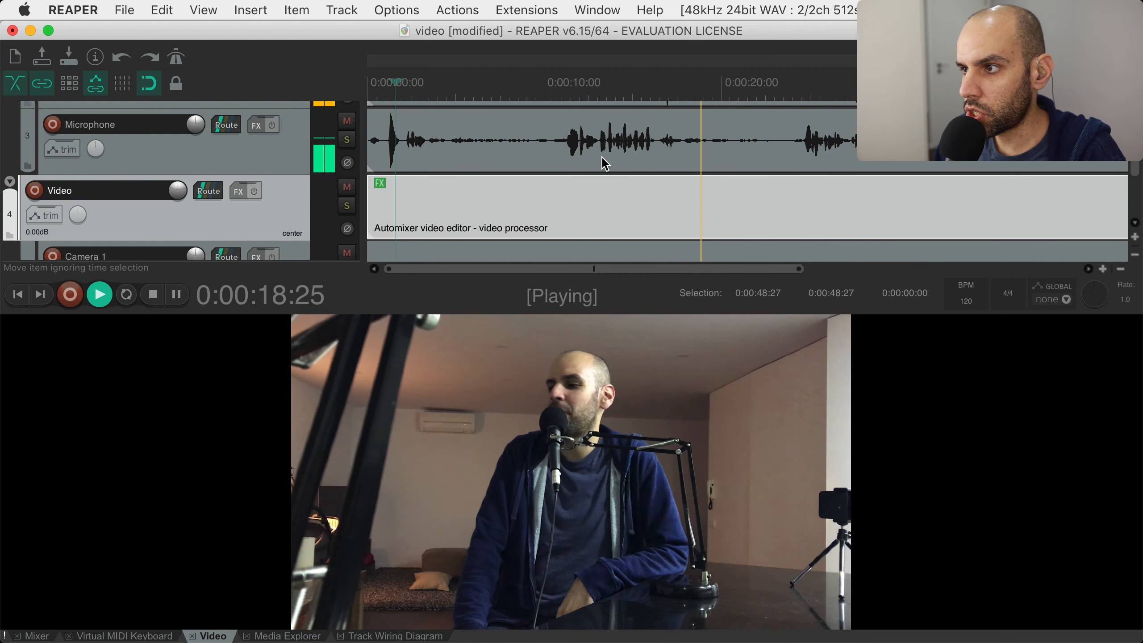
key("space")
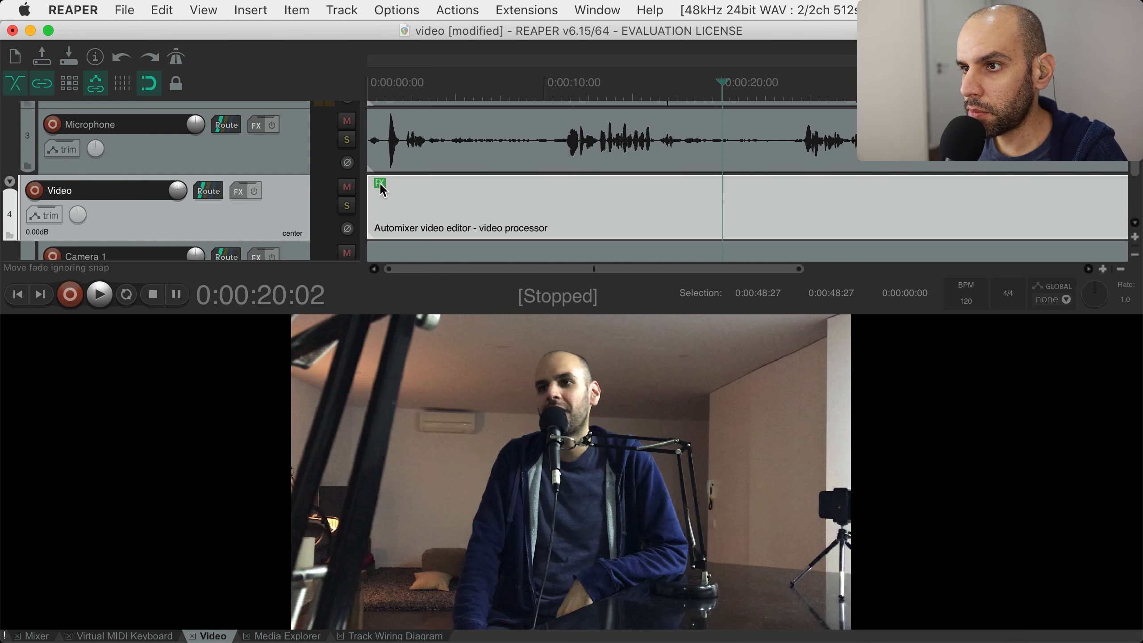
Copy the Automixer video editor effect from the item onto the Video folder track and close the track's FX window
left_click_drag(380, 183, 237, 193)
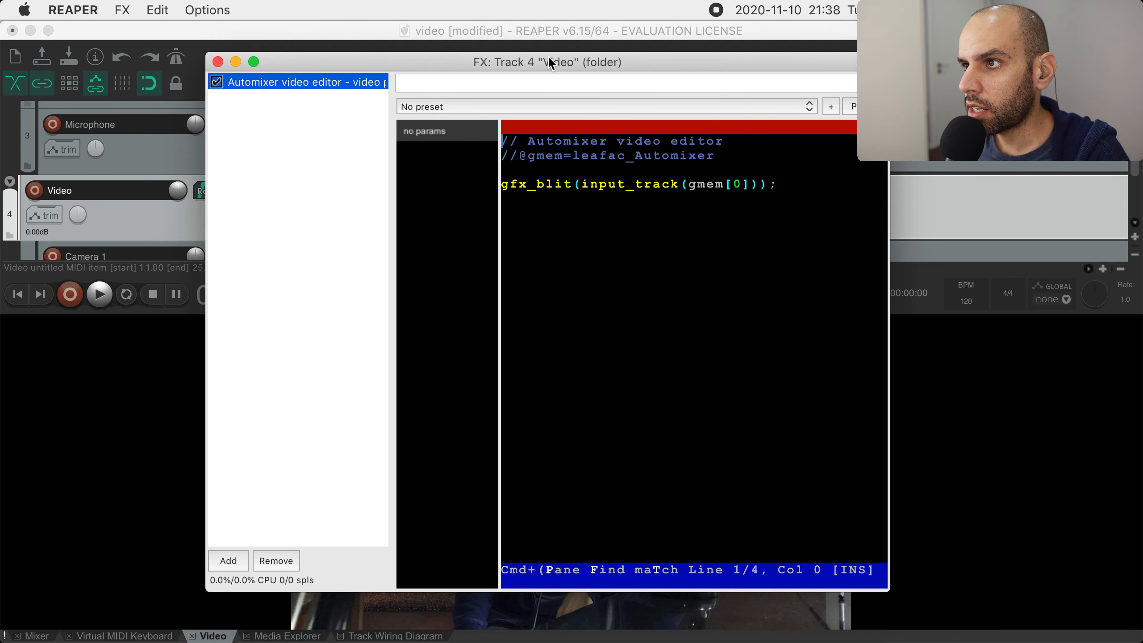
left_click_drag(551, 63, 461, 62)
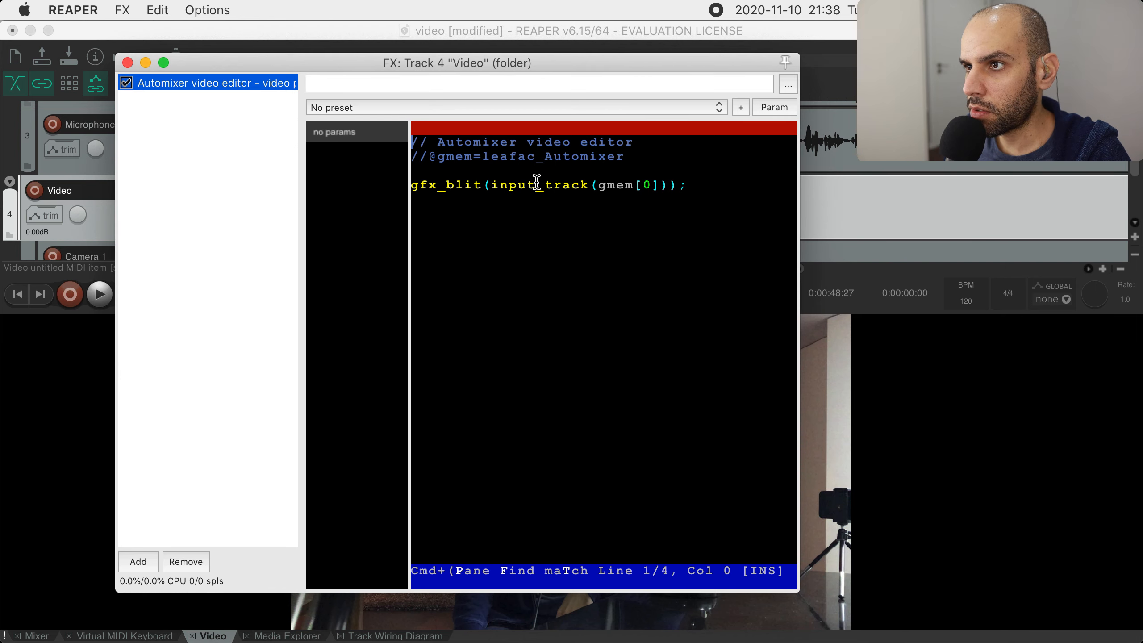
left_click(129, 63)
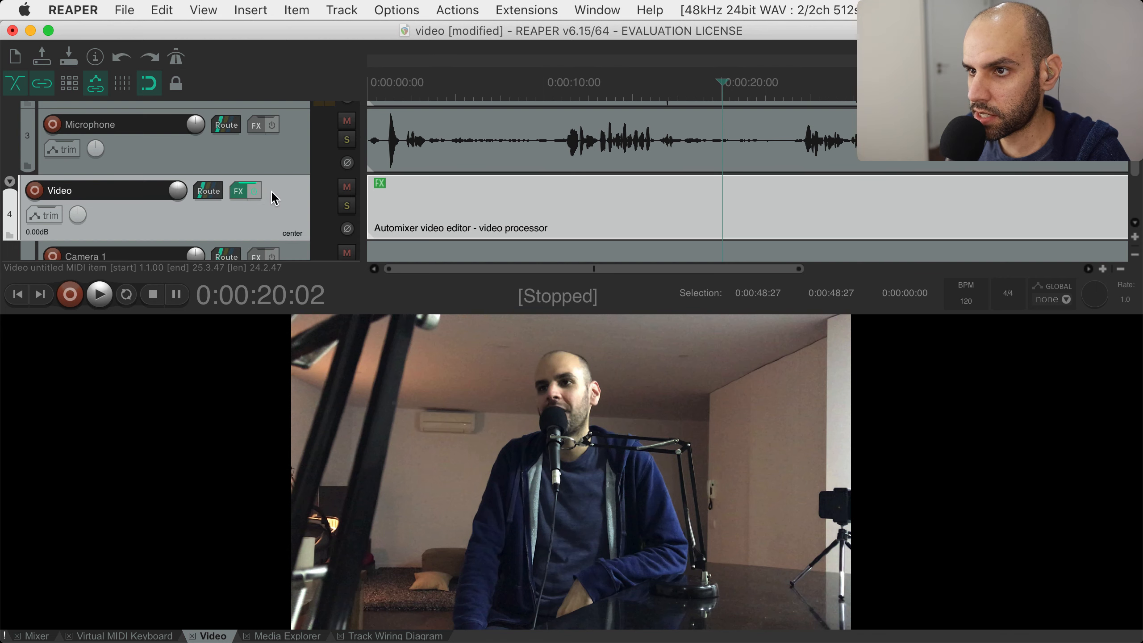
Delete the Automixer video editor item from the Video track and play the project from the start
left_click(397, 193)
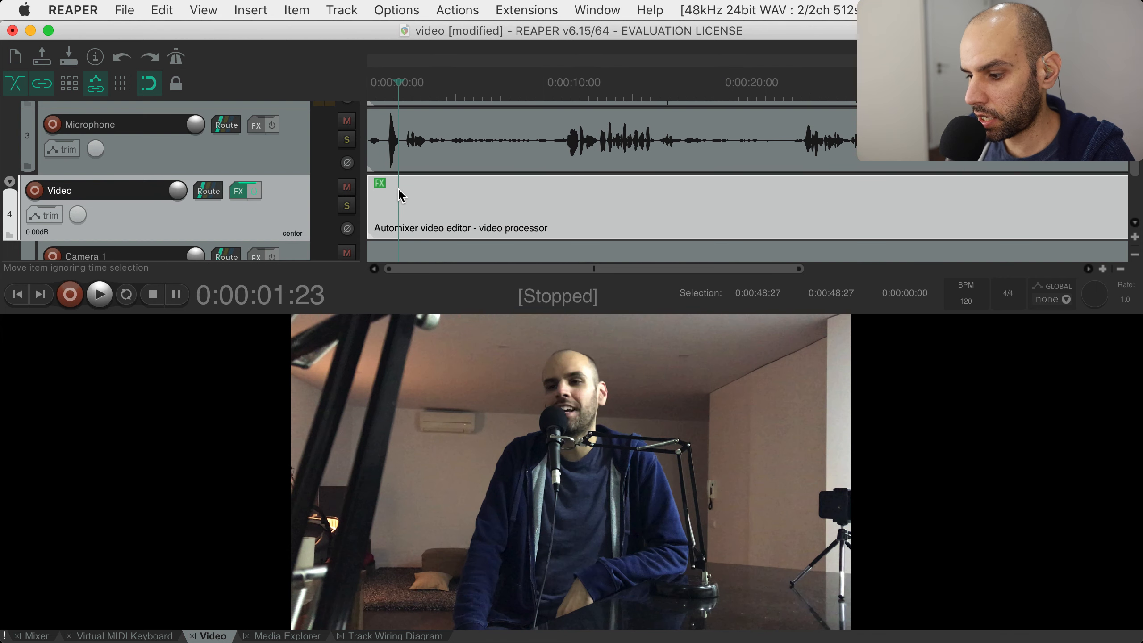
key("Delete")
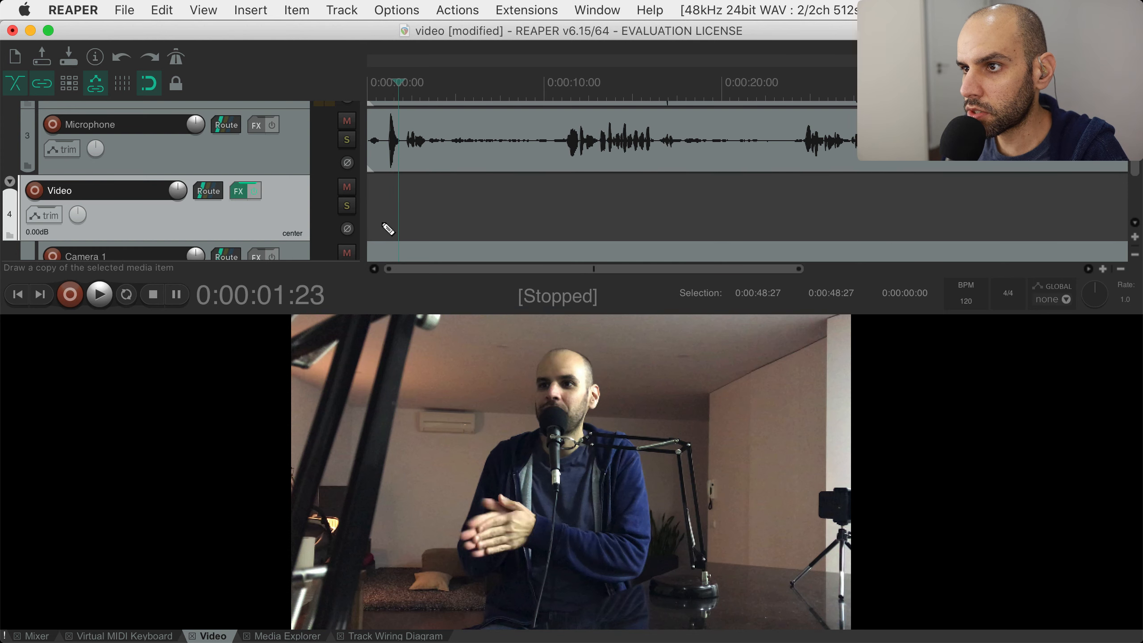
key("Home")
key("space")
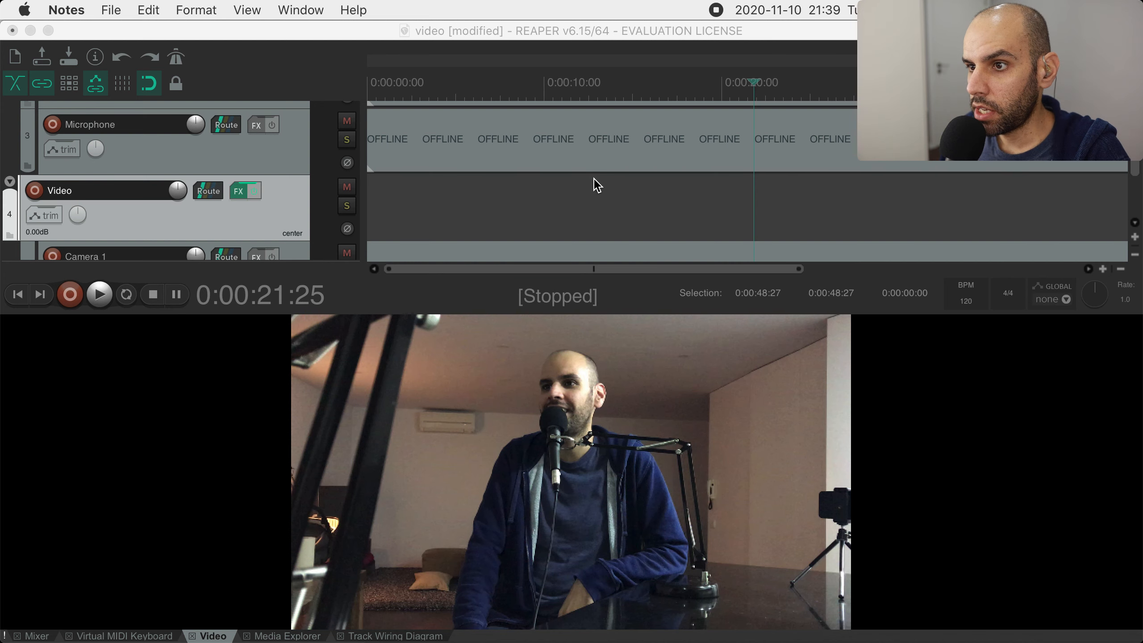
Hide the video preview and copy the Automixer video editor effect from the Video track into the Audio folder track's effect chain
left_click(396, 310)
key("alt+d")
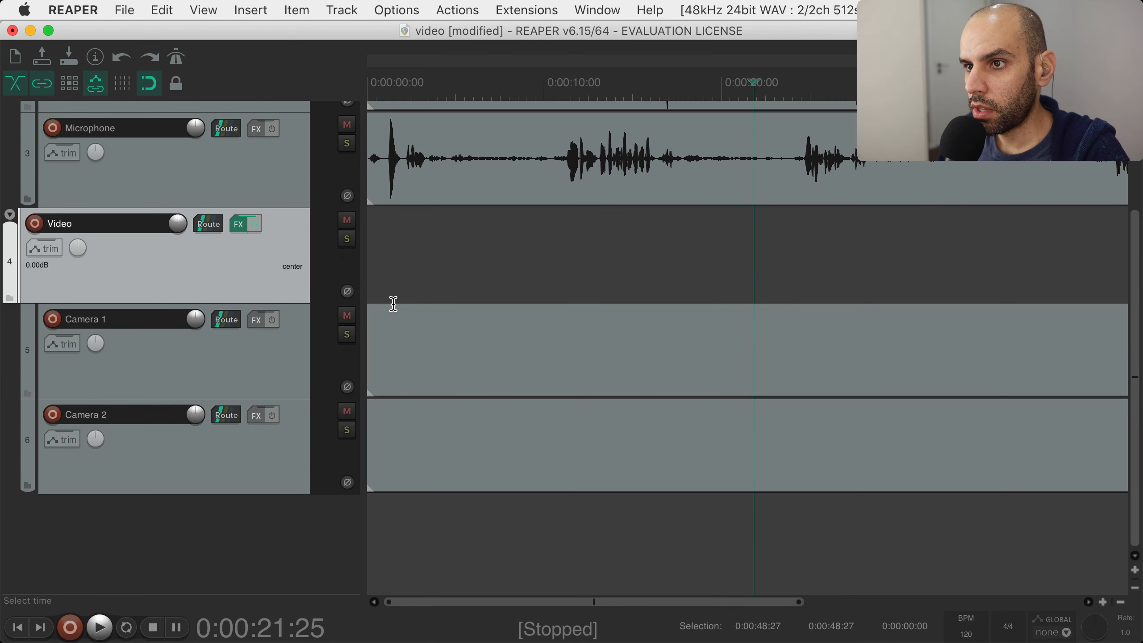
scroll(393, 306, "up", 5)
left_click(238, 120)
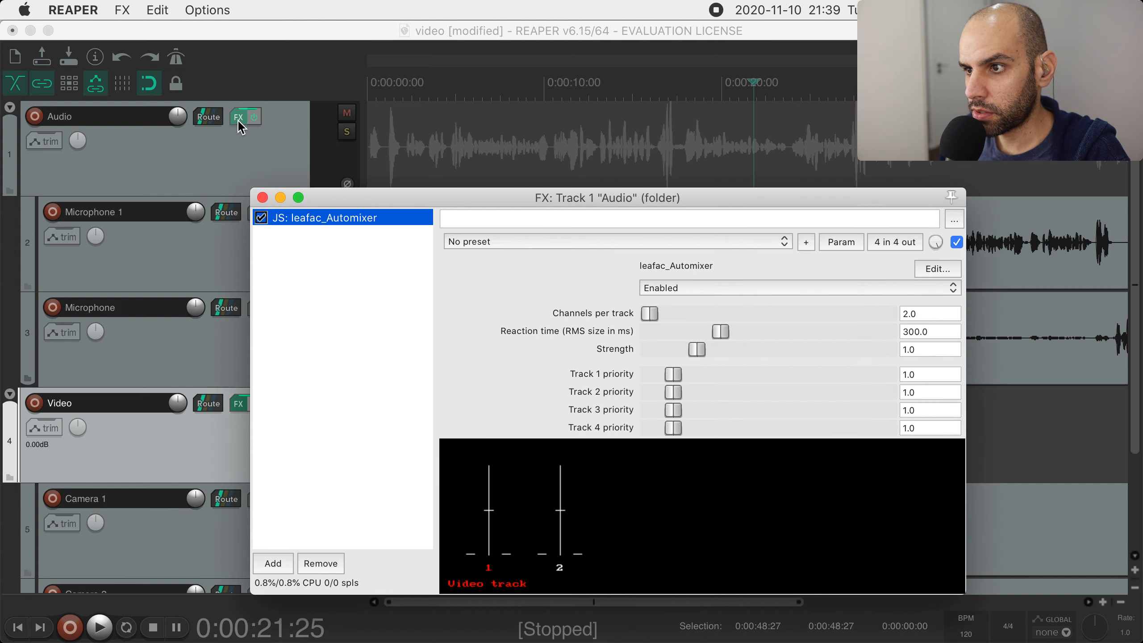
left_click_drag(238, 404, 283, 395)
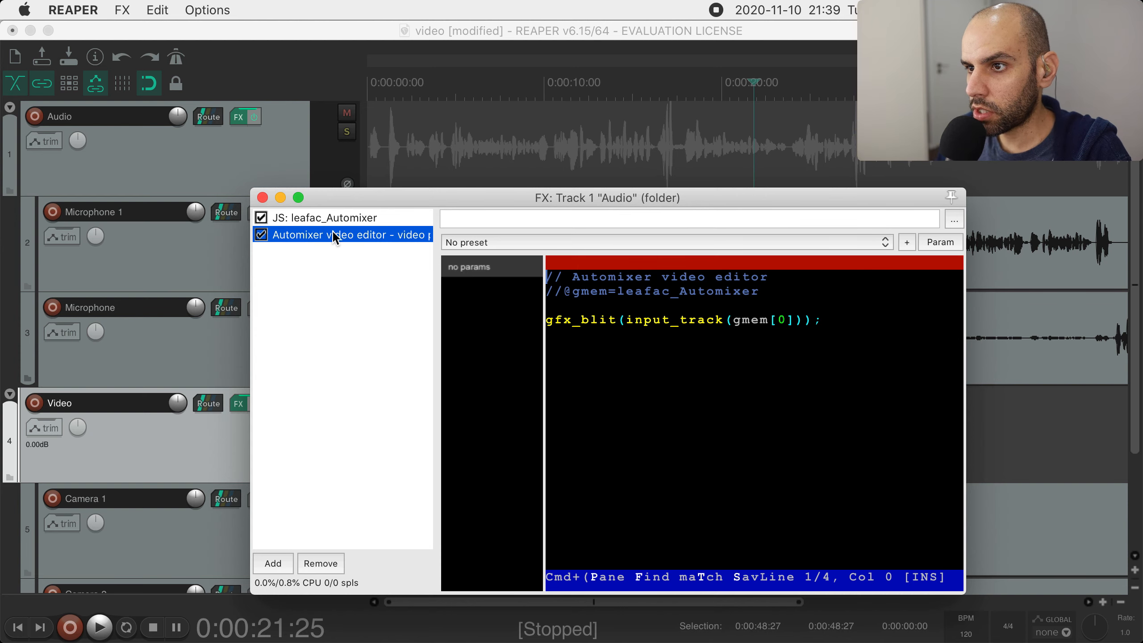
left_click_drag(301, 199, 544, 178)
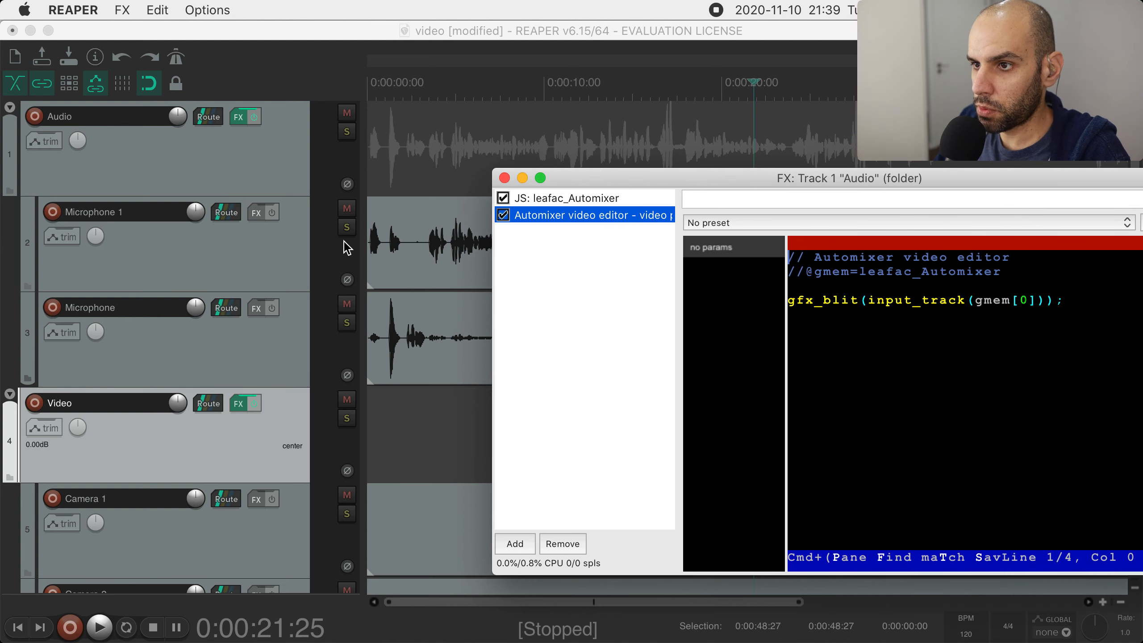
Delete the Video folder track together with its Camera 1 and Camera 2 tracks
left_click(282, 270)
left_click(280, 340)
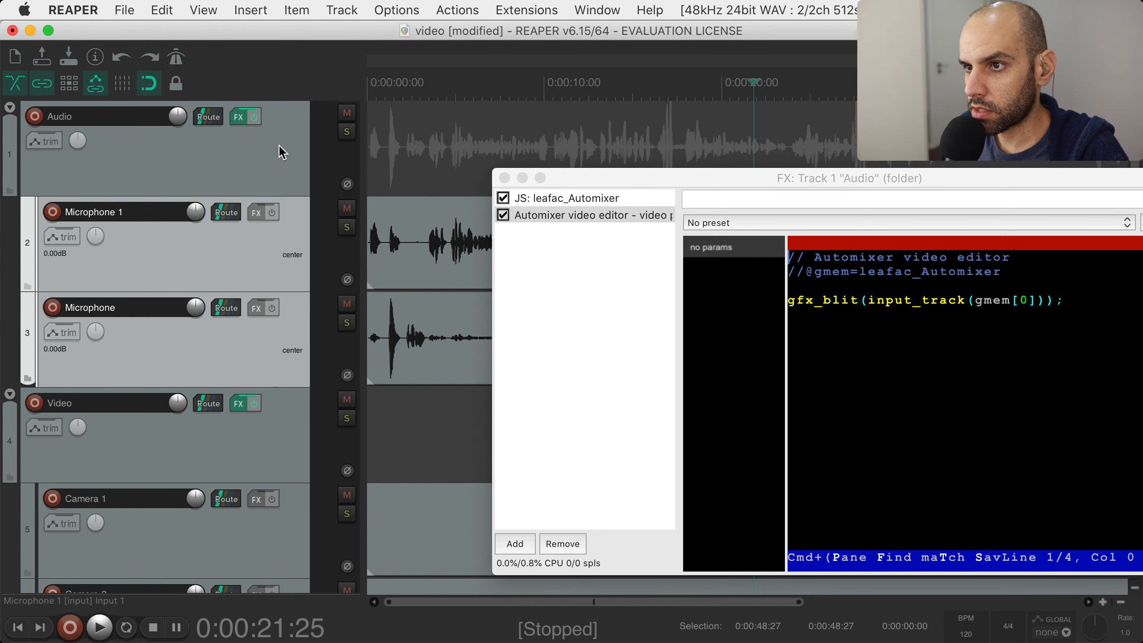
left_click(279, 149)
left_click(281, 332, "shift")
left_click(273, 436)
key("Delete")
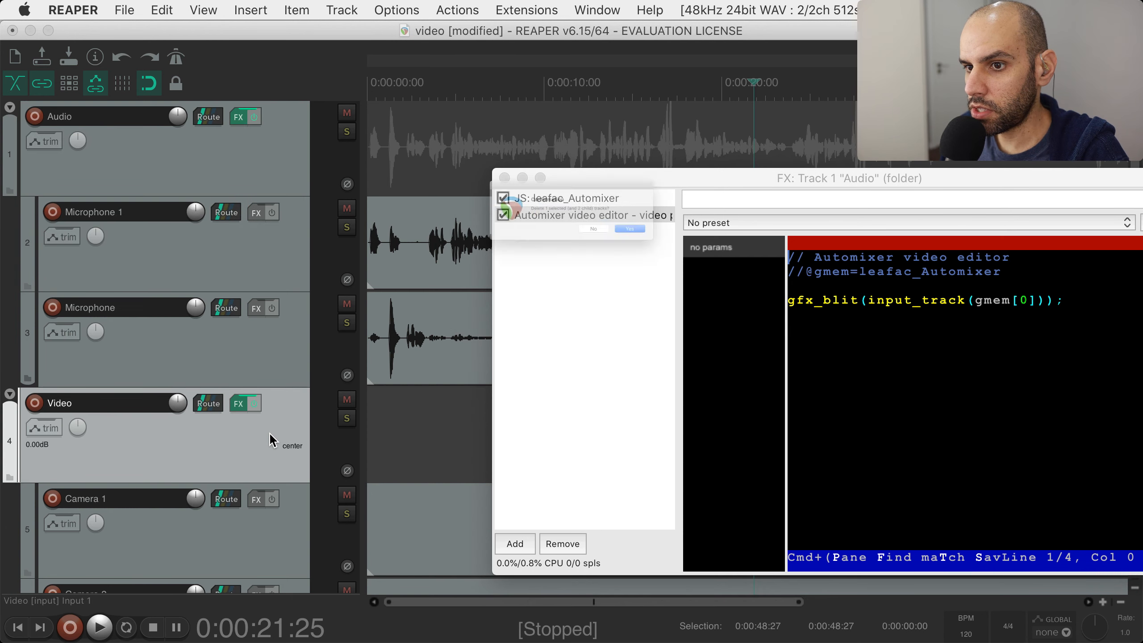
key("Return")
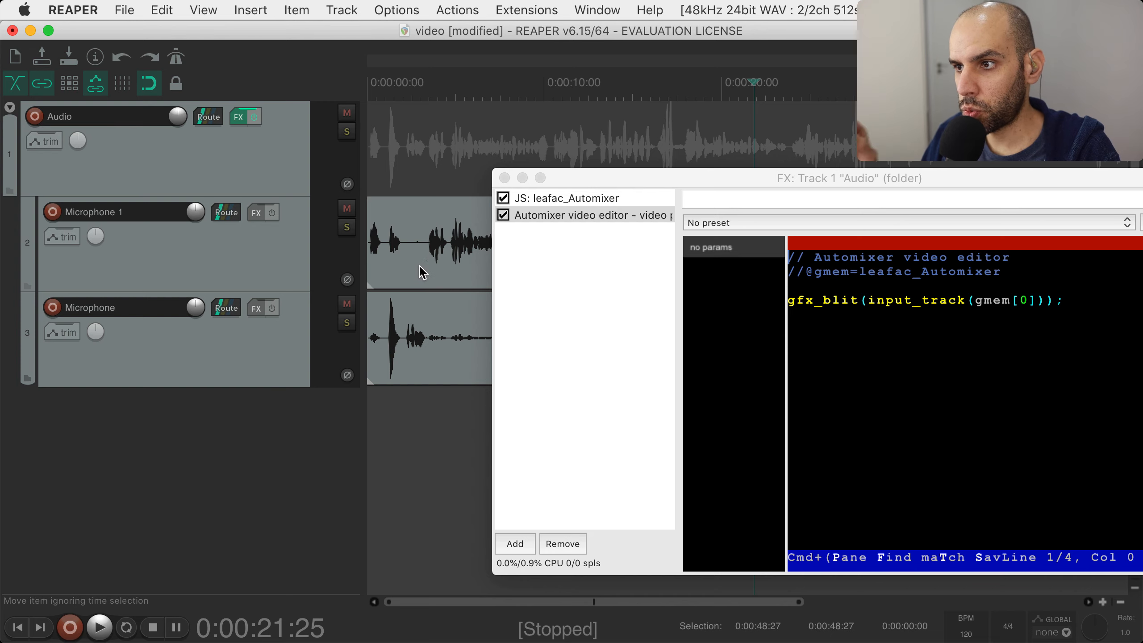
Review the leafac_Automixer settings and the Automixer video editor code in the Audio track's effect chain
left_click(557, 200)
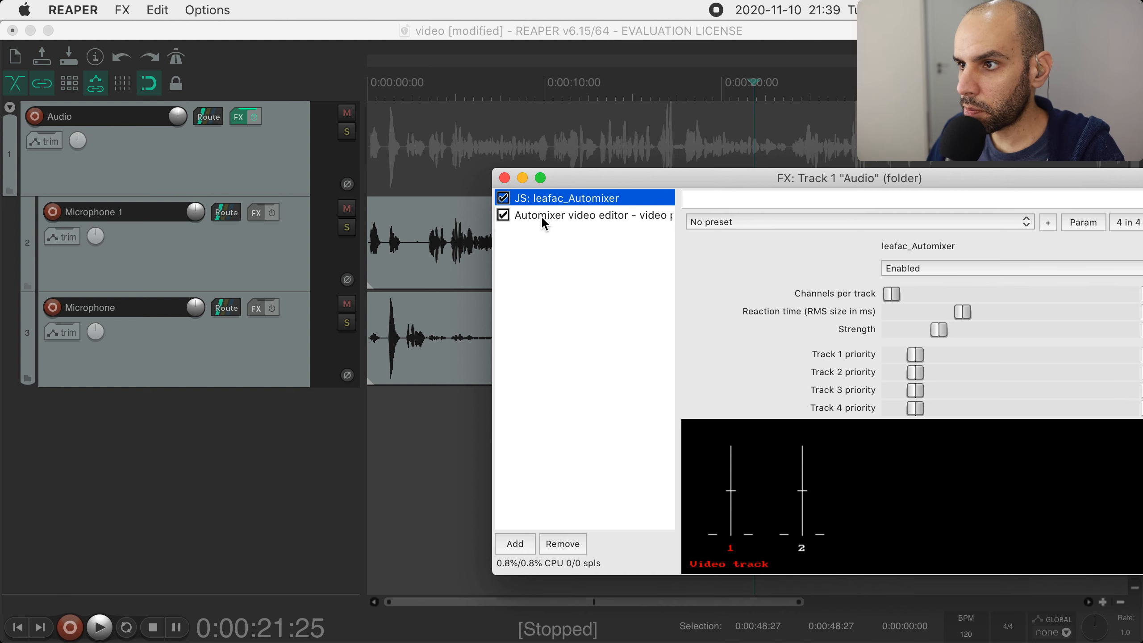
left_click(542, 216)
left_click(540, 216)
left_click_drag(604, 179, 386, 187)
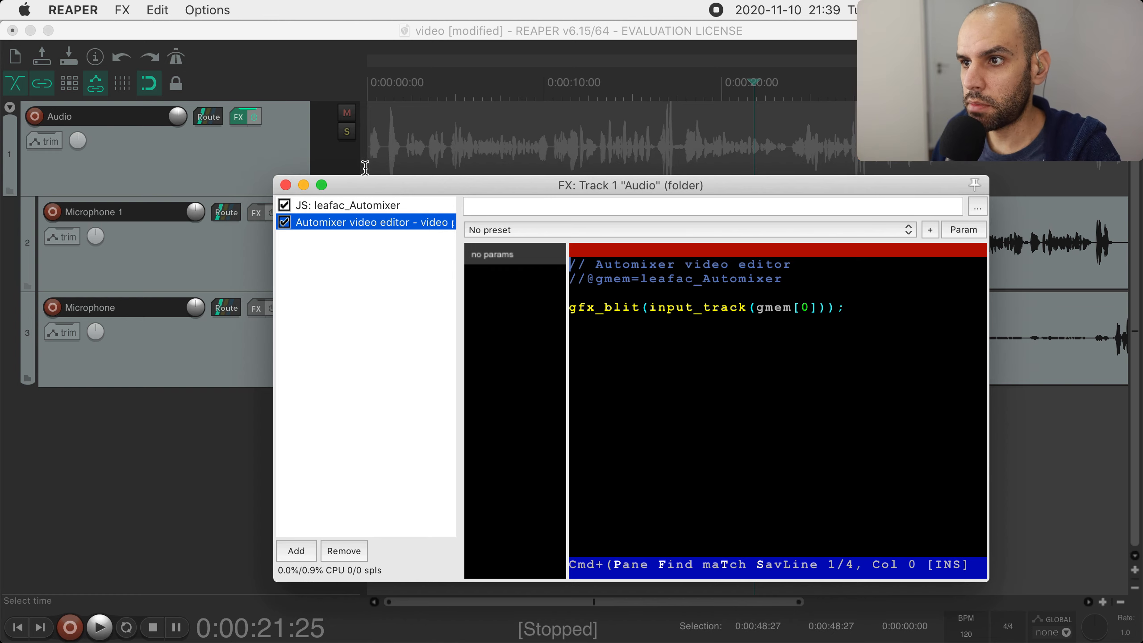
left_click_drag(358, 180, 479, 275)
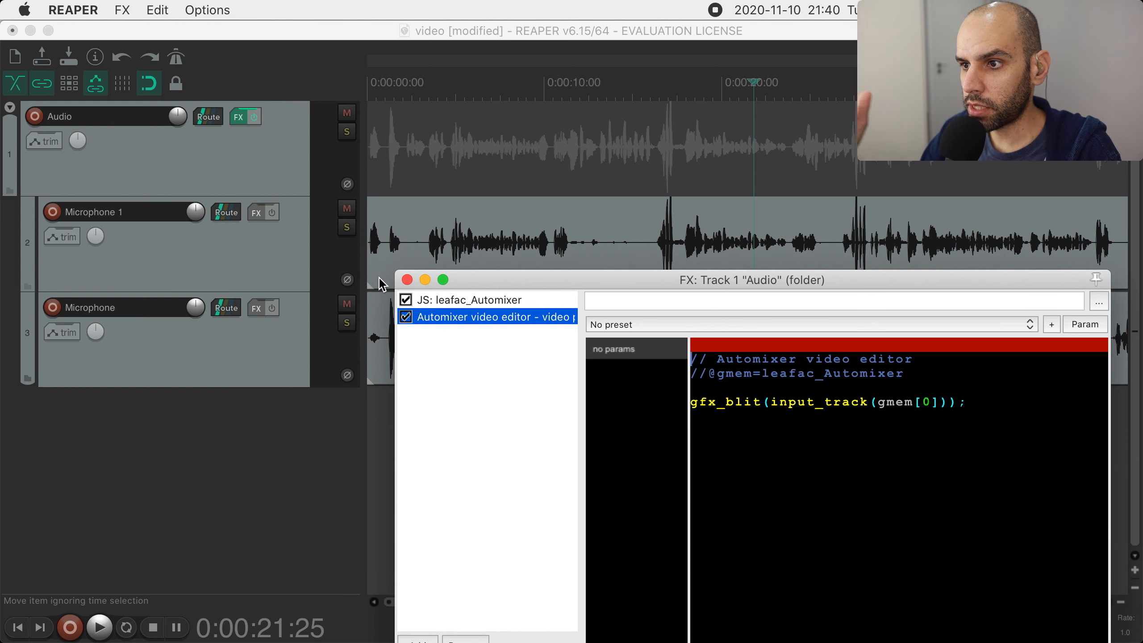
left_click_drag(479, 282, 290, 208)
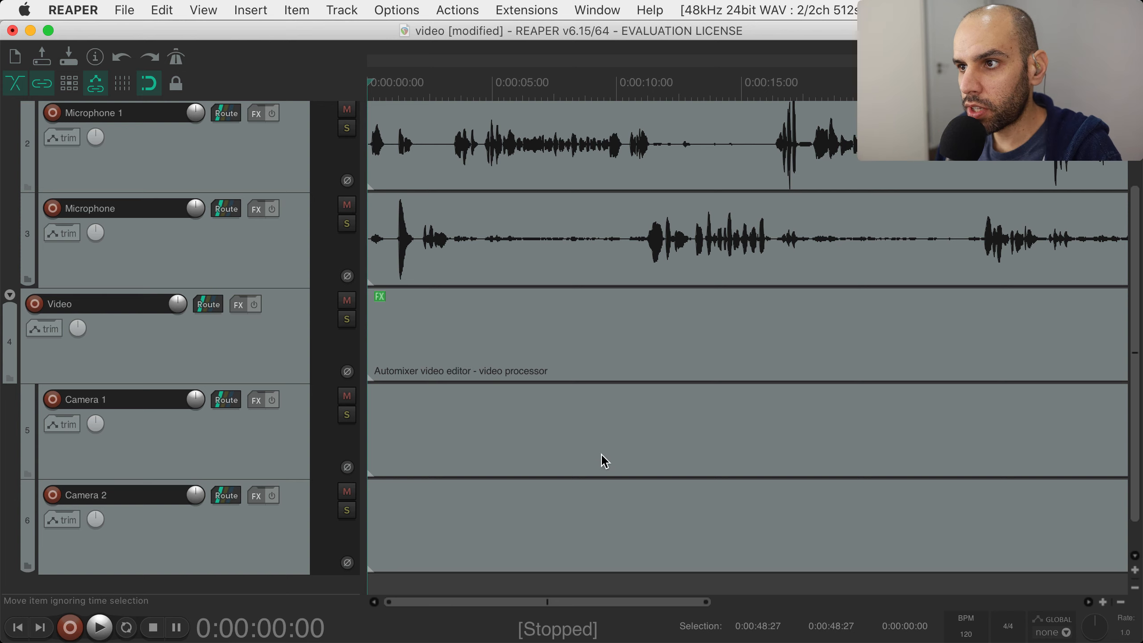
Split the Microphone 1 item at about 2 and 3 seconds and delete the short piece between the cuts
key("s")
left_click(449, 168)
key("s")
left_click(434, 173)
key("Delete")
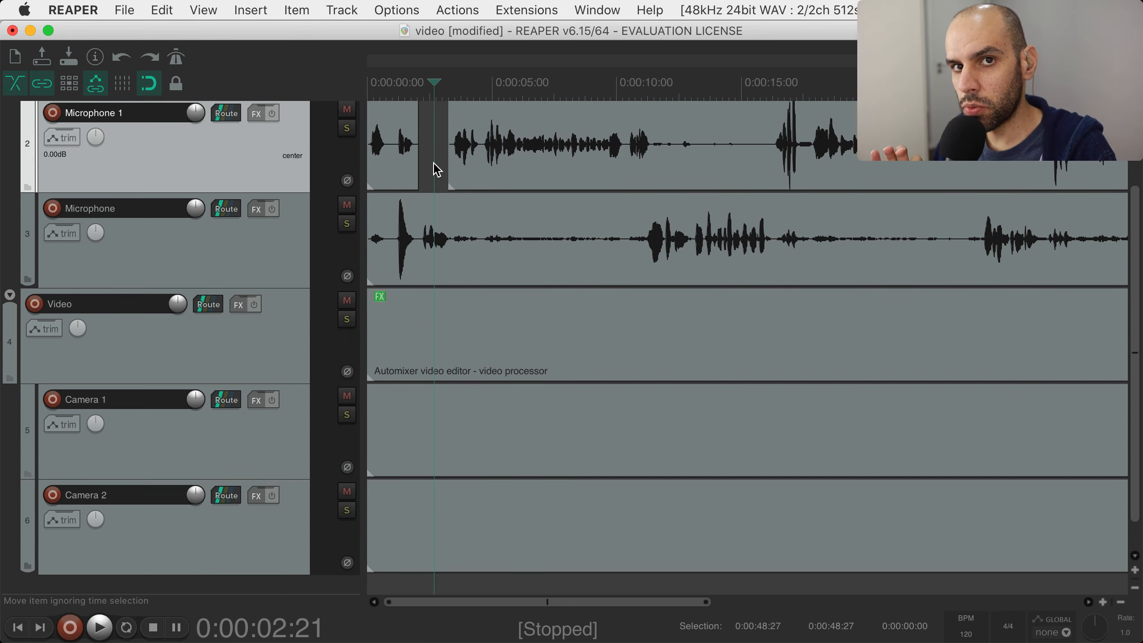
Undo the deletion and both splits of the Microphone 1 item
key("super+z")
key("super+z")
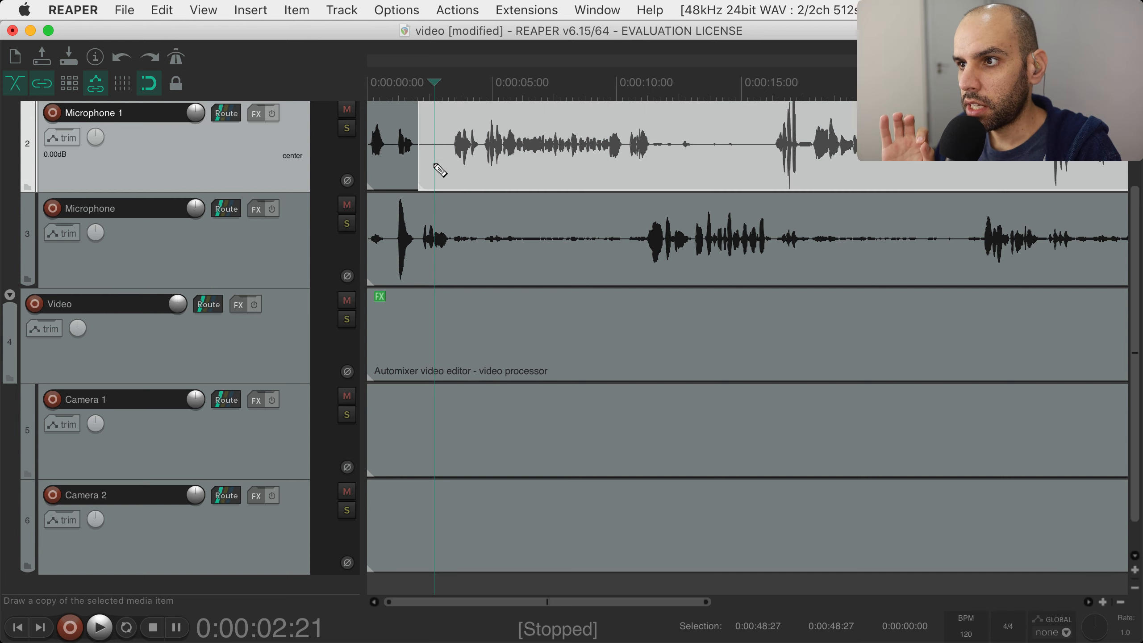
key("super+z")
left_click(445, 169)
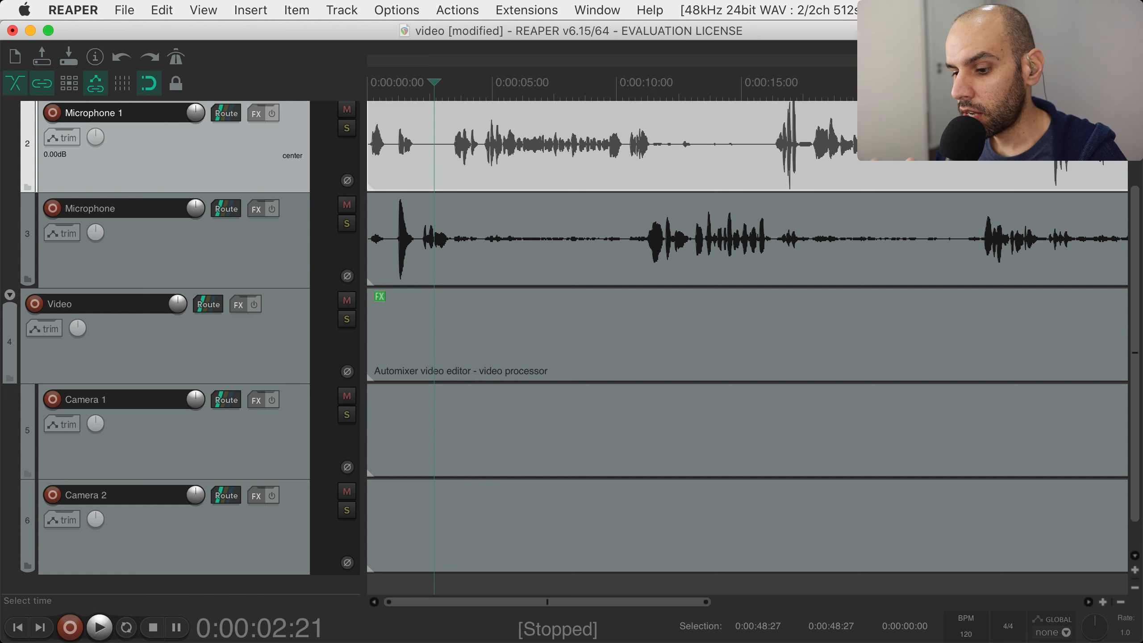
Select the Automixer video editor item, show the docked video preview and place the edit cursor at 0:00:06:03
key("super+Tab")
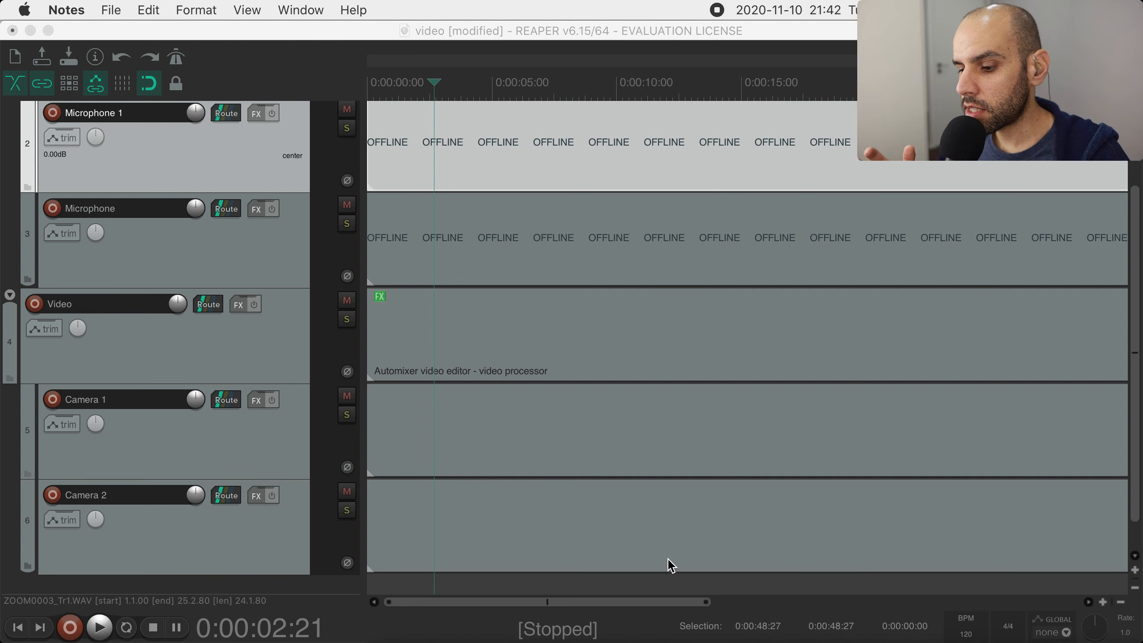
left_click(581, 345)
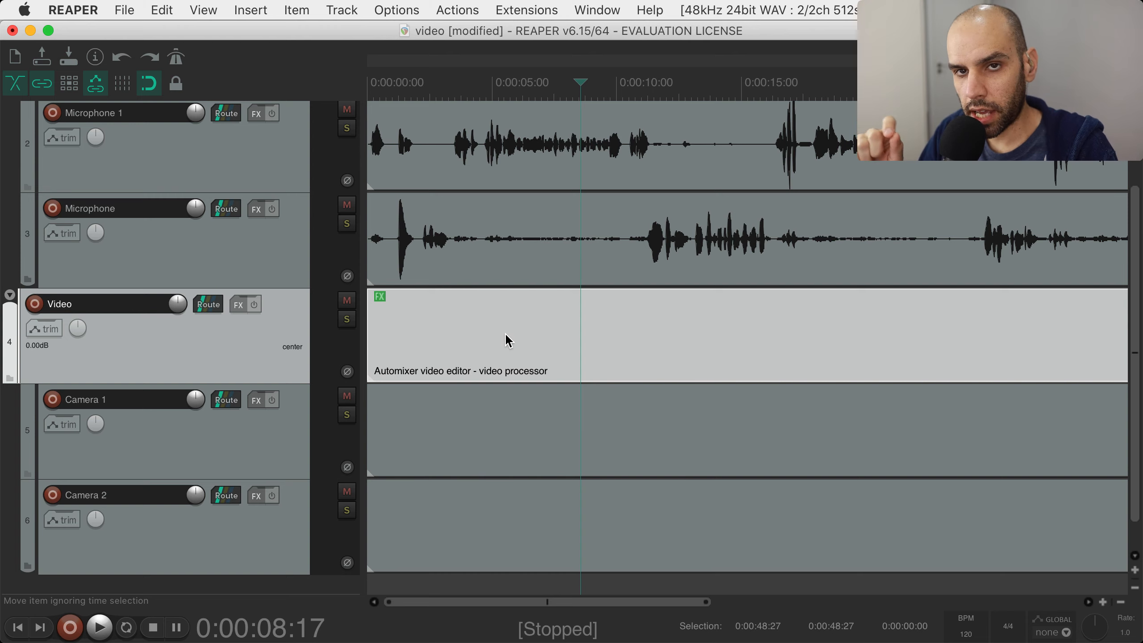
left_click(525, 342)
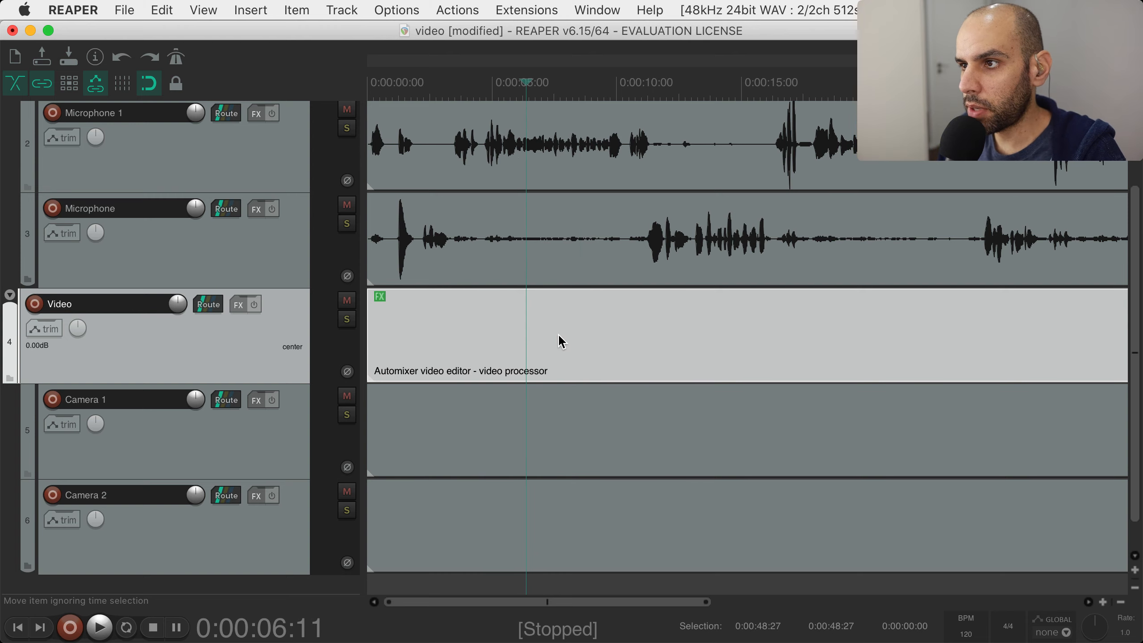
left_click(536, 333)
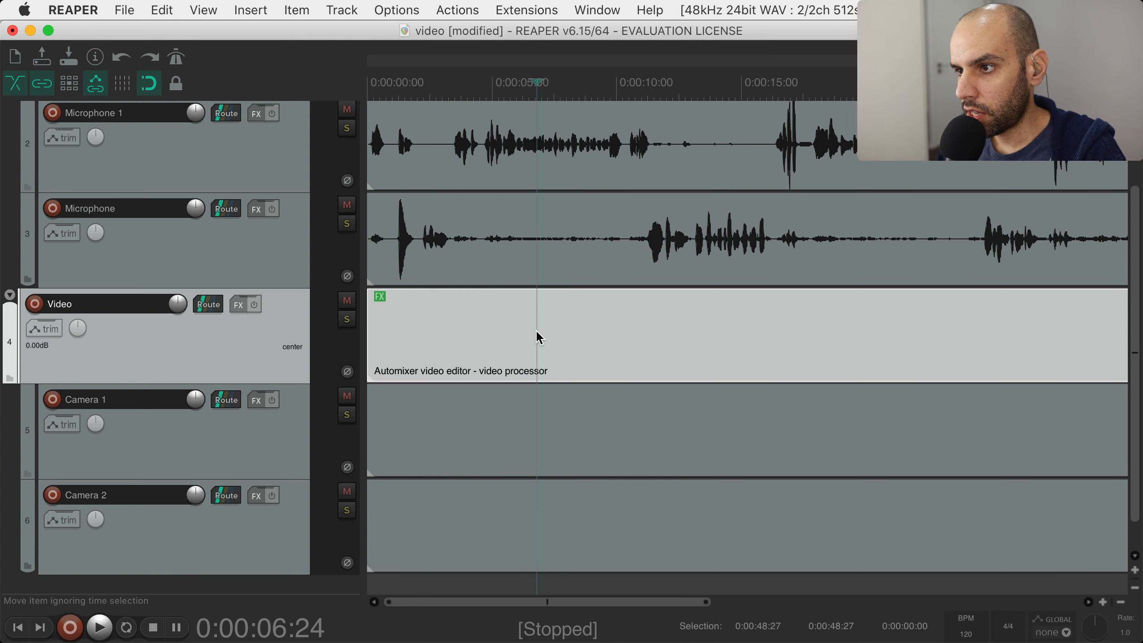
key("super+shift+v")
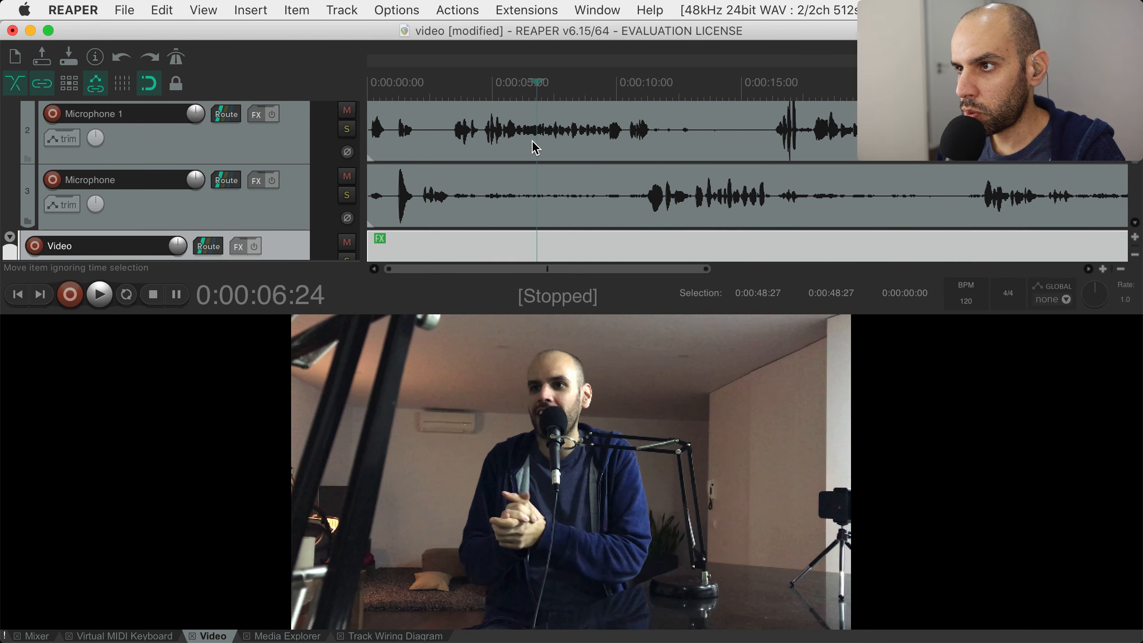
left_click(518, 85)
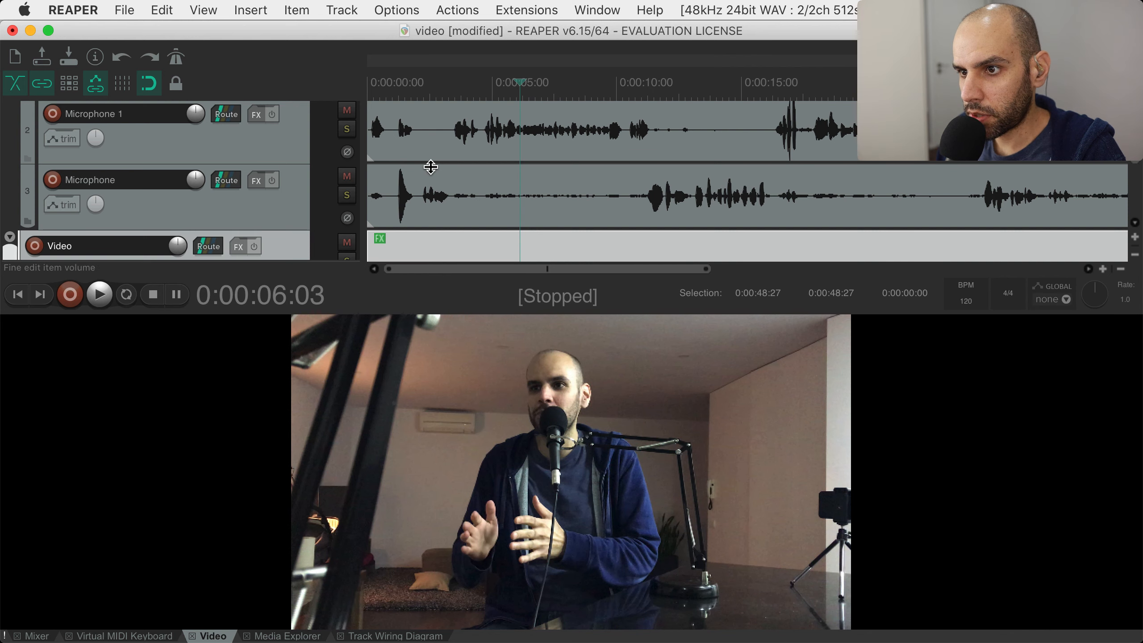
Toggle the master track's mute in the mixer and return to the docked video preview
left_click(38, 636)
left_click(94, 451)
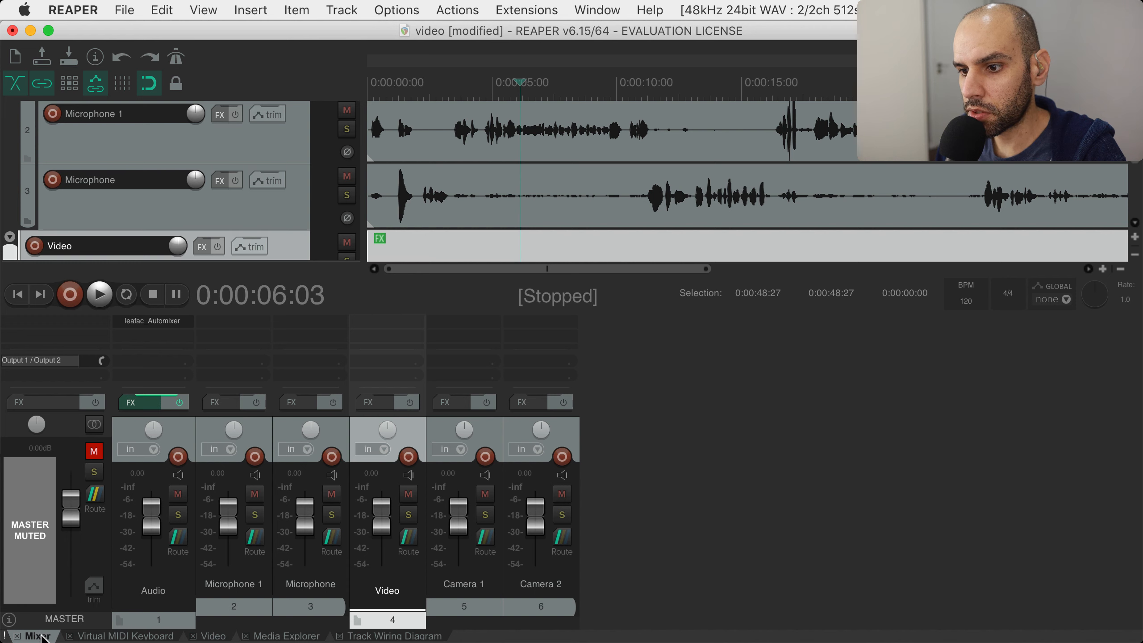
left_click(197, 635)
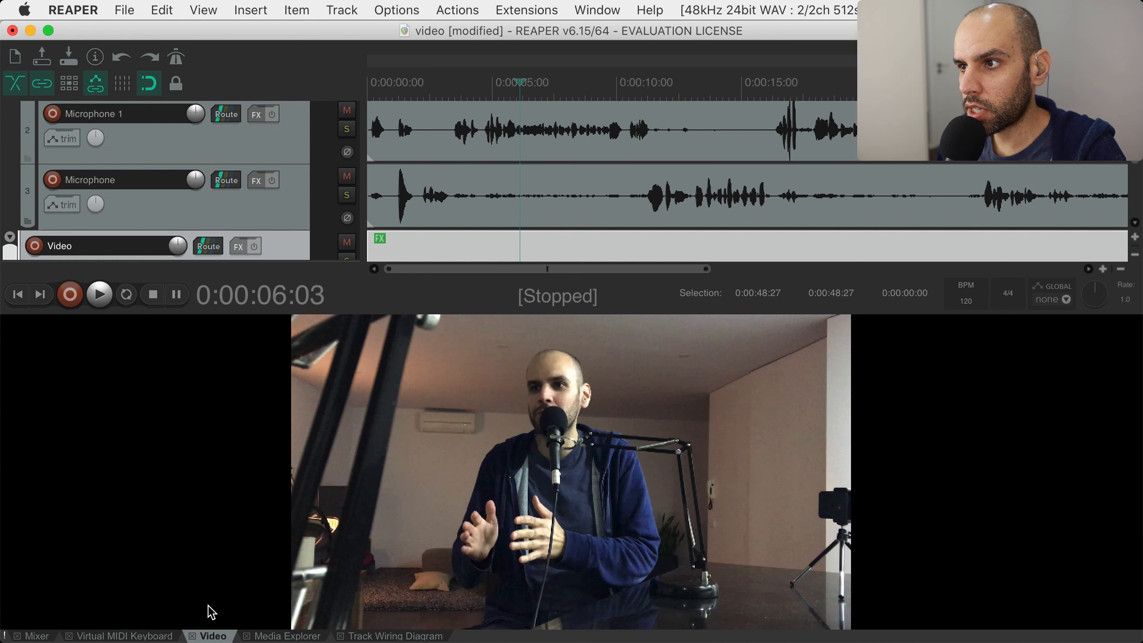
Play the project from about 5 seconds and stop at about 8 seconds
left_click(493, 83)
key("space")
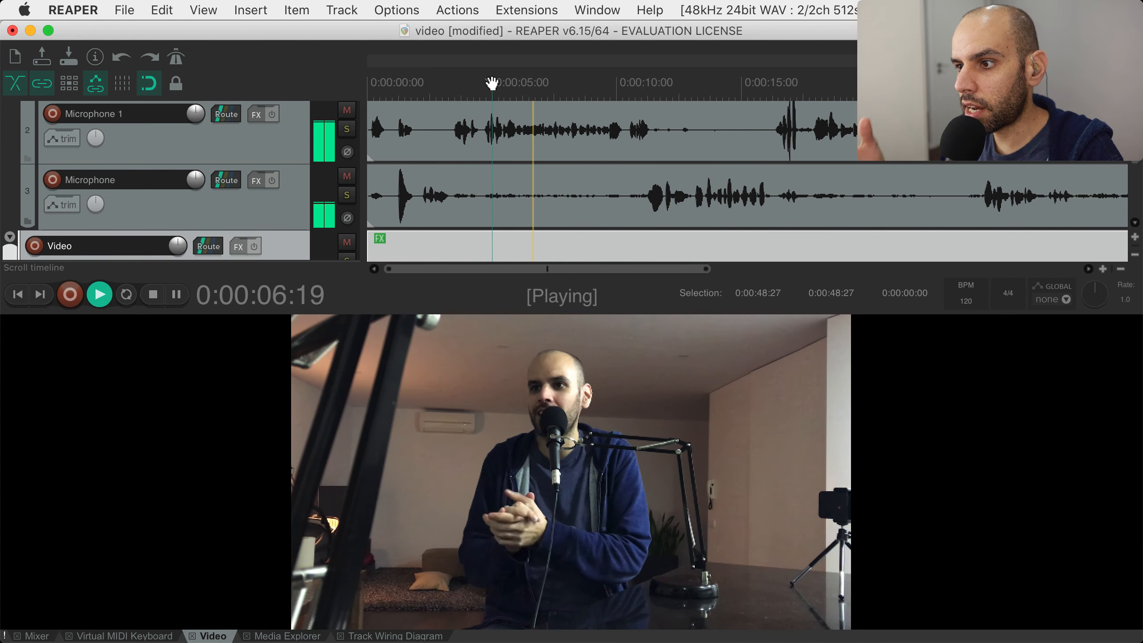
key("space")
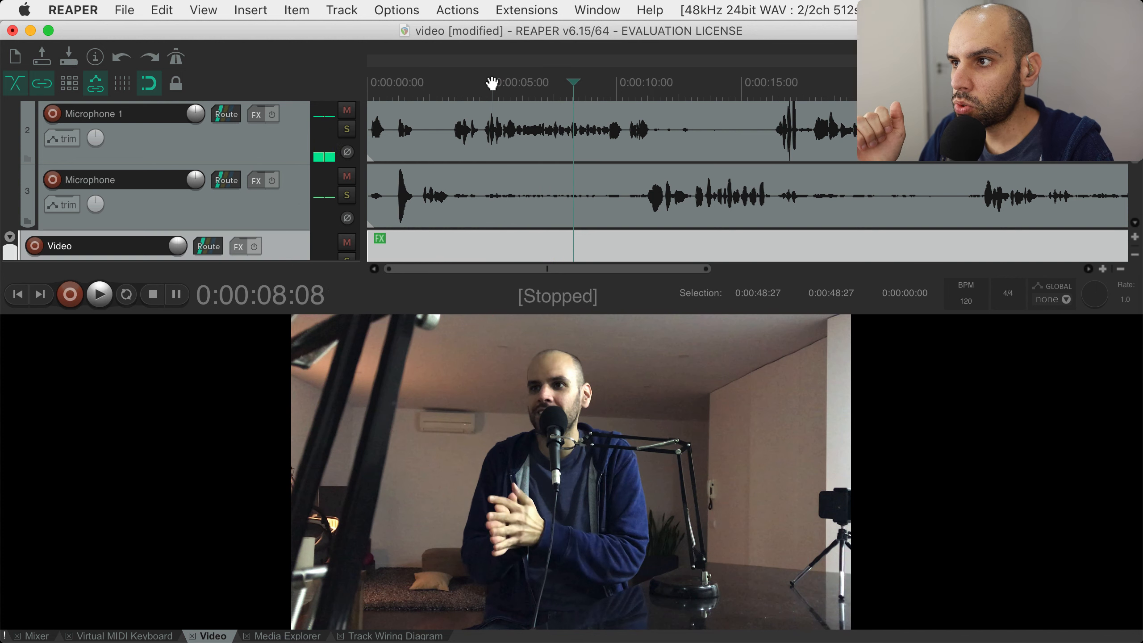
Split the Automixer video editor item on the Video track at 0:00:06:19 and about 9 seconds, and select the middle piece
left_click(548, 88)
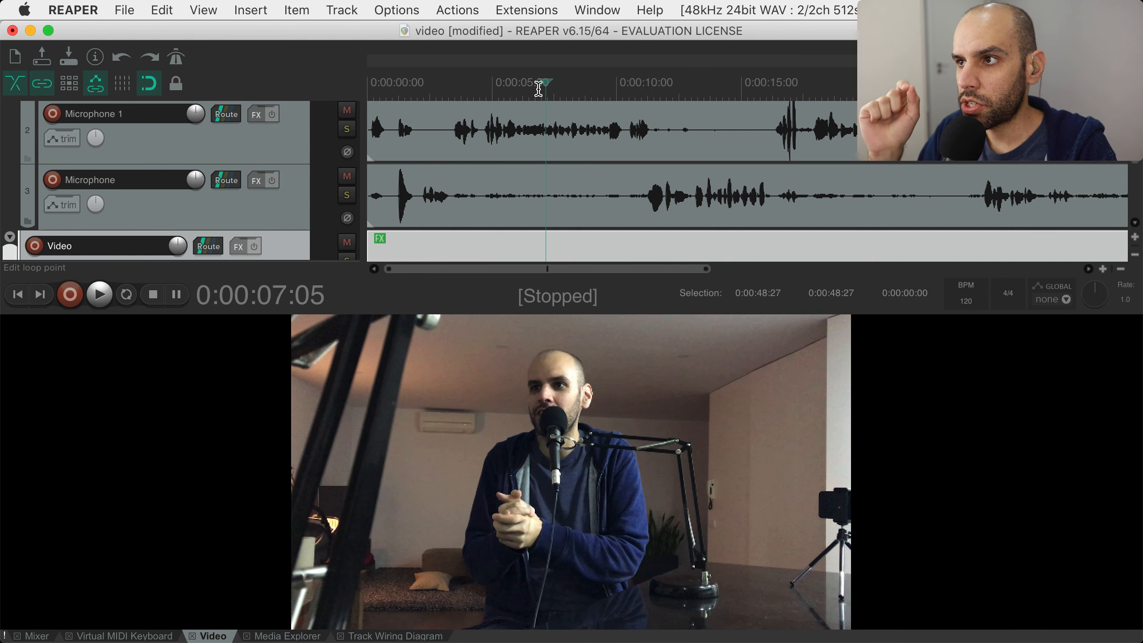
left_click(538, 89)
left_click(532, 89)
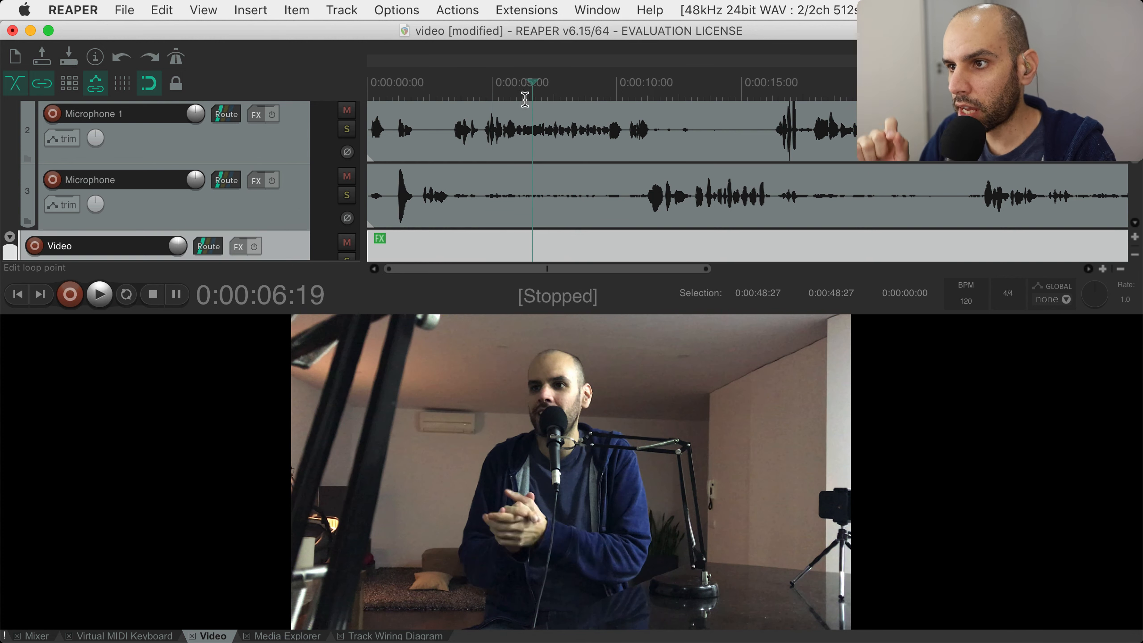
scroll(511, 172, "down", 5)
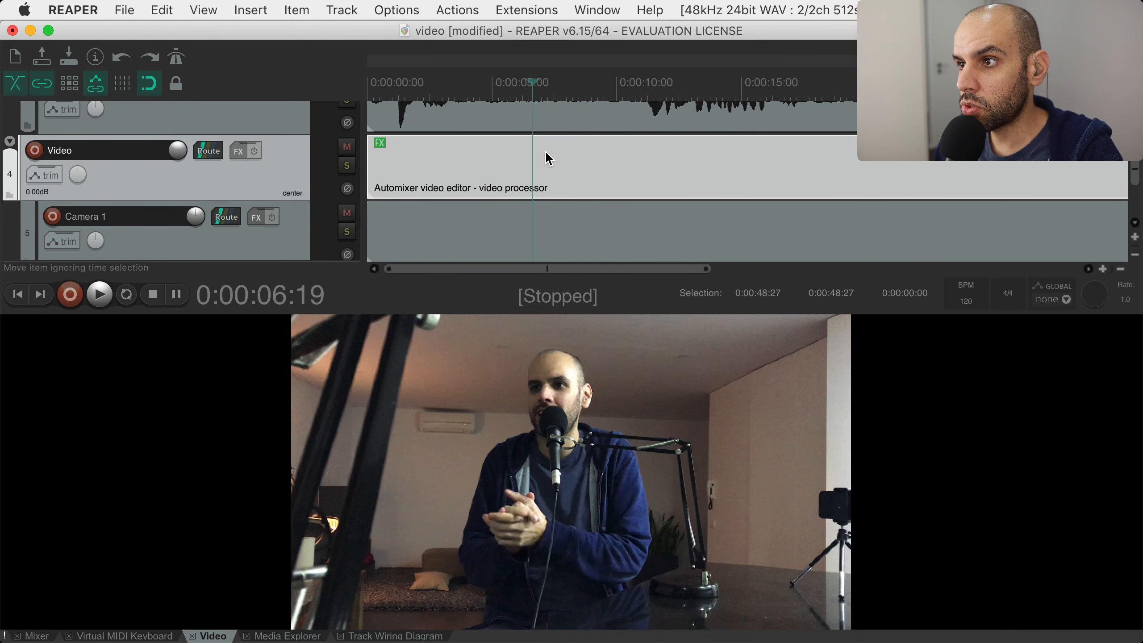
key("s")
left_click(596, 168)
key("s")
left_click(563, 162)
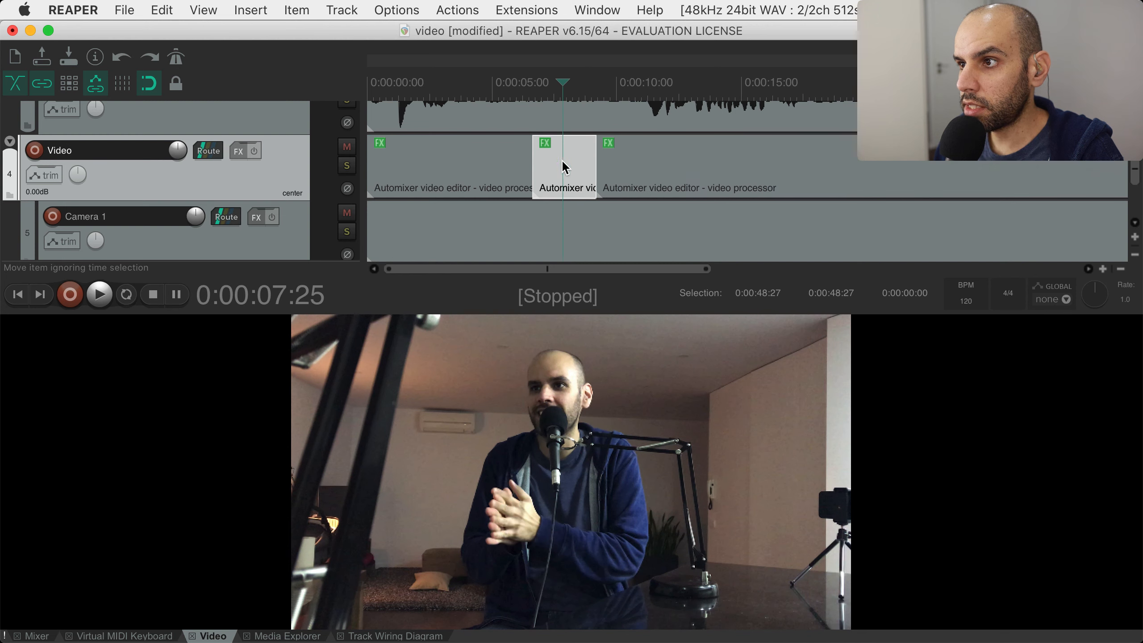
In the middle item's video processor code, replace gmem[0] with 1 inside input_track, apply the code and close the FX window
left_click(544, 143)
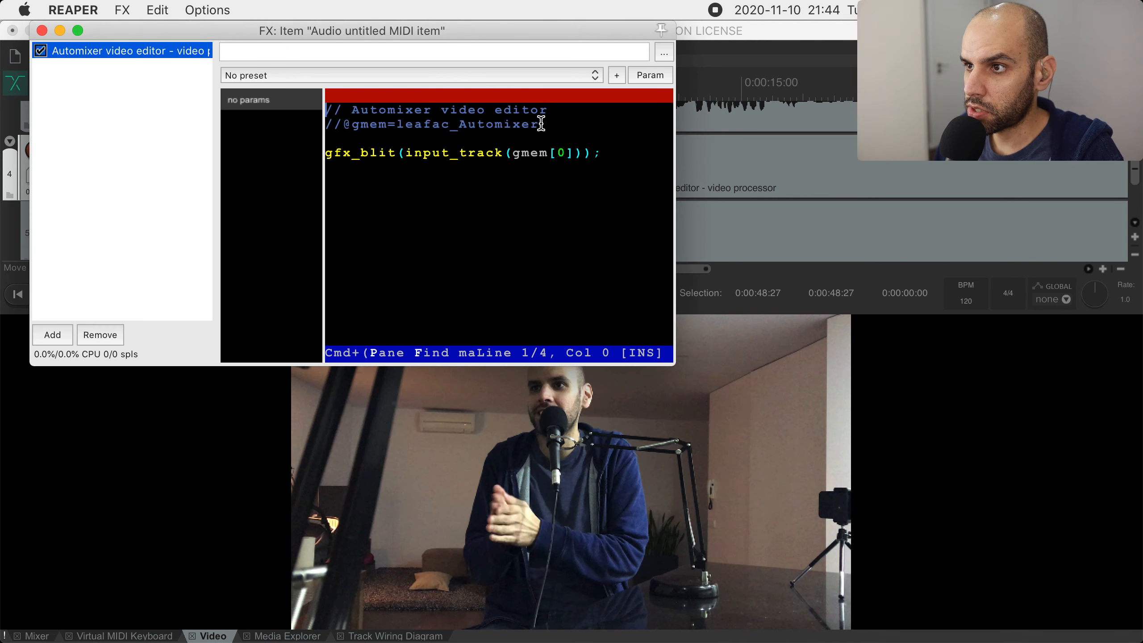
left_click(404, 154)
left_click(516, 153)
left_click_drag(517, 153, 575, 154)
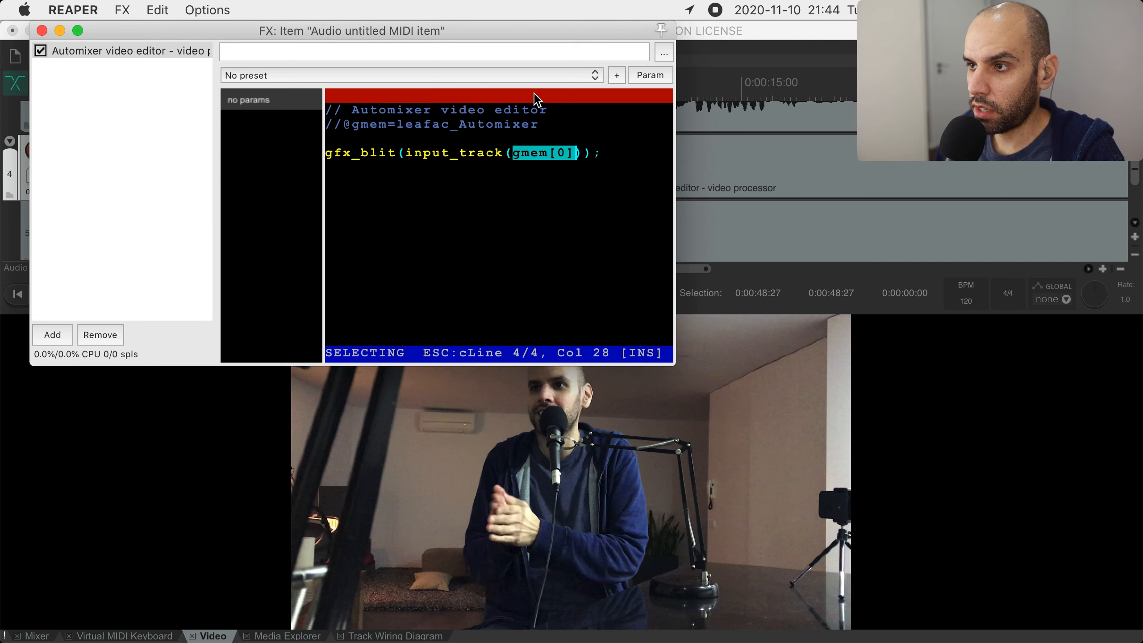
left_click_drag(510, 26, 790, 303)
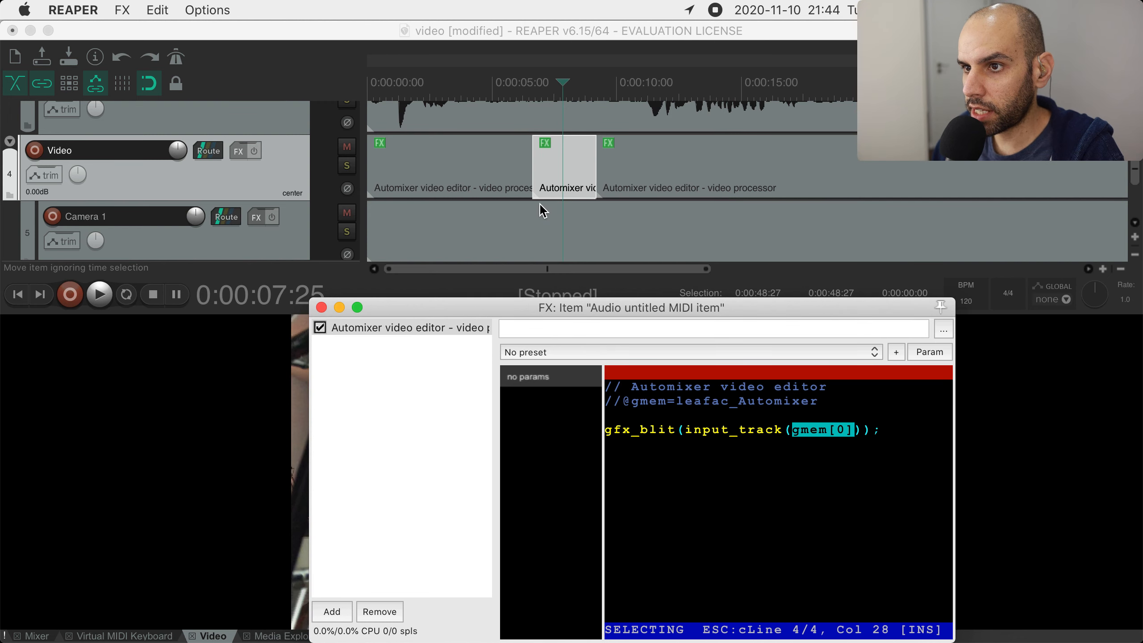
scroll(540, 209, "down", 3)
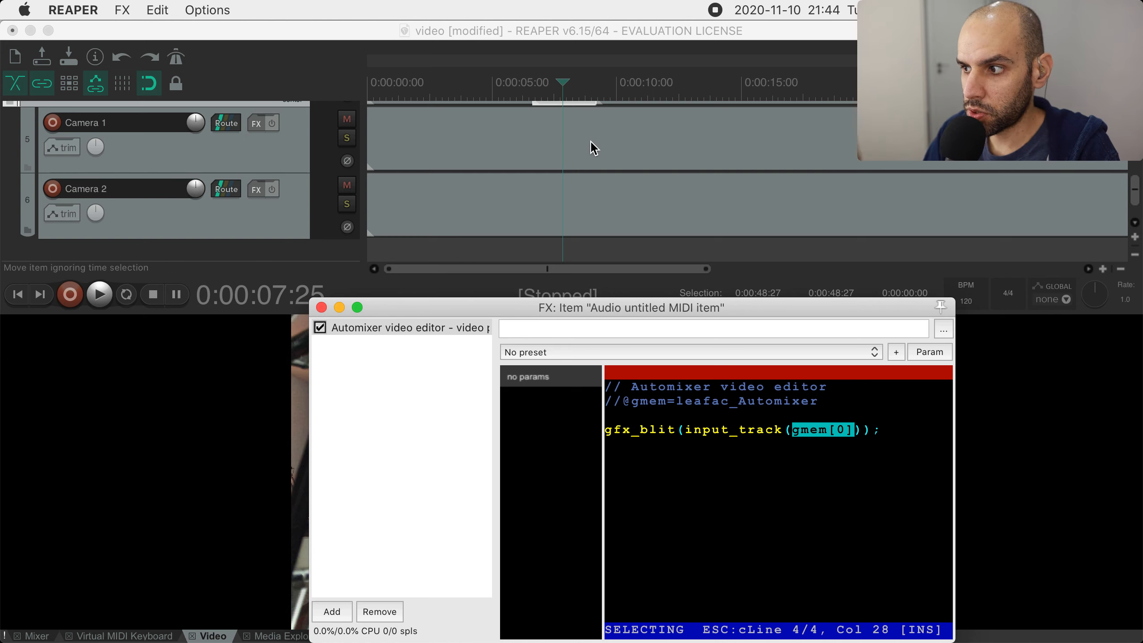
type("0")
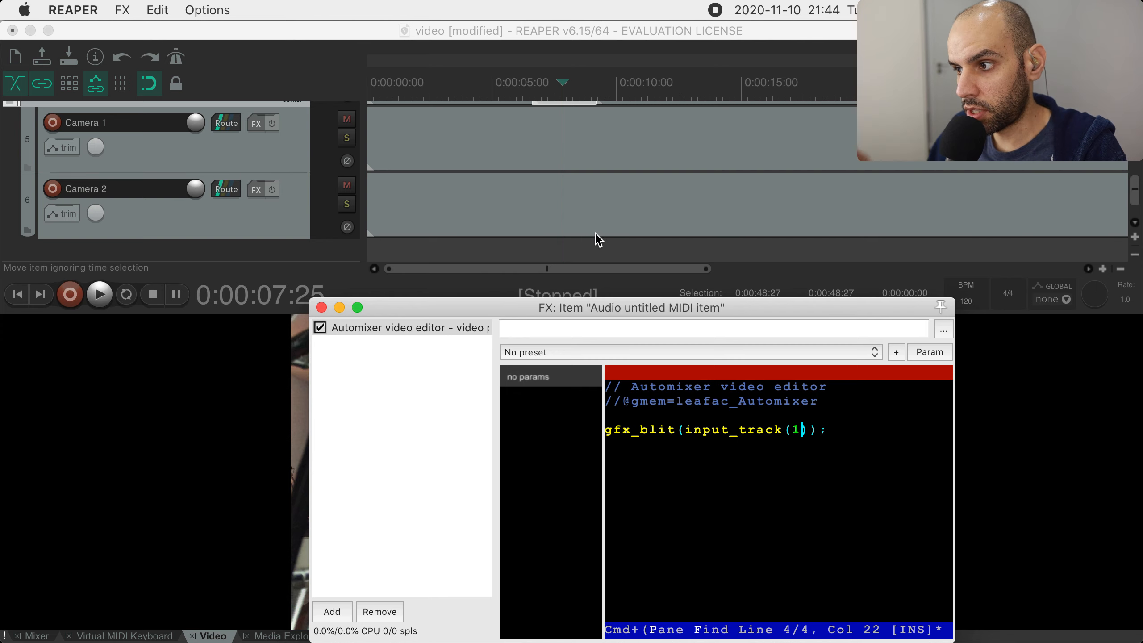
key("super+s")
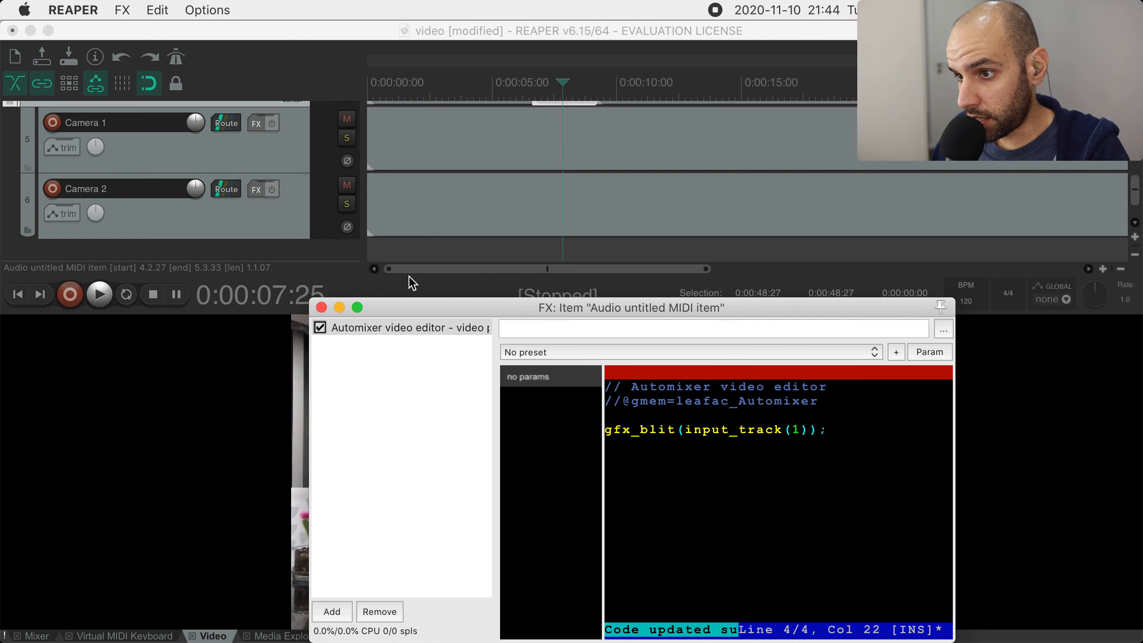
left_click(321, 307)
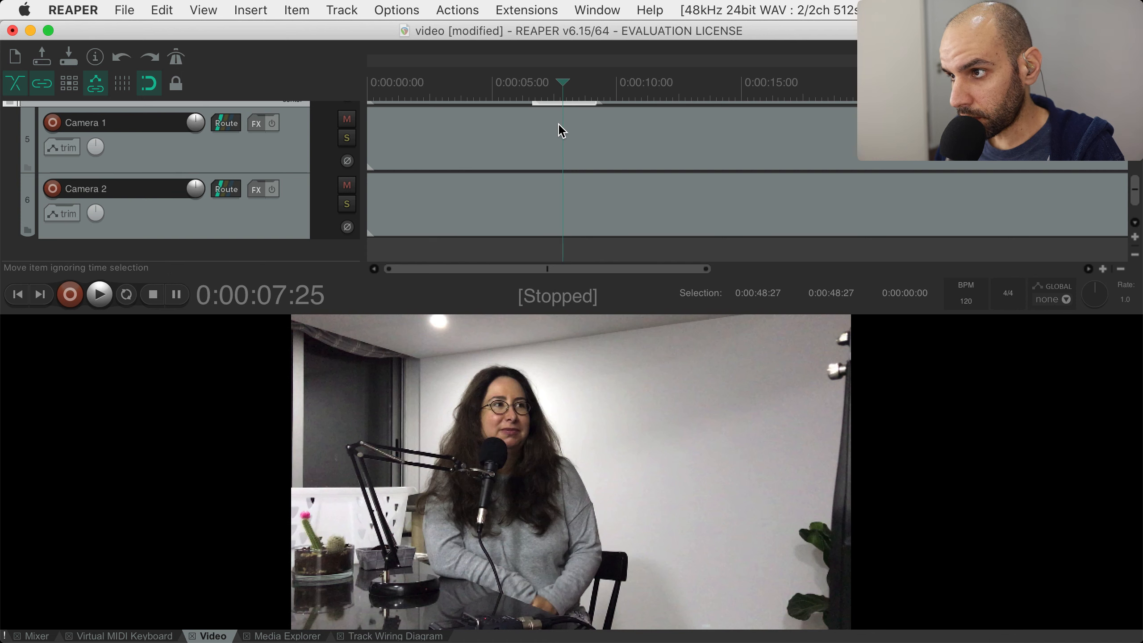
Open the leafac_Automixer effect of the Audio track and move its window aside to uncover the video preview and the Video track
left_click(508, 87)
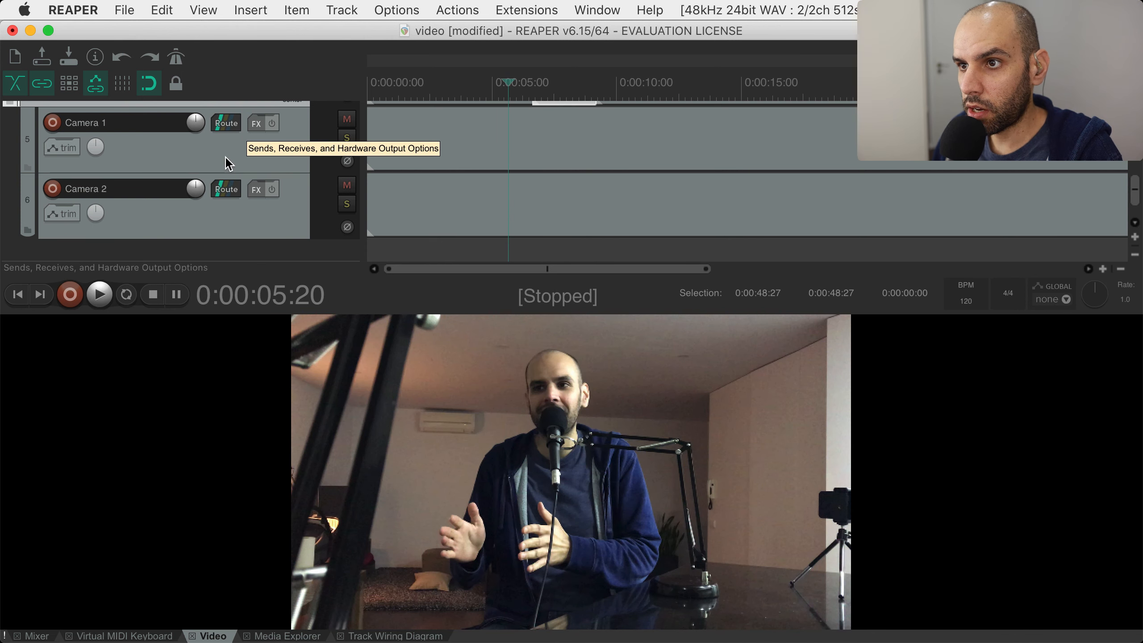
scroll(227, 144, "up", 5)
left_click(239, 118)
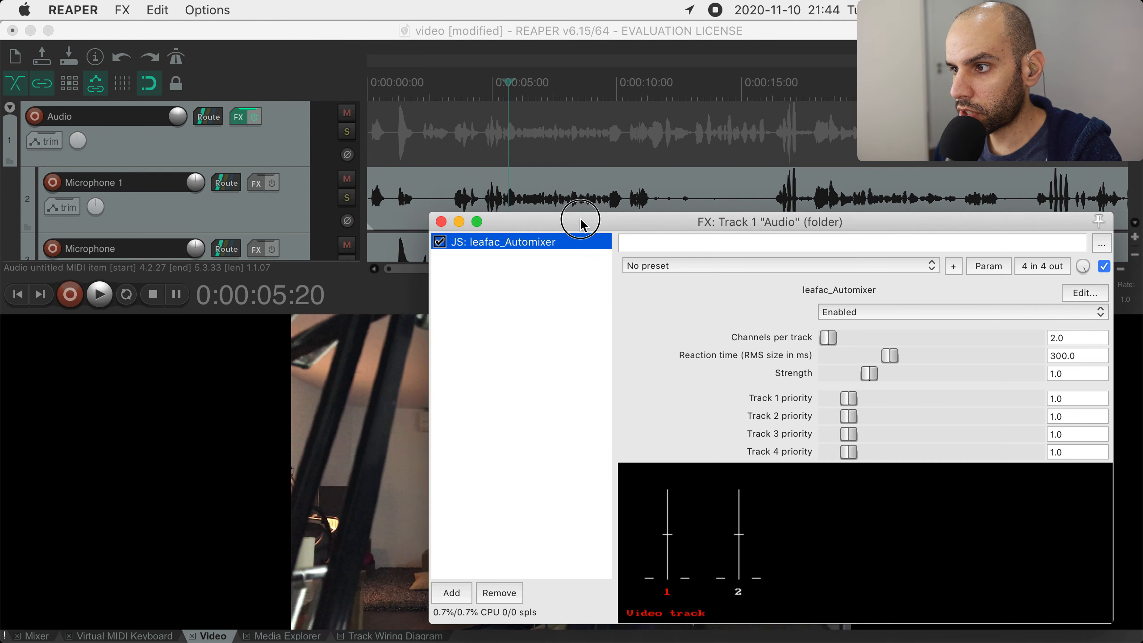
left_click_drag(582, 223, 864, 246)
scroll(481, 138, "down", 5)
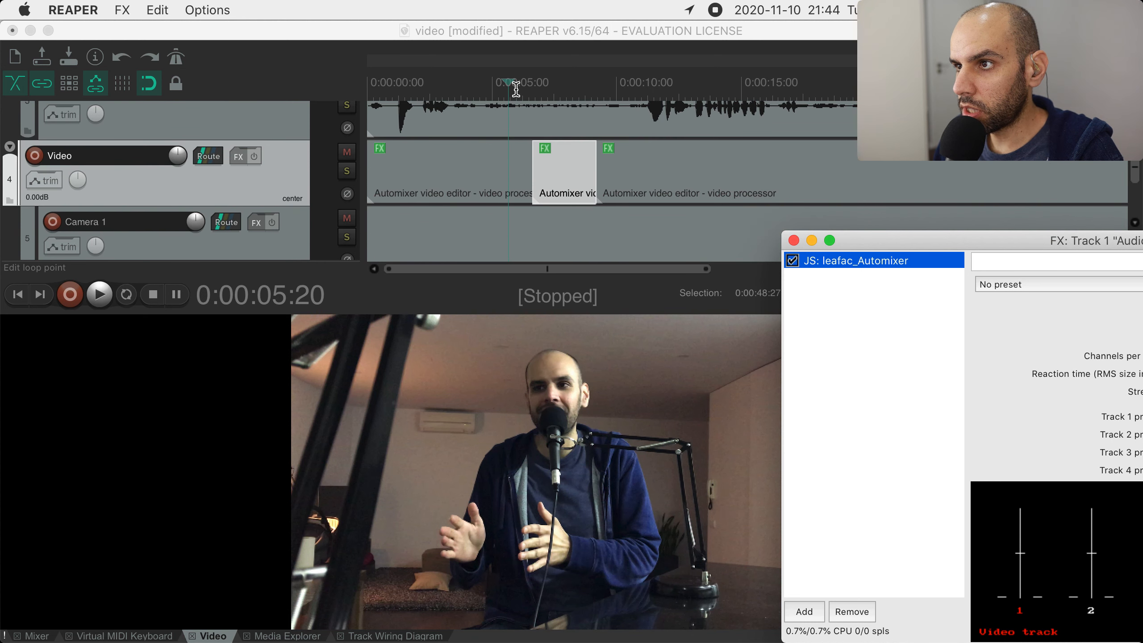
Play the project from 0:00:05:04 across the middle Video item and stop at about 12 seconds
left_click(495, 89)
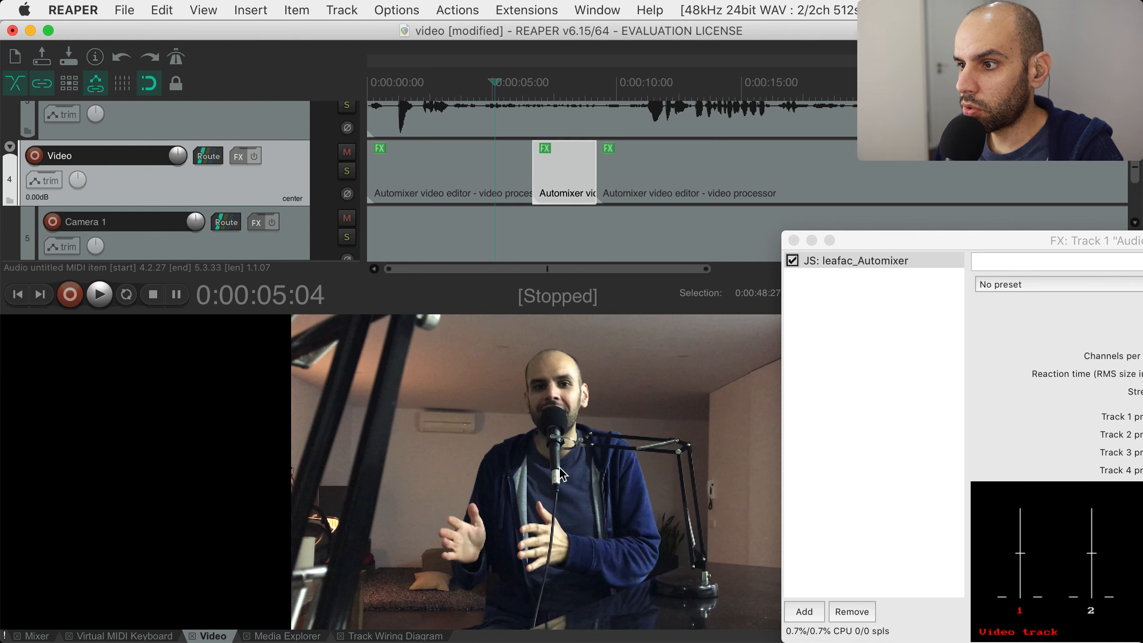
key("space")
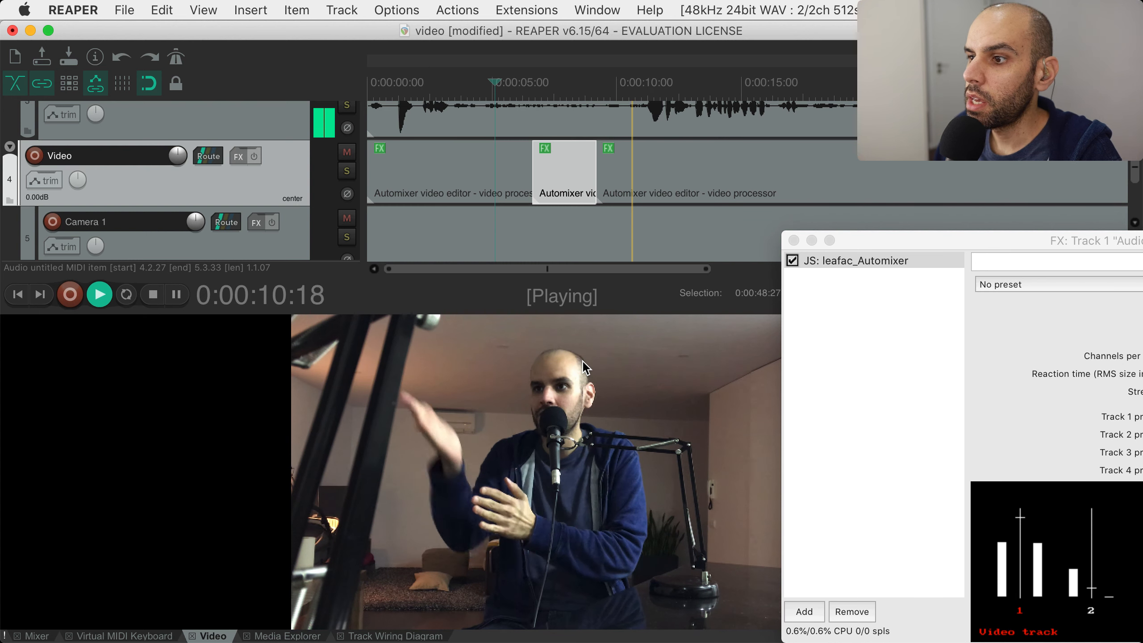
key("space")
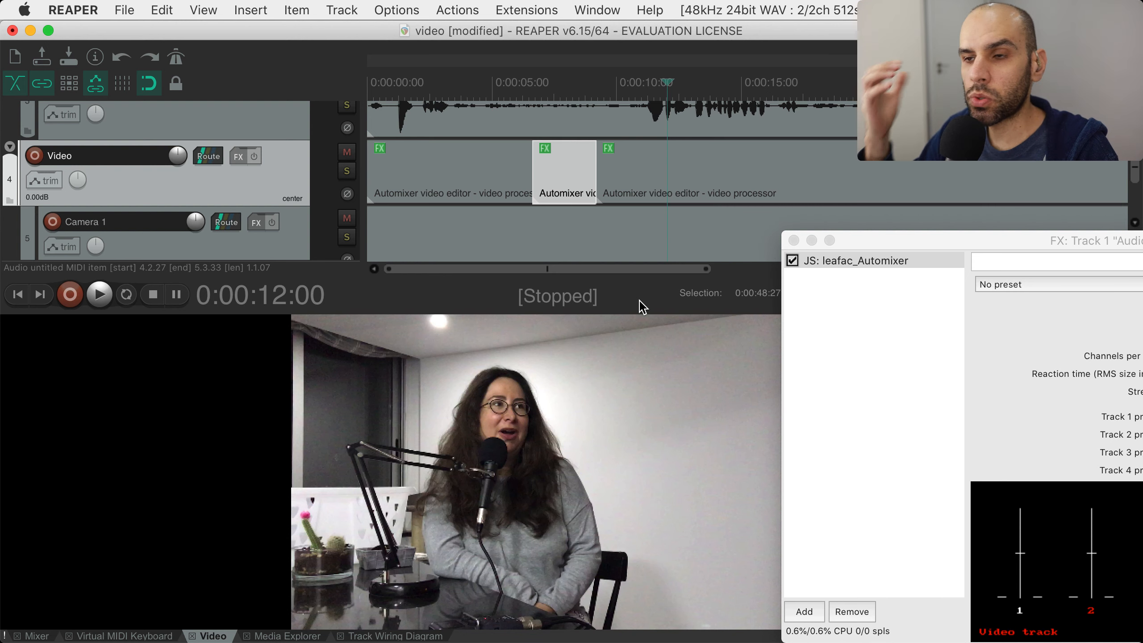
left_click(579, 182)
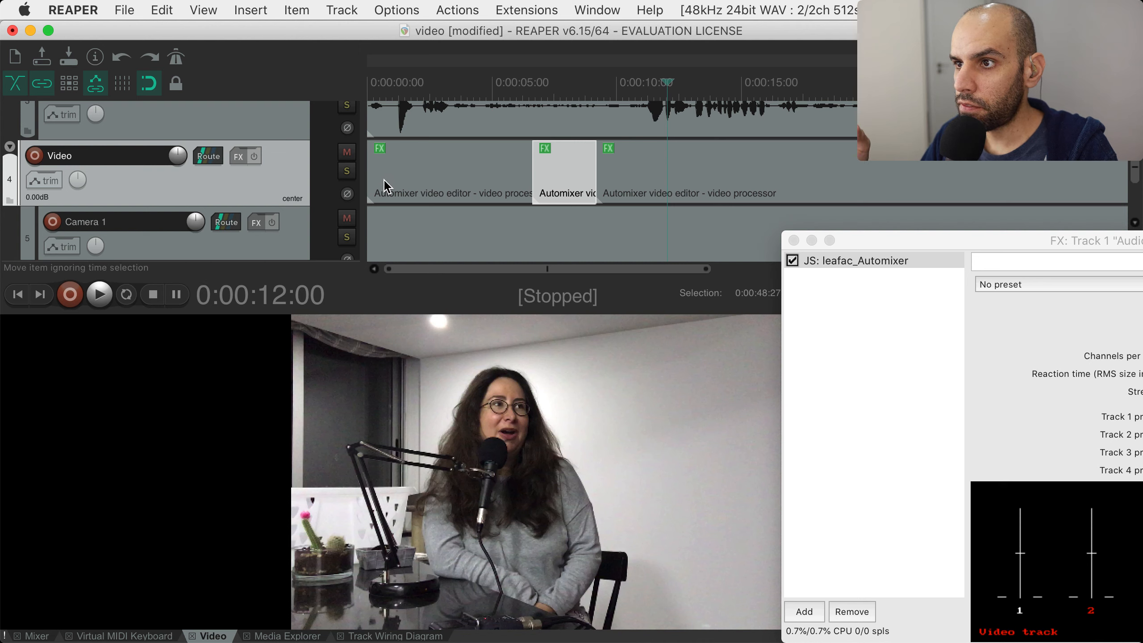
Put the Automixer video editor processor on the Video track itself and delete the items before and after the middle one
left_click(239, 156)
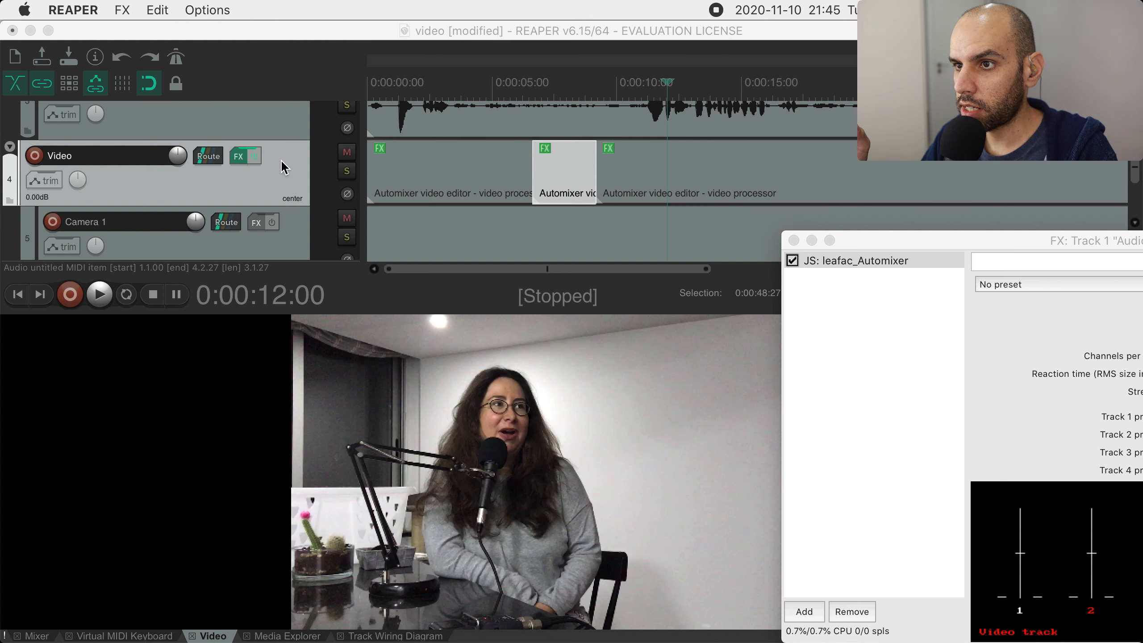
left_click(400, 155)
key("Delete")
left_click(661, 175)
key("Delete")
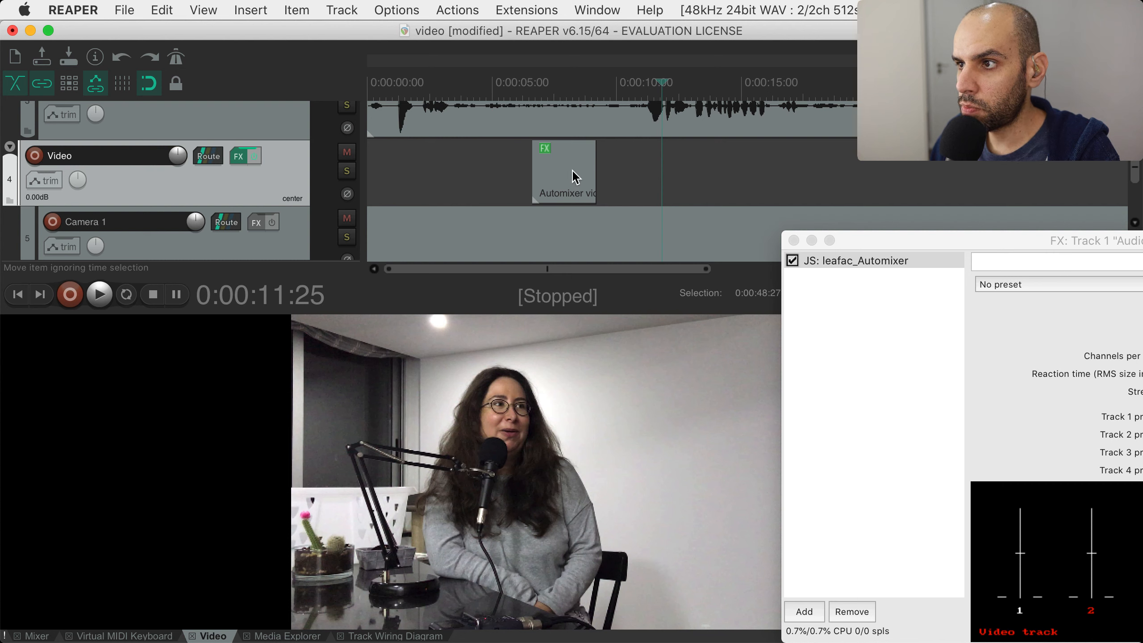
Play the project from just before 5 seconds through the remaining Video item and stop at about 9 seconds
left_click(563, 97)
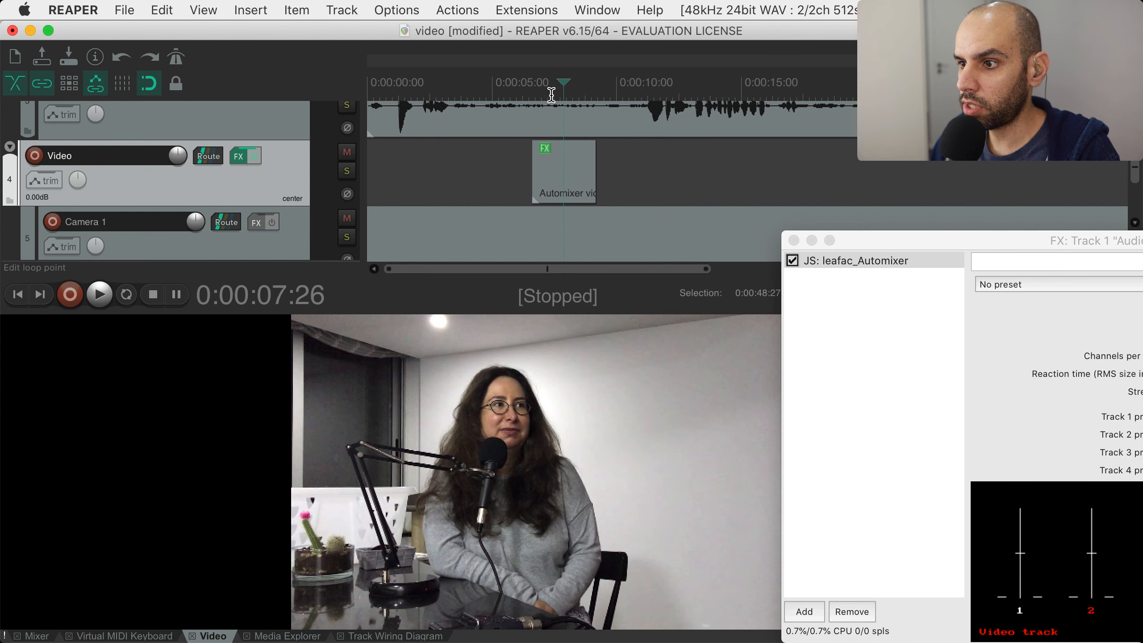
left_click(513, 97)
left_click(485, 95)
key("space")
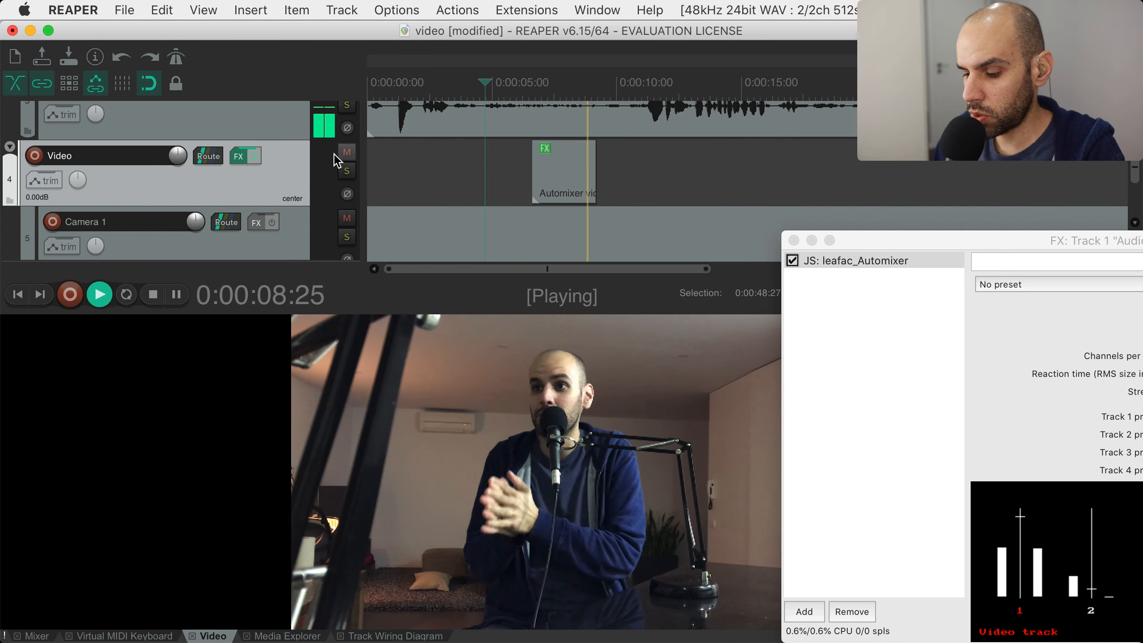
key("space")
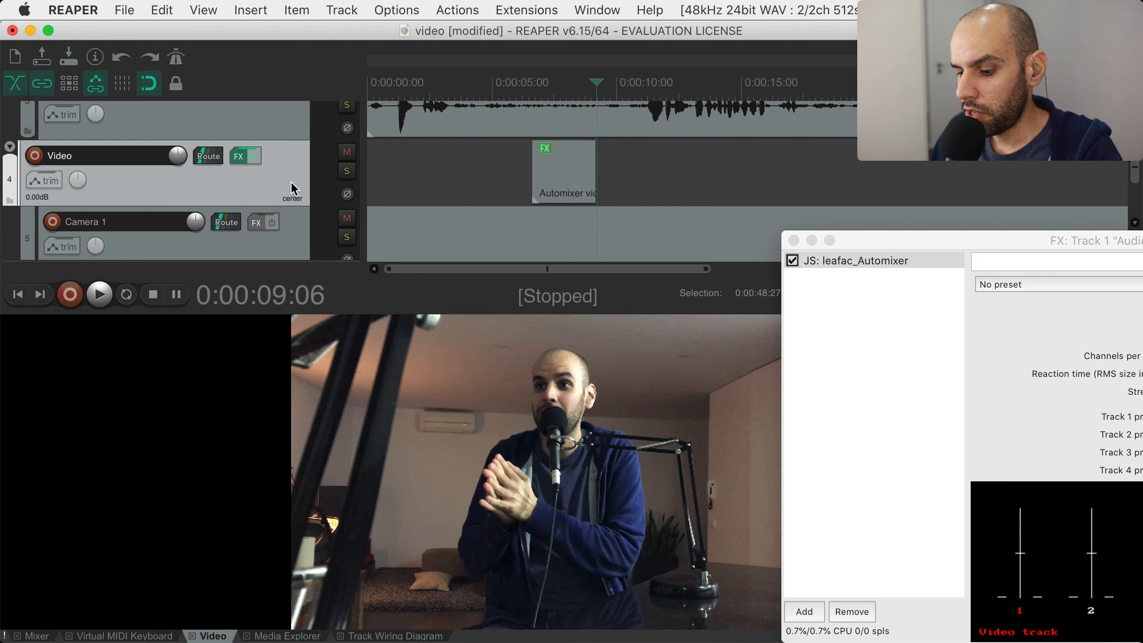
Add a new track directly above the Video track and move the remaining Automixer video editor item onto it
key("super+t")
left_click_drag(277, 235, 278, 136)
left_click_drag(566, 224, 566, 184)
scroll(580, 185, "down", 3)
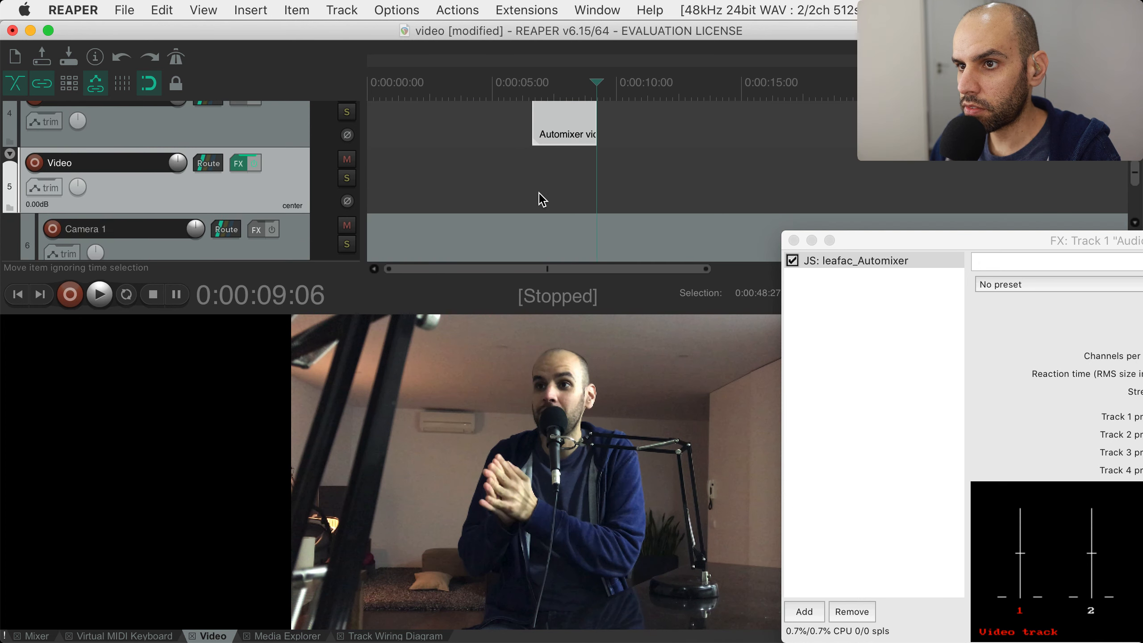
Hide the docked video preview and name the new track "Video editing adjustments"
key("alt+d")
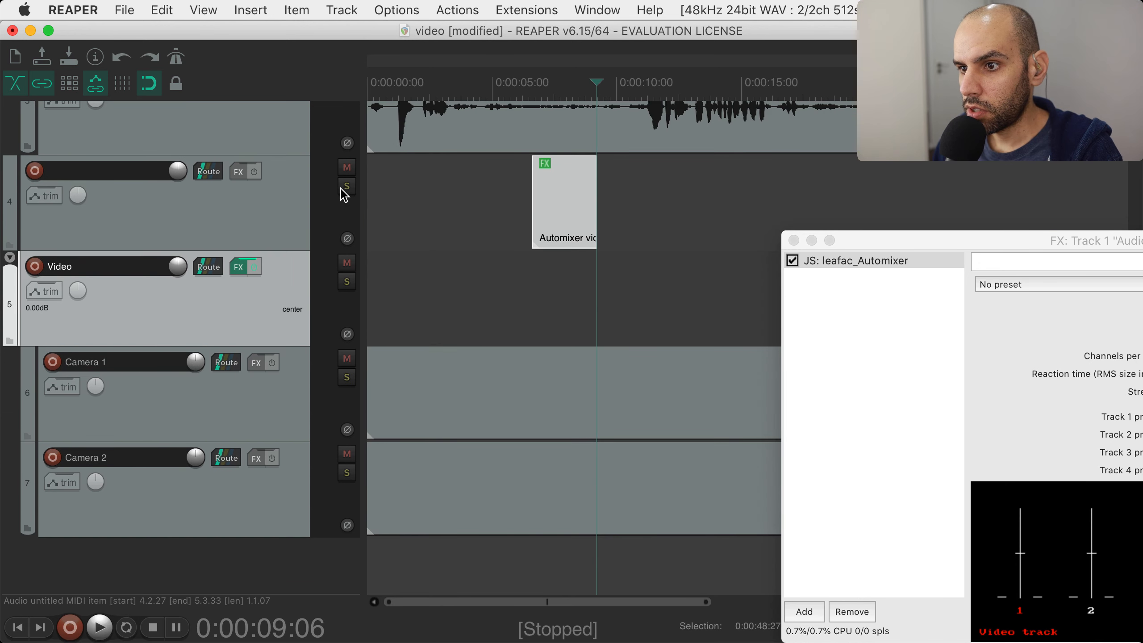
left_click(250, 419)
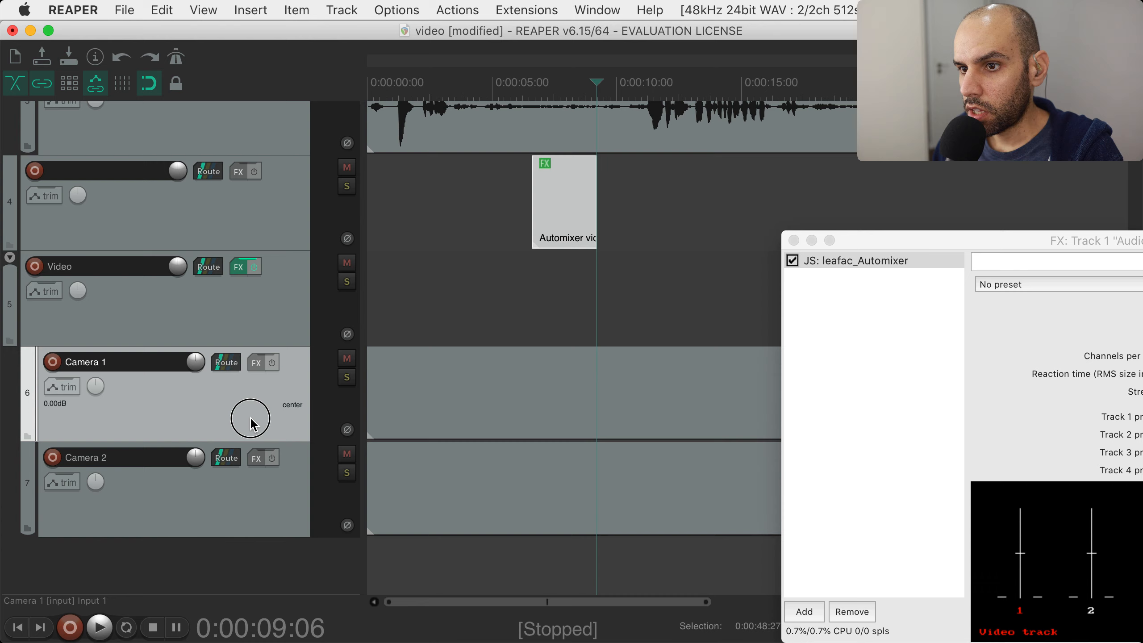
left_click(251, 506, "shift")
left_click(260, 293)
left_click(240, 214)
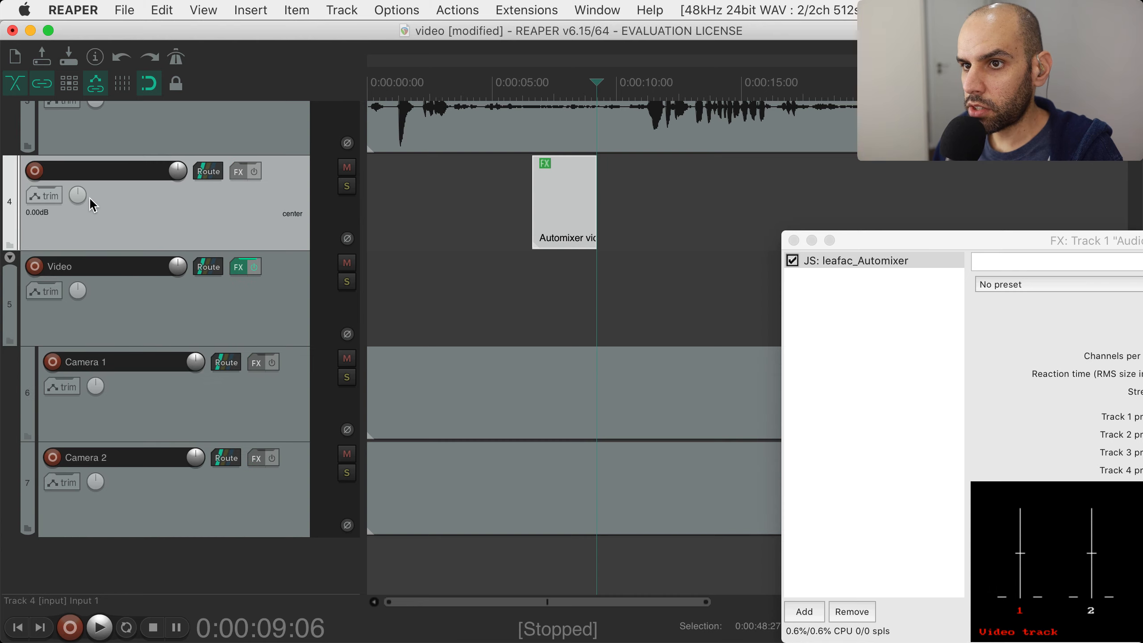
double_click(99, 171)
type("A")
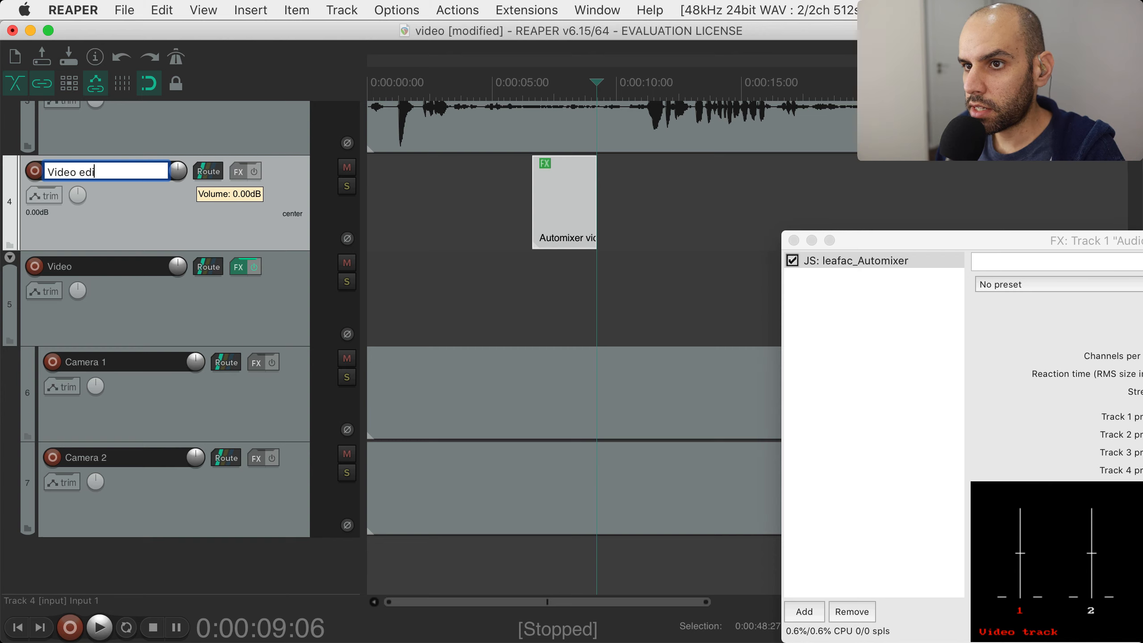
type("ments")
key("Return")
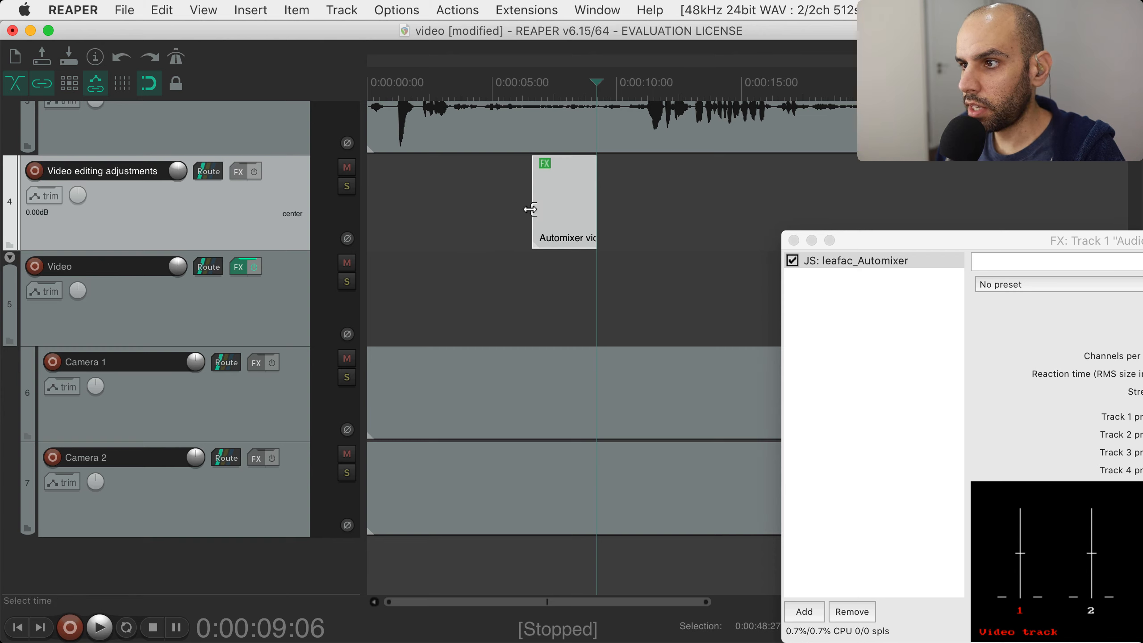
Close the leafac_Automixer window and change the input_track number to 2 in the adjustment item's video processor code
left_click_drag(941, 240, 763, 153)
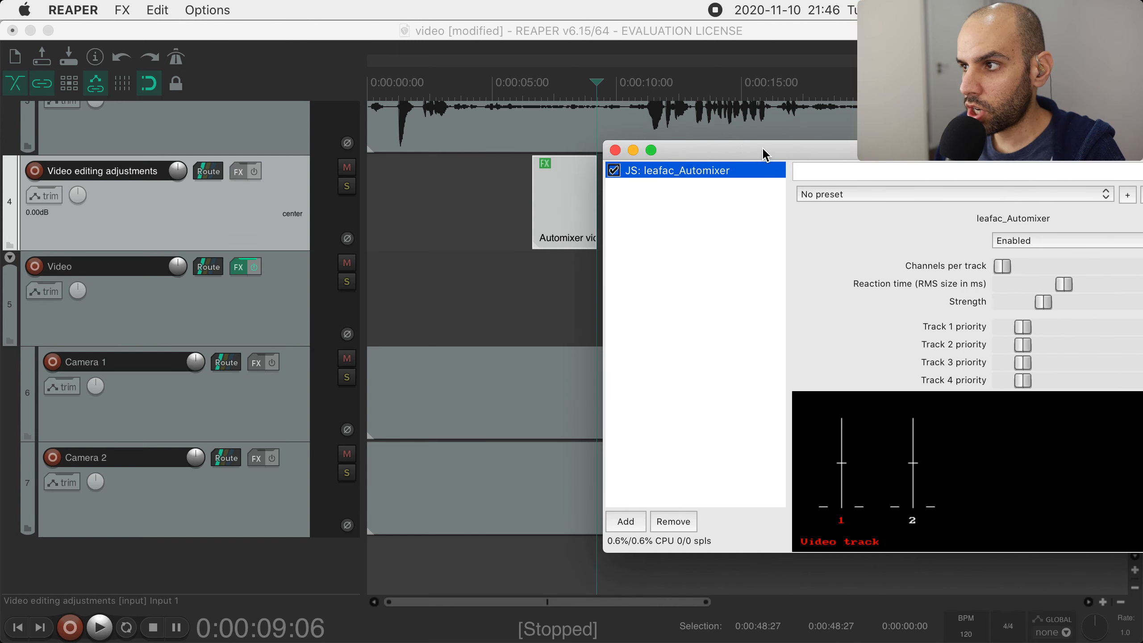
left_click(614, 151)
left_click(545, 163)
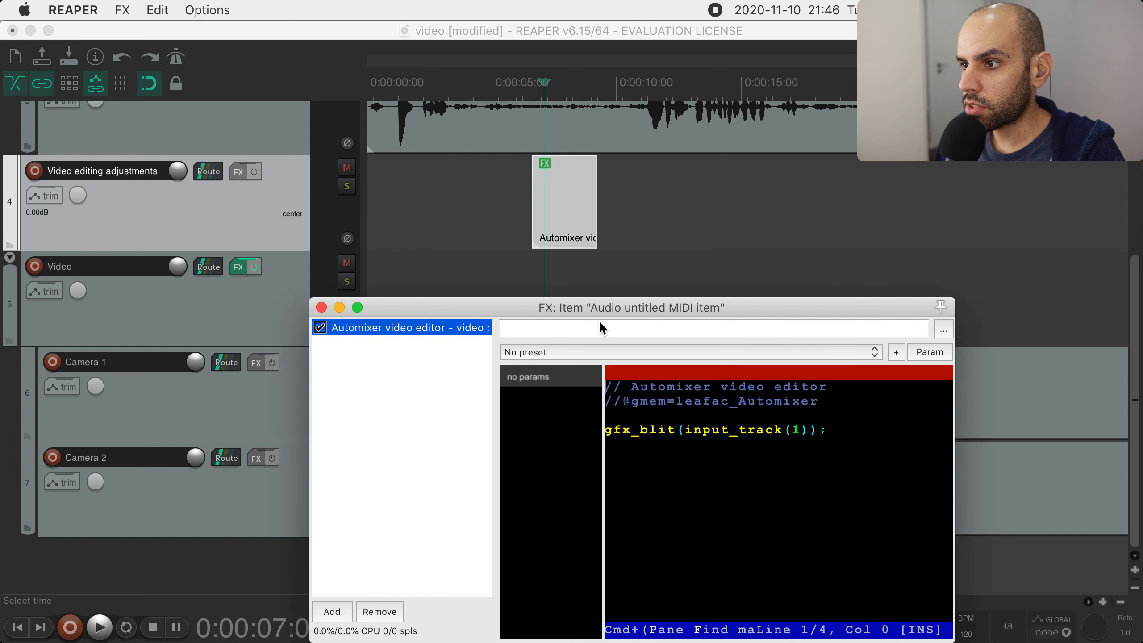
left_click_drag(602, 308, 932, 215)
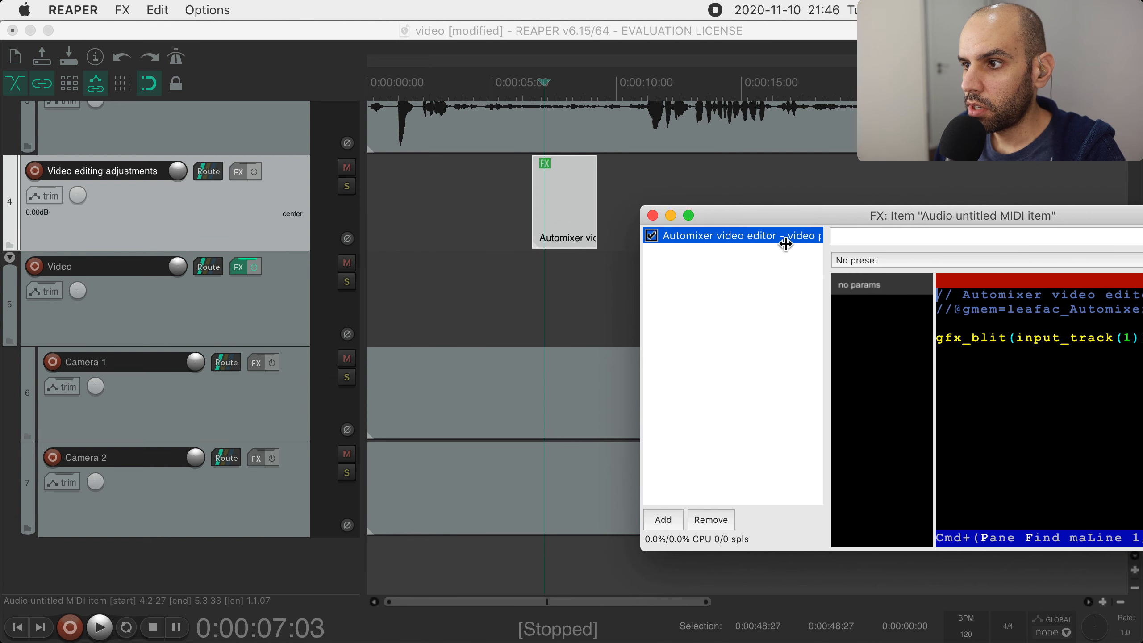
left_click(1132, 337)
double_click(1131, 339)
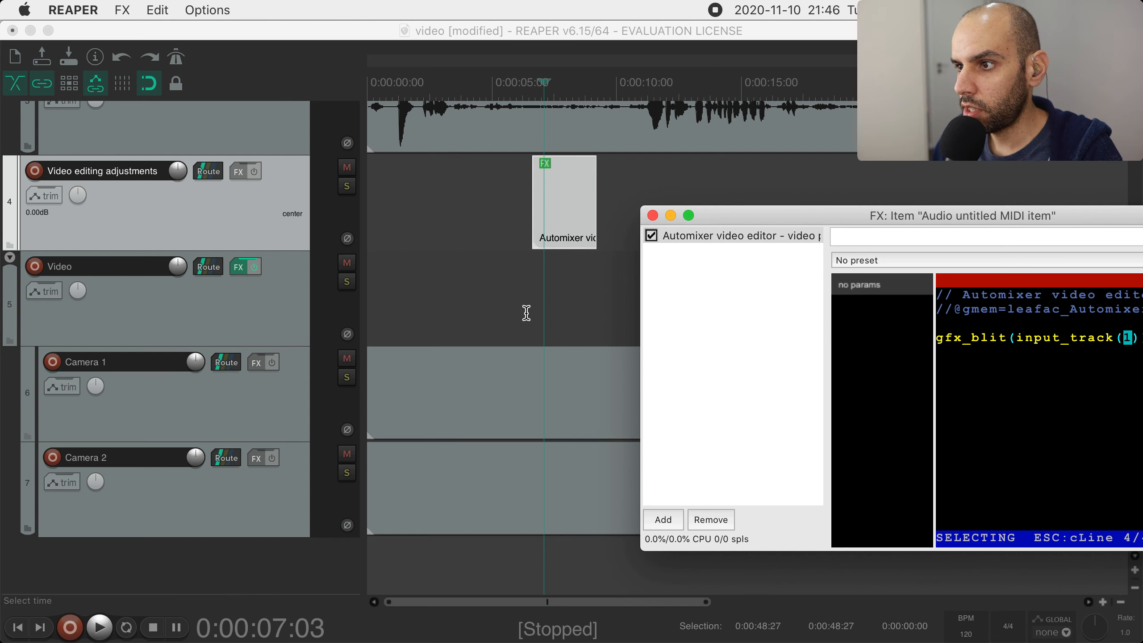
left_click(166, 394)
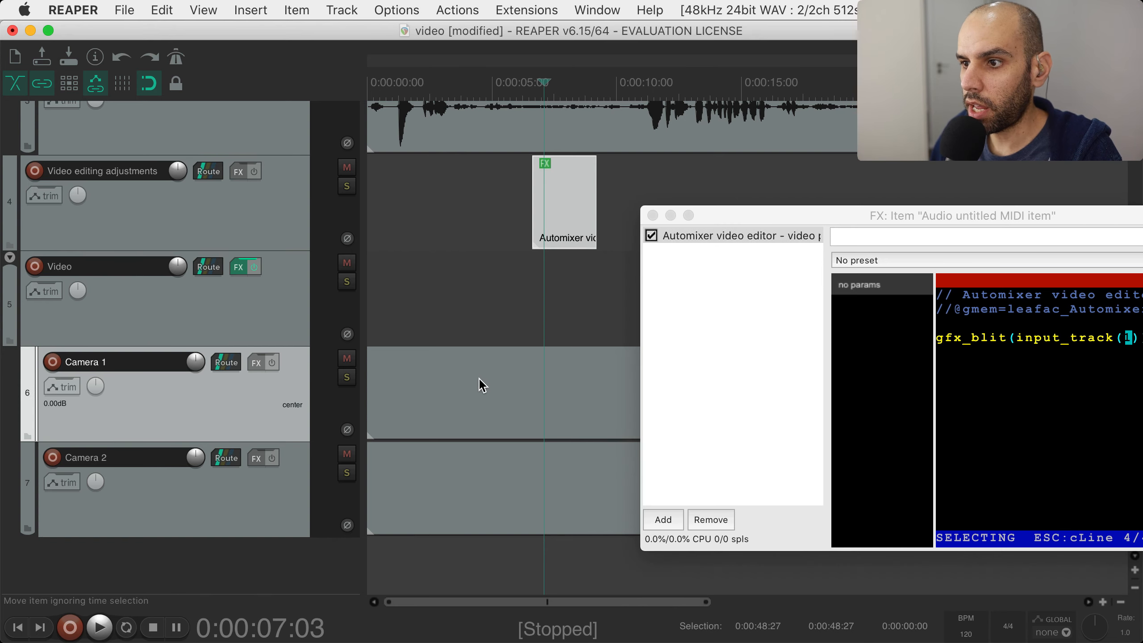
left_click(1131, 335)
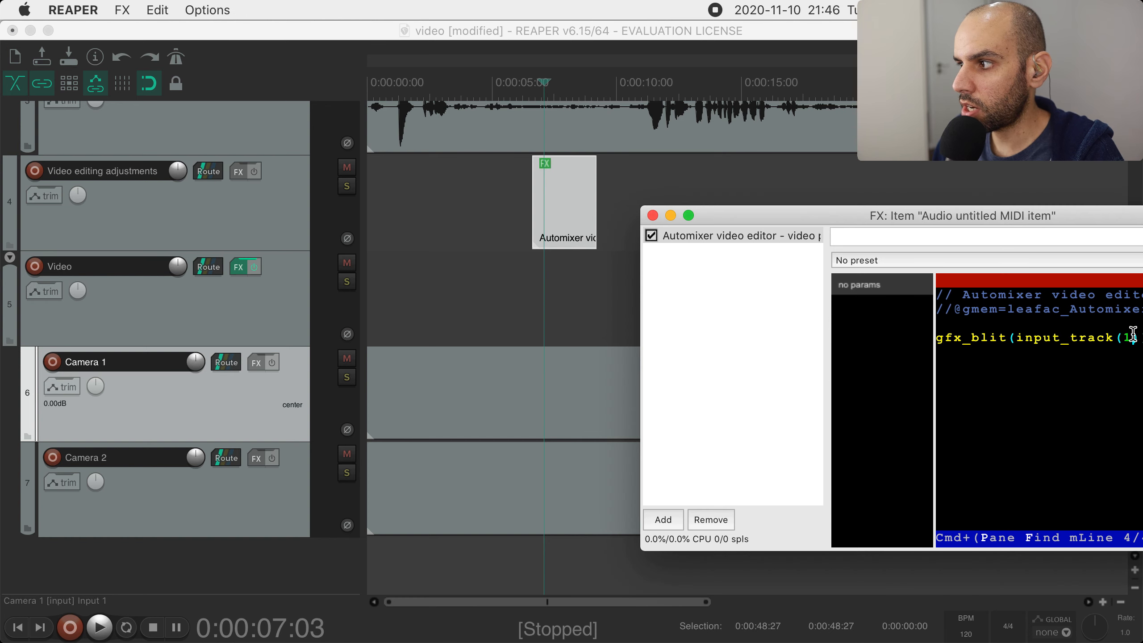
Save the project and show the docked video preview again
left_click(540, 80)
key("super+s")
key("alt+d")
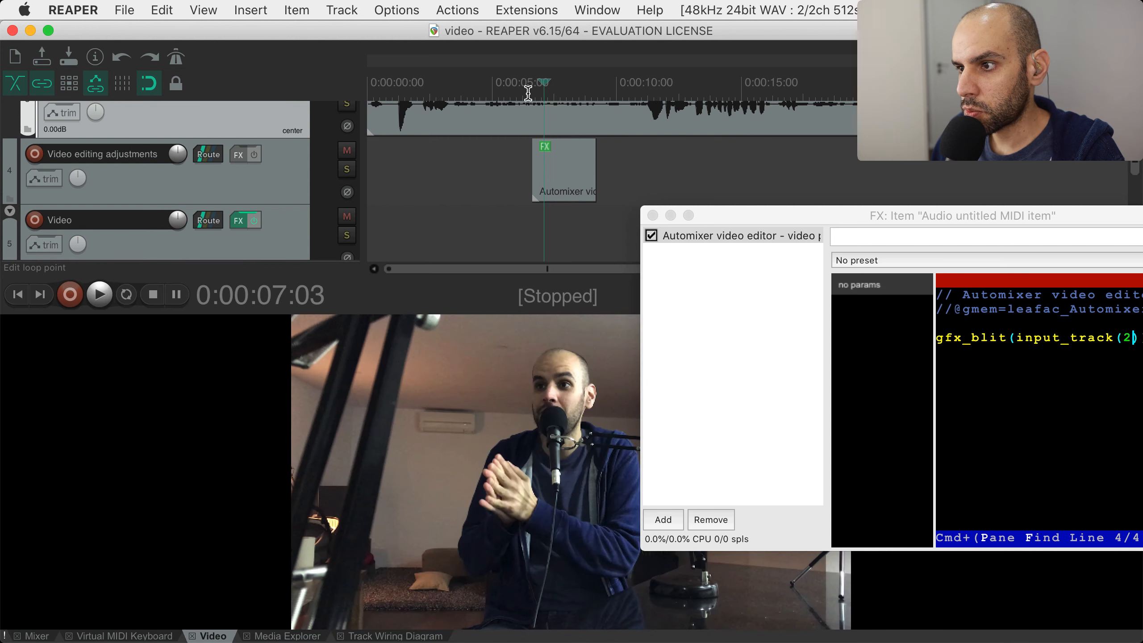
Play the project from 0:00:05:18 through the adjustment item
double_click(507, 89)
left_click(507, 89)
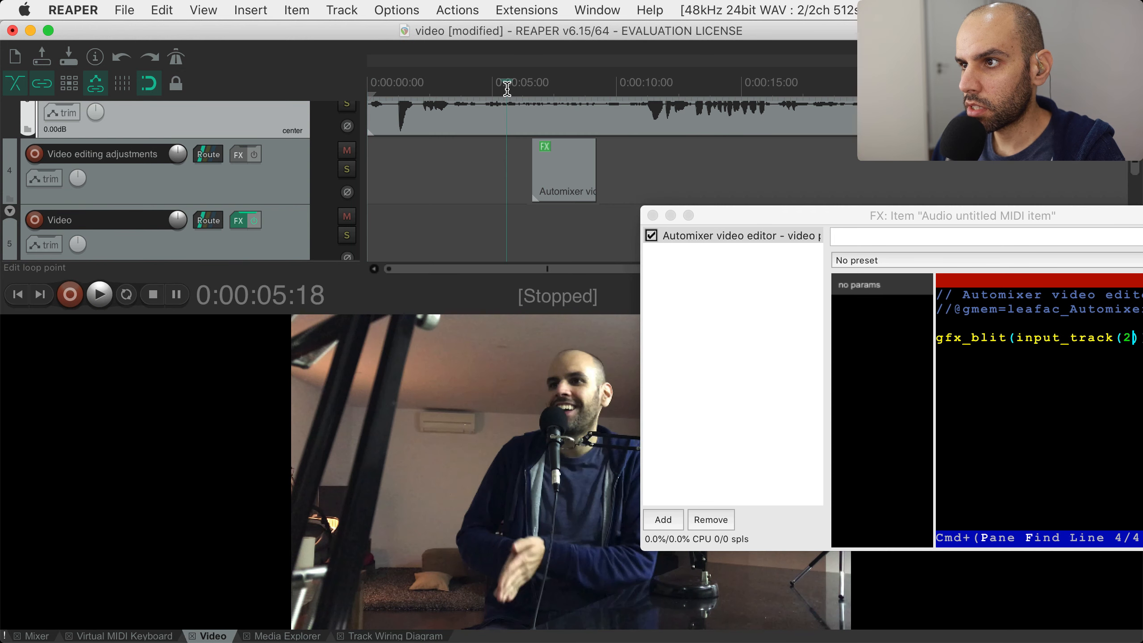
key("space")
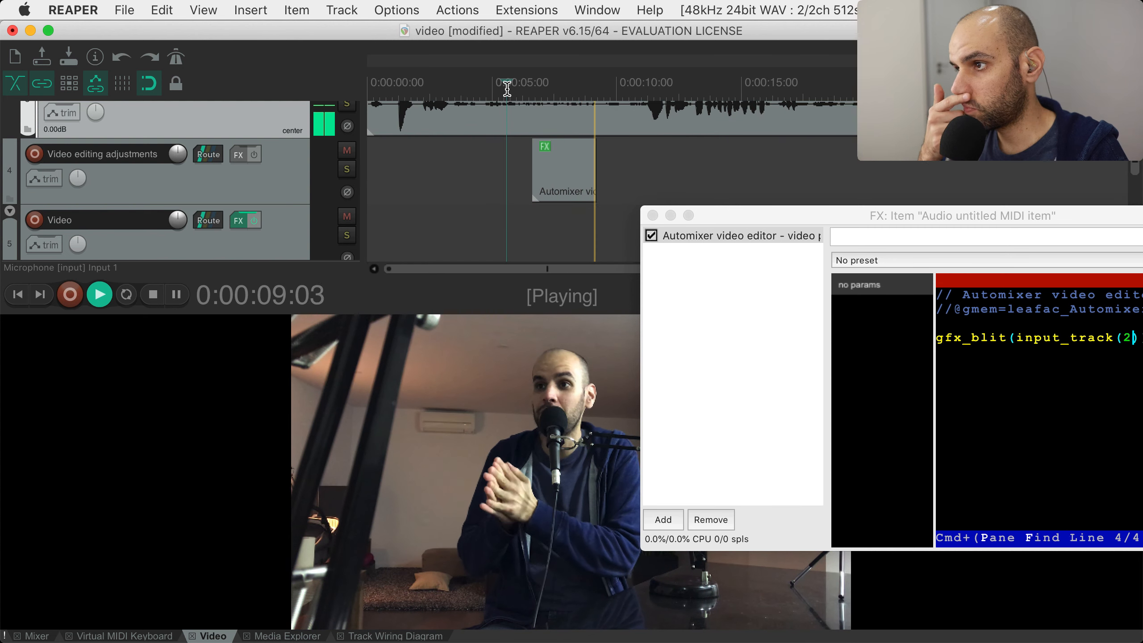
Apply the edited code in the adjustment item's video processor during playback
left_click(999, 376)
key("super+s")
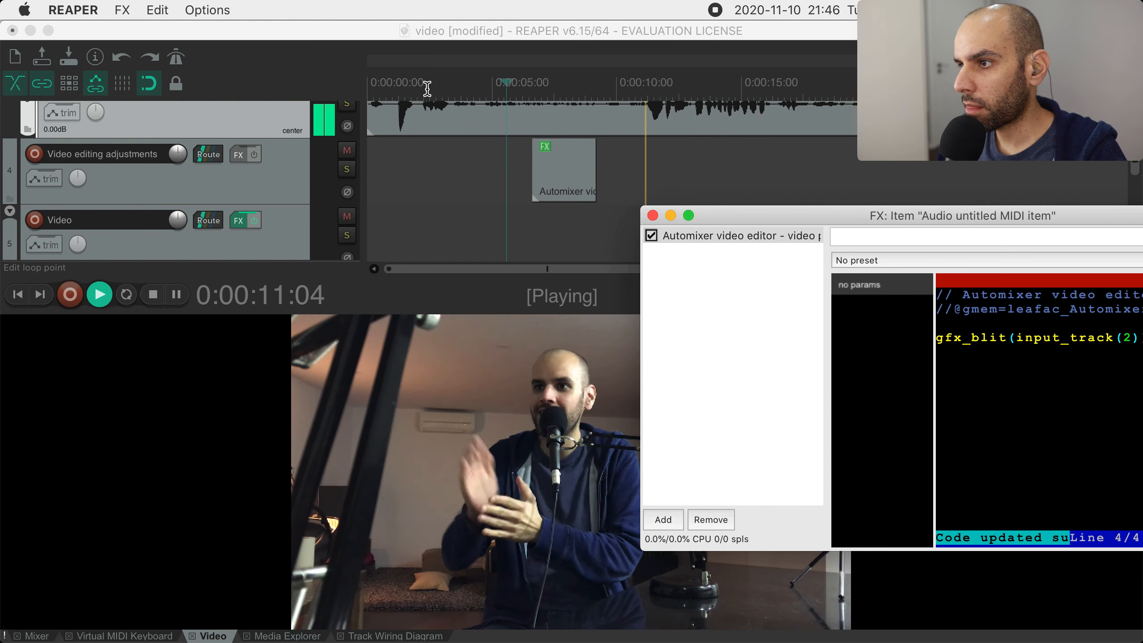
Replay the section around the adjustment item, closing its video processor window, and stop playback at about 0:00:04
left_click(513, 89)
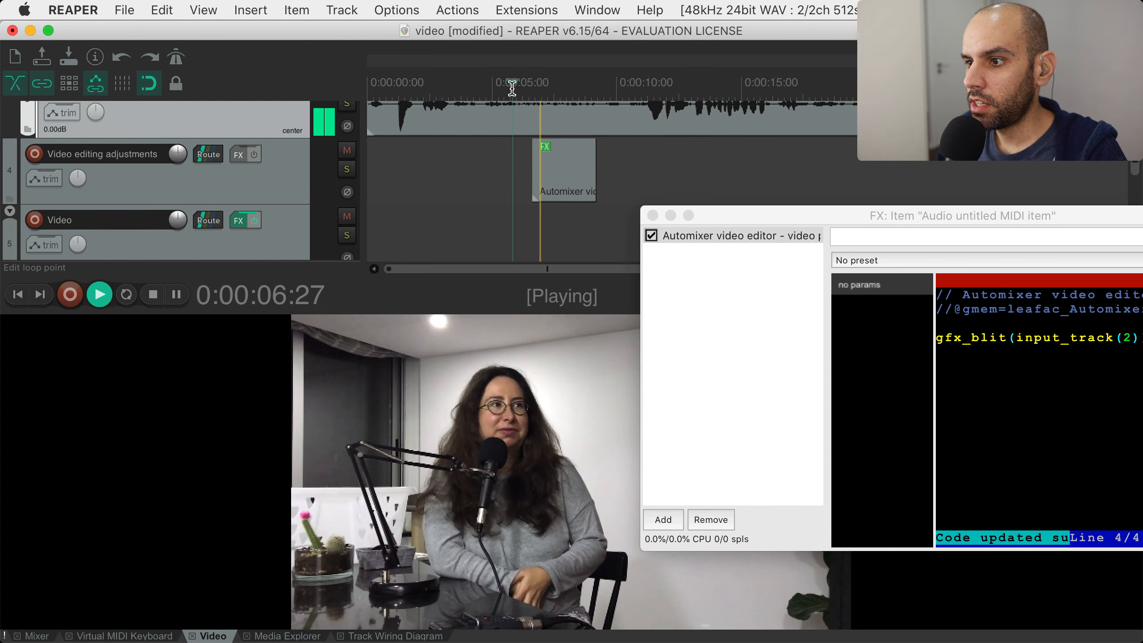
left_click(493, 86)
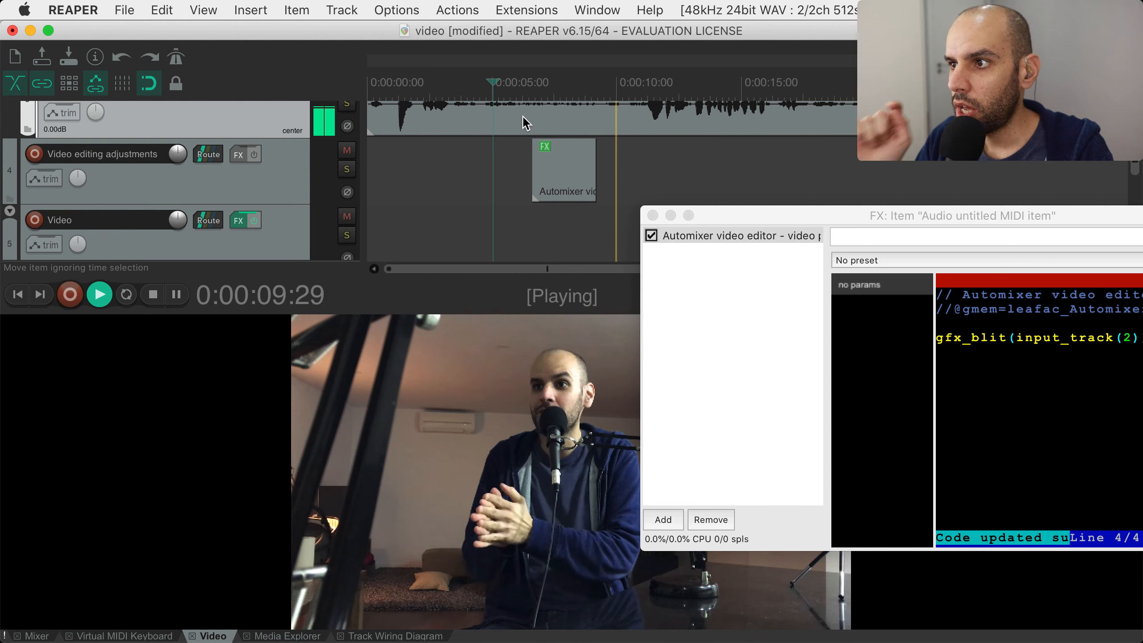
left_click(652, 216)
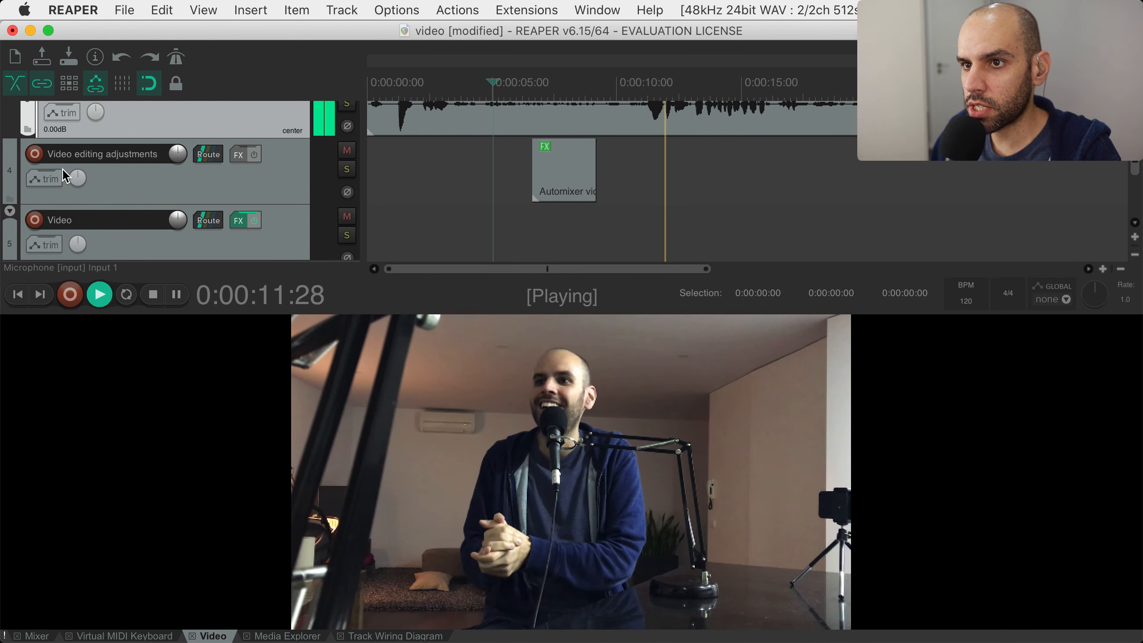
left_click(468, 232)
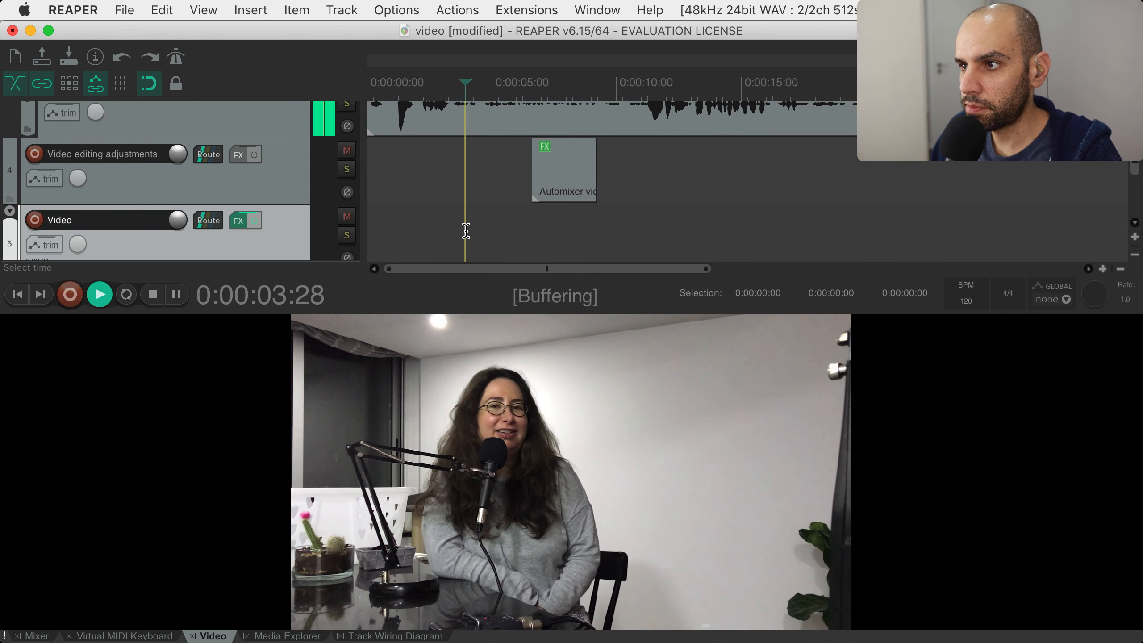
key("space")
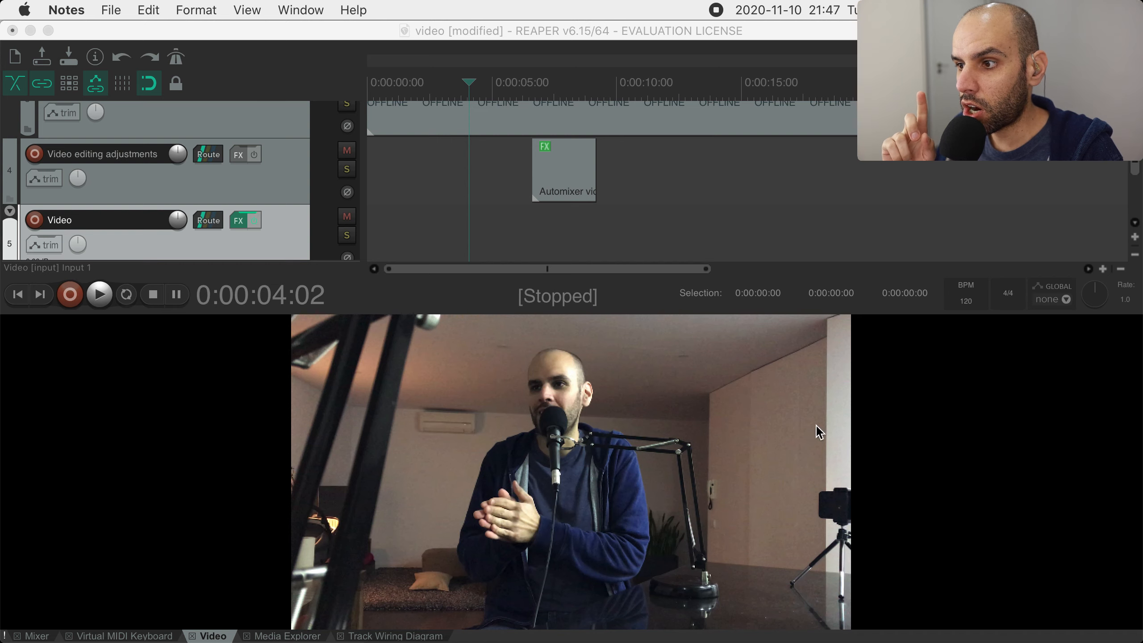
Hide the docked video preview and open the Audio folder track's leafac_Automixer window
left_click(904, 394)
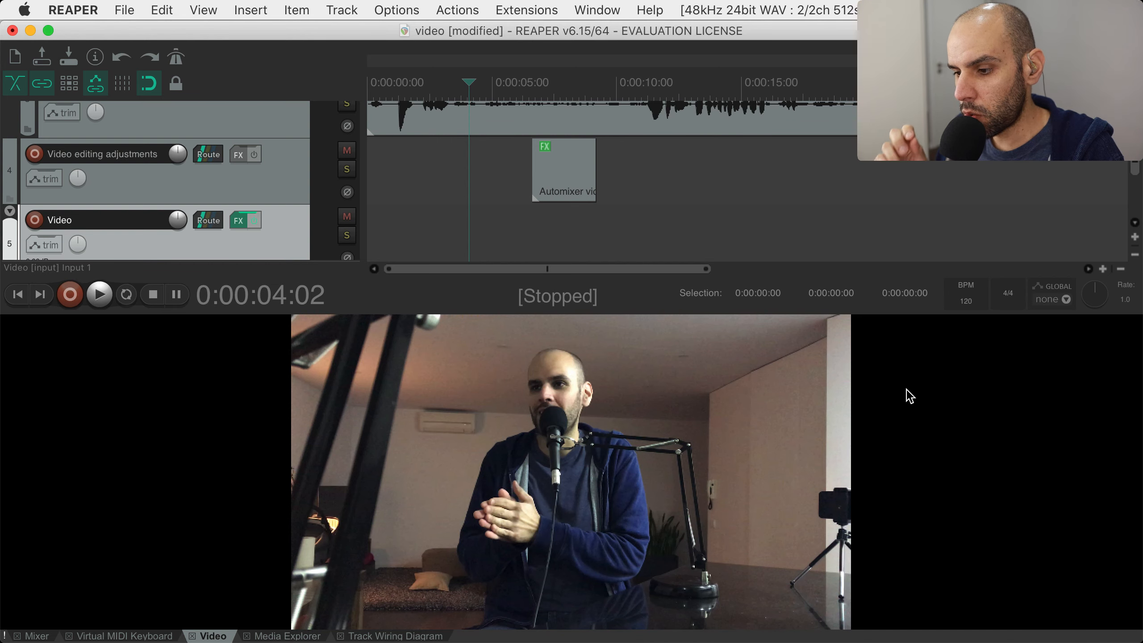
key("alt+d")
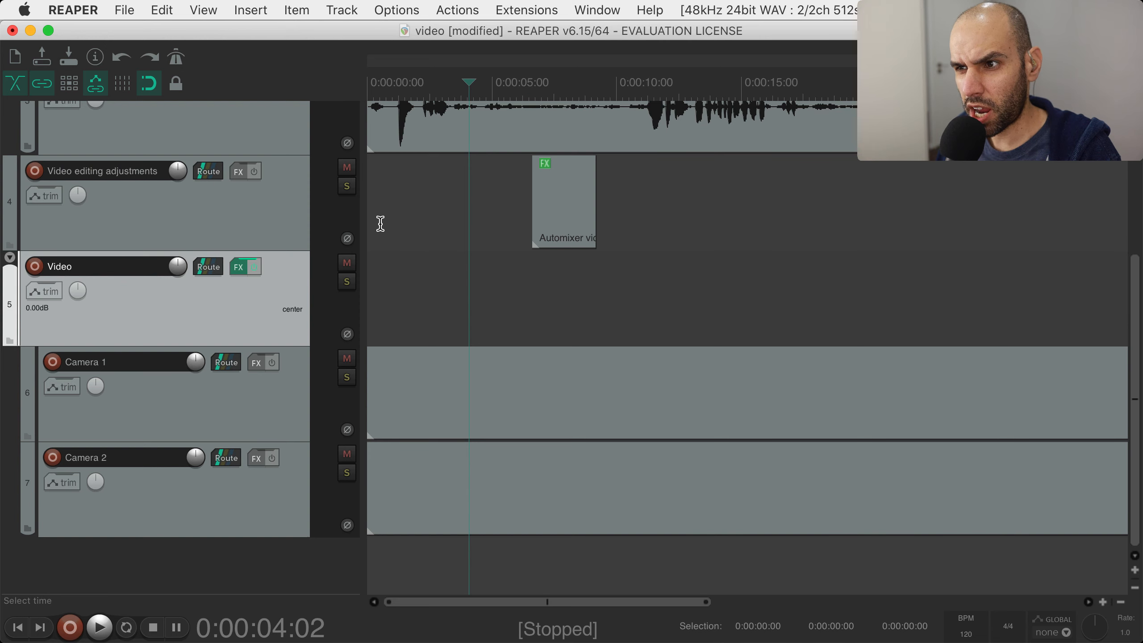
scroll(380, 223, "up", 5)
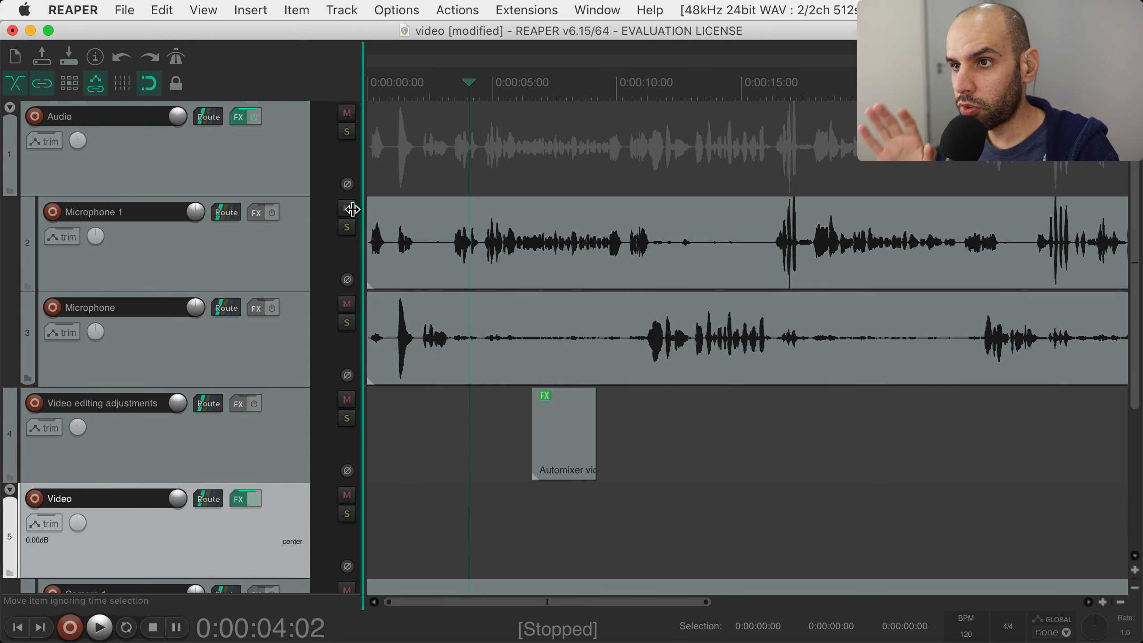
left_click(239, 119)
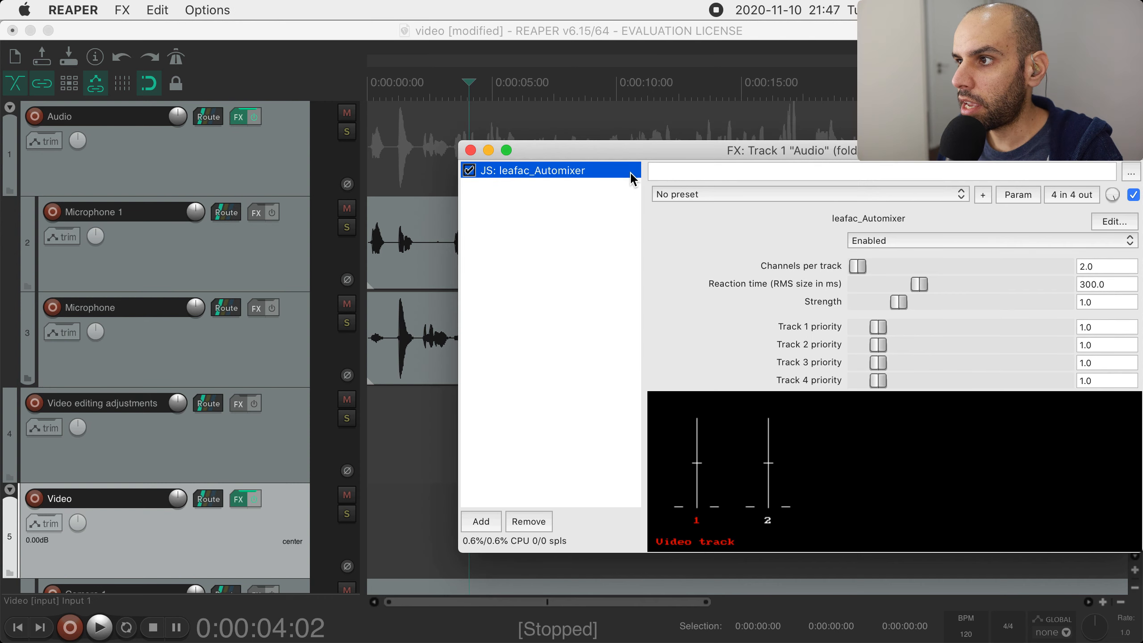
left_click_drag(628, 157, 385, 187)
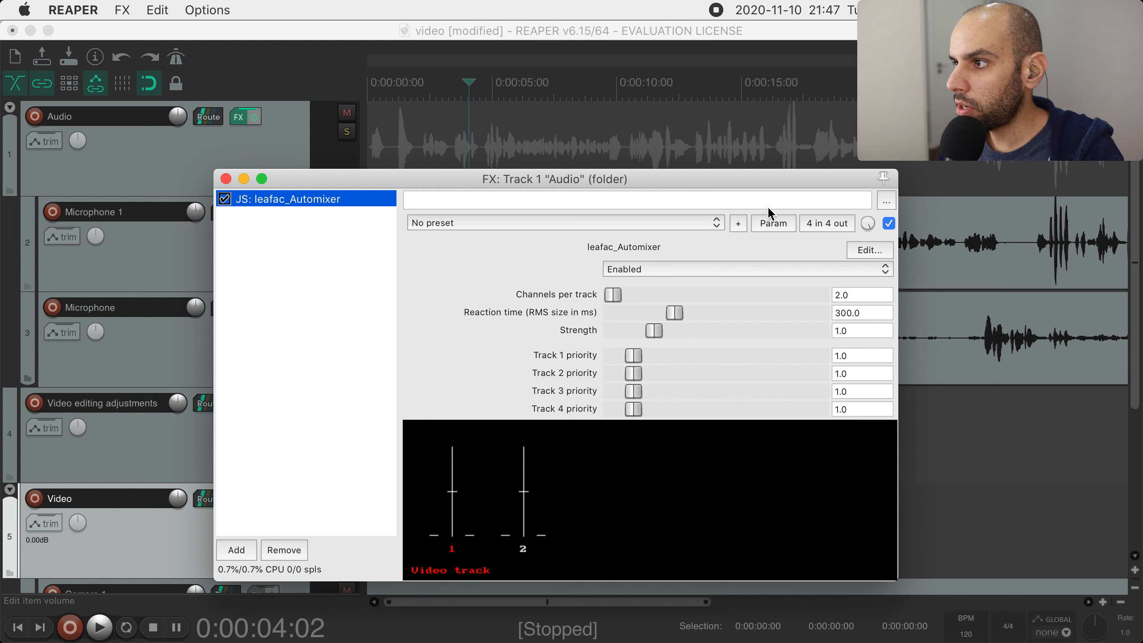
Show the Track gain maximum difference (dB) and Track gain maximum reaction time (ms) parameters in the Audio track's controls, then close the effect window
left_click(778, 227)
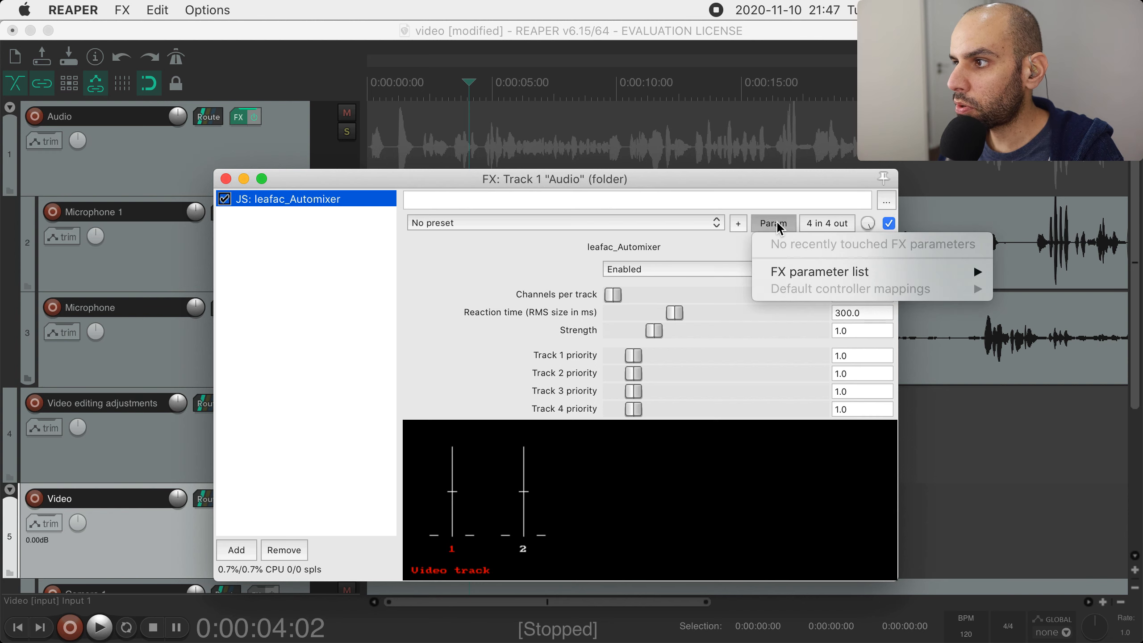
mouse_move(792, 273)
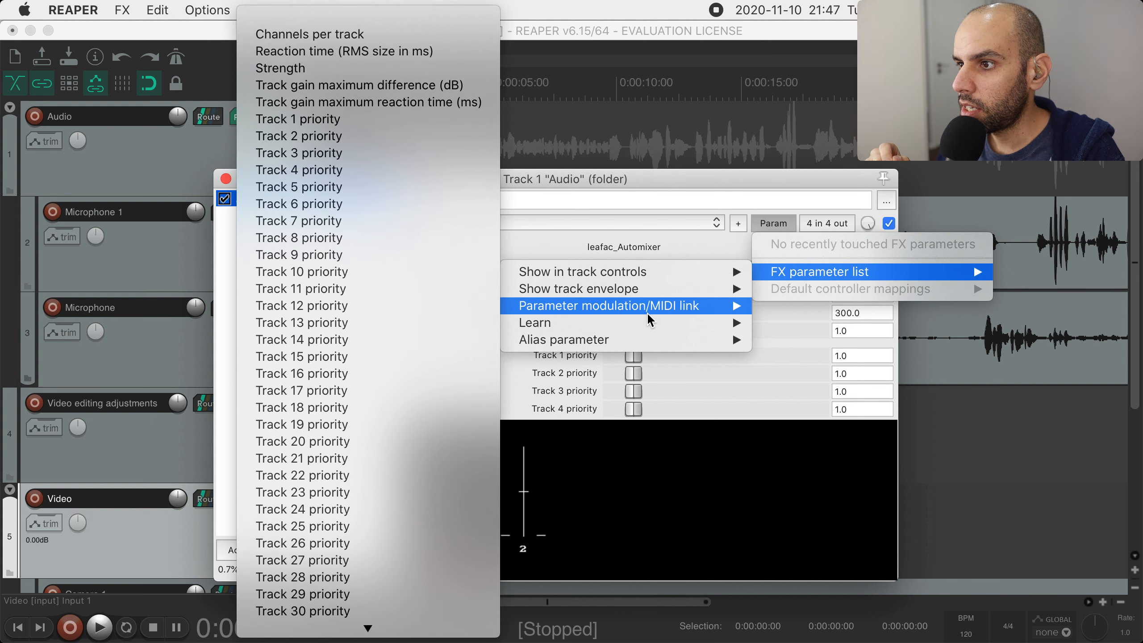
mouse_move(615, 291)
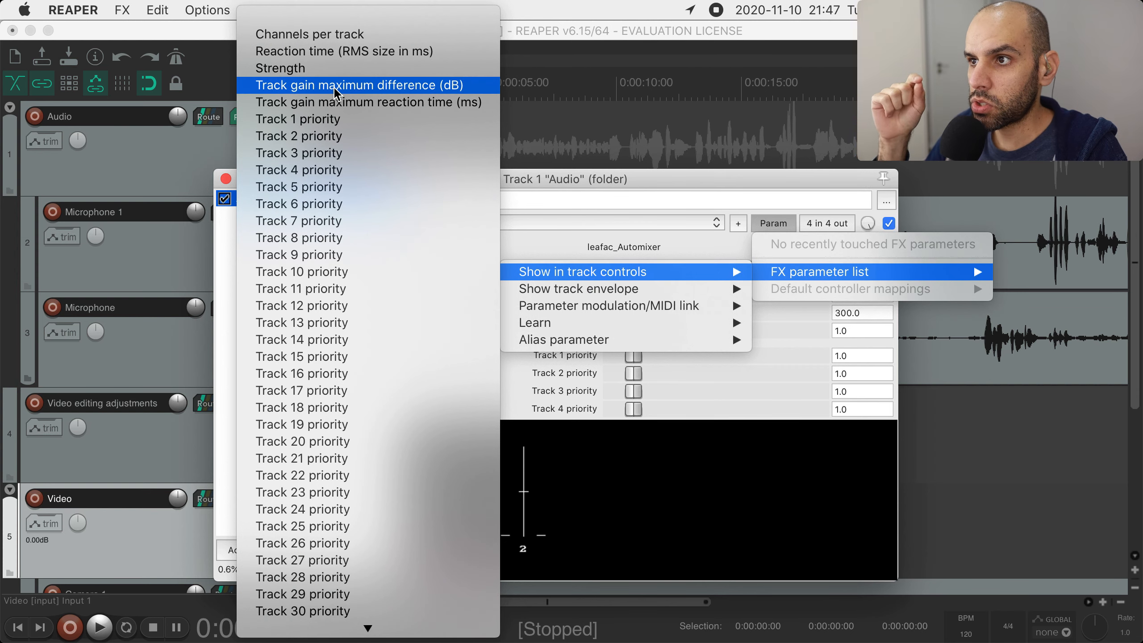
left_click(366, 85)
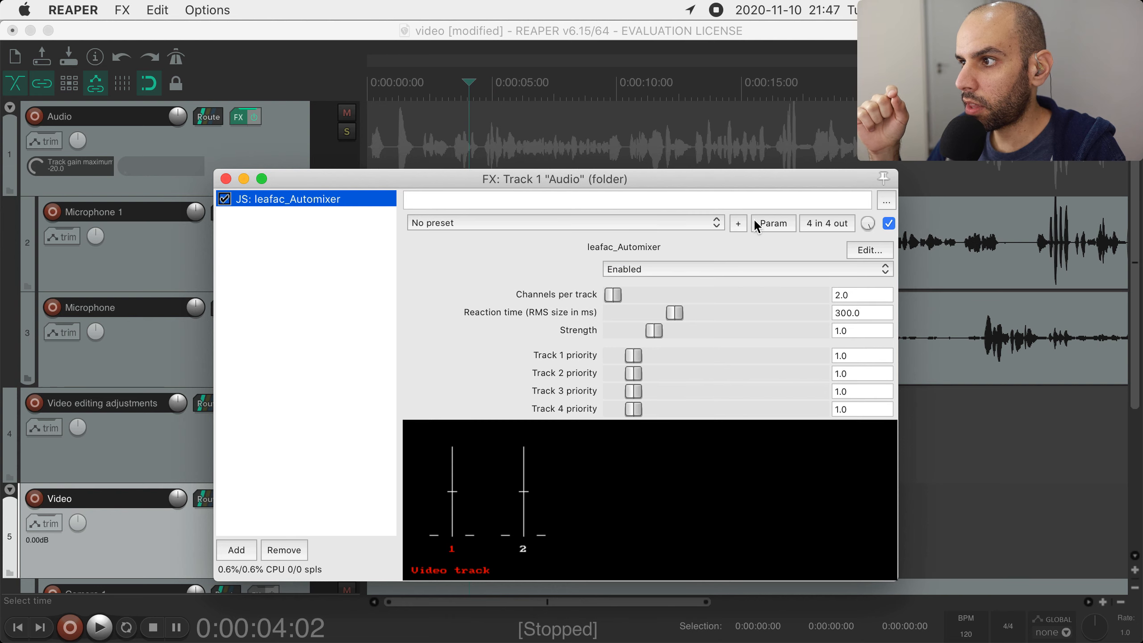
left_click(763, 223)
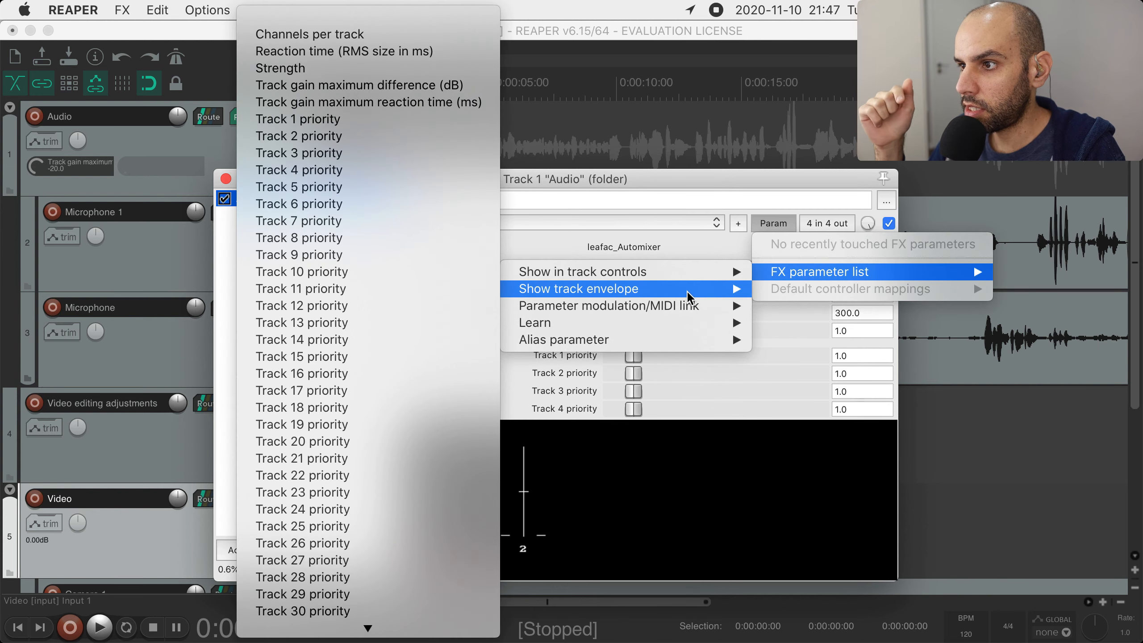
mouse_move(670, 272)
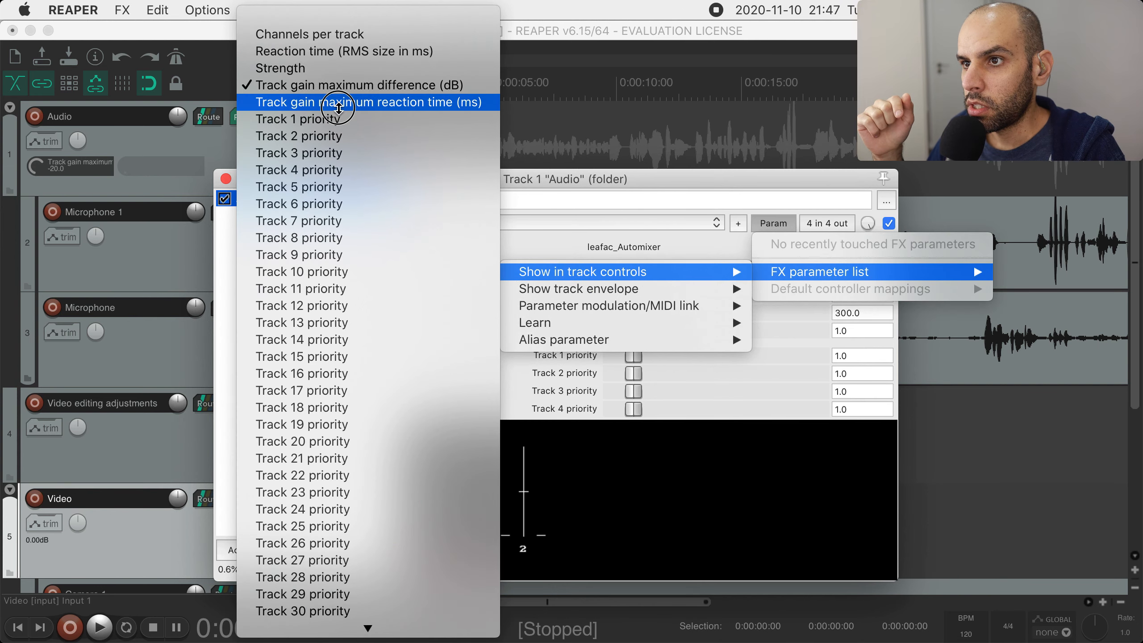
left_click(333, 102)
left_click(226, 179)
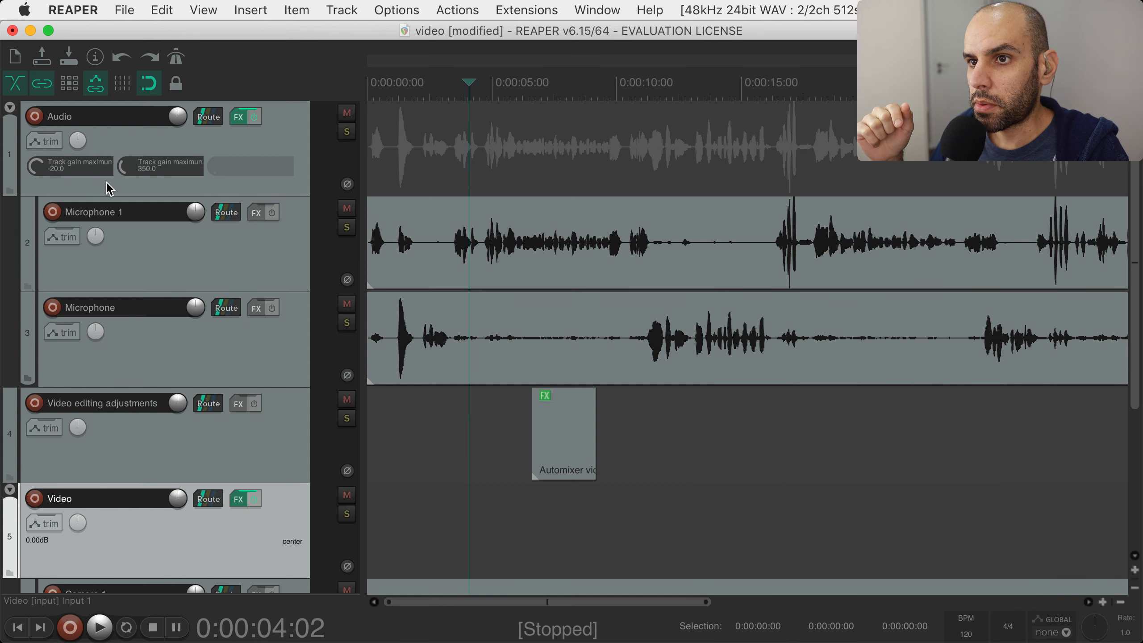
Reopen the Audio track's leafac_Automixer window and move it clear of the opening waveforms of both microphone tracks
mouse_move(66, 180)
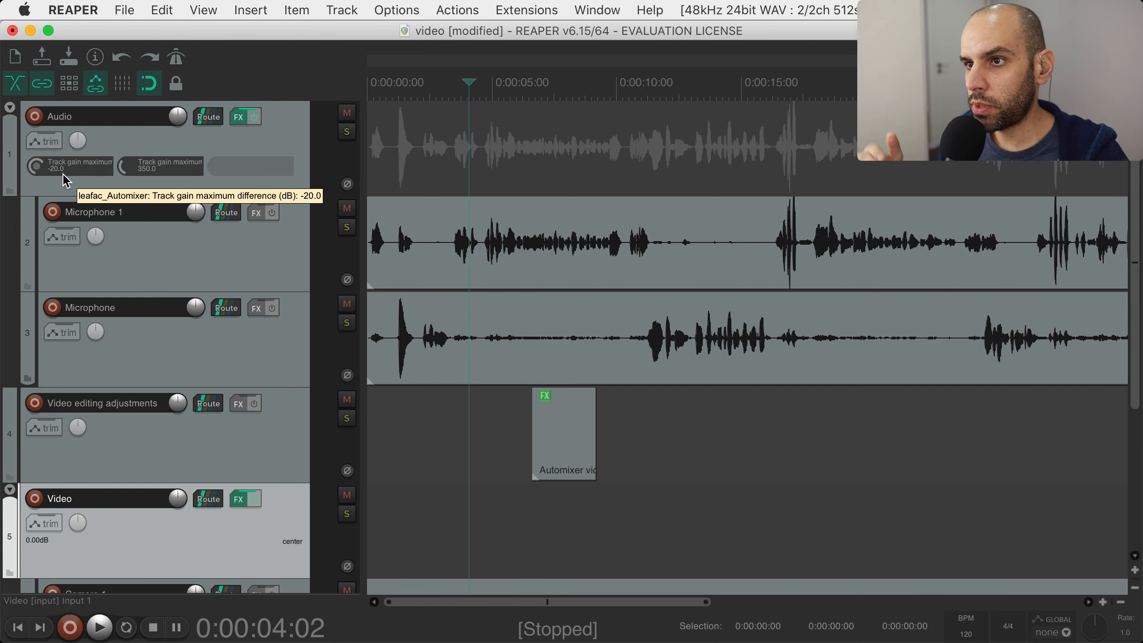
left_click(239, 118)
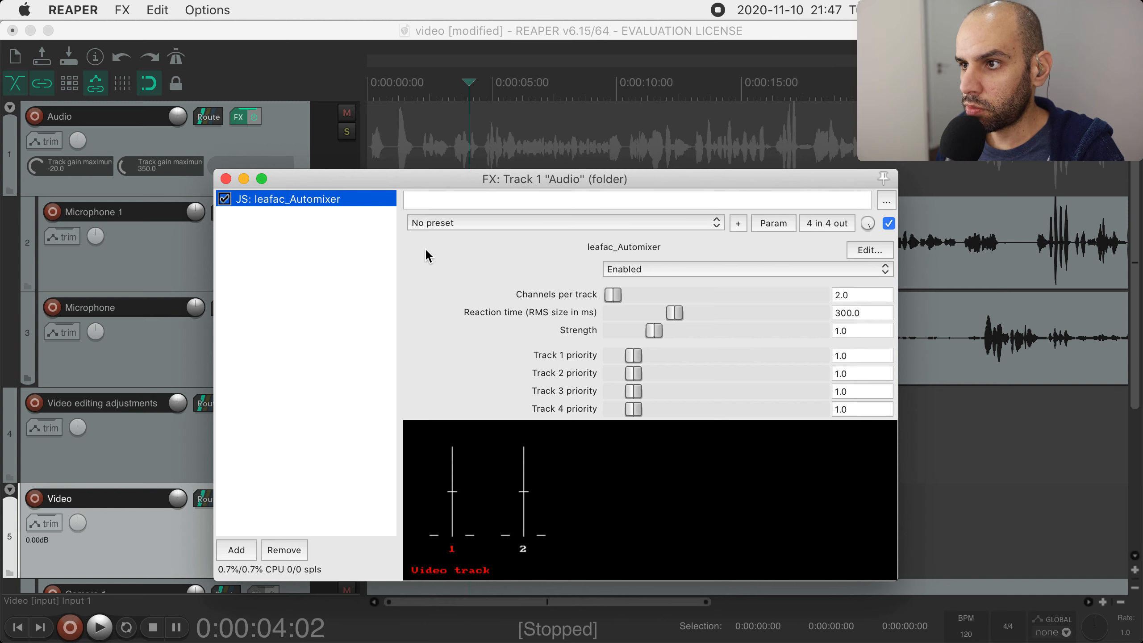
left_click_drag(431, 182, 547, 214)
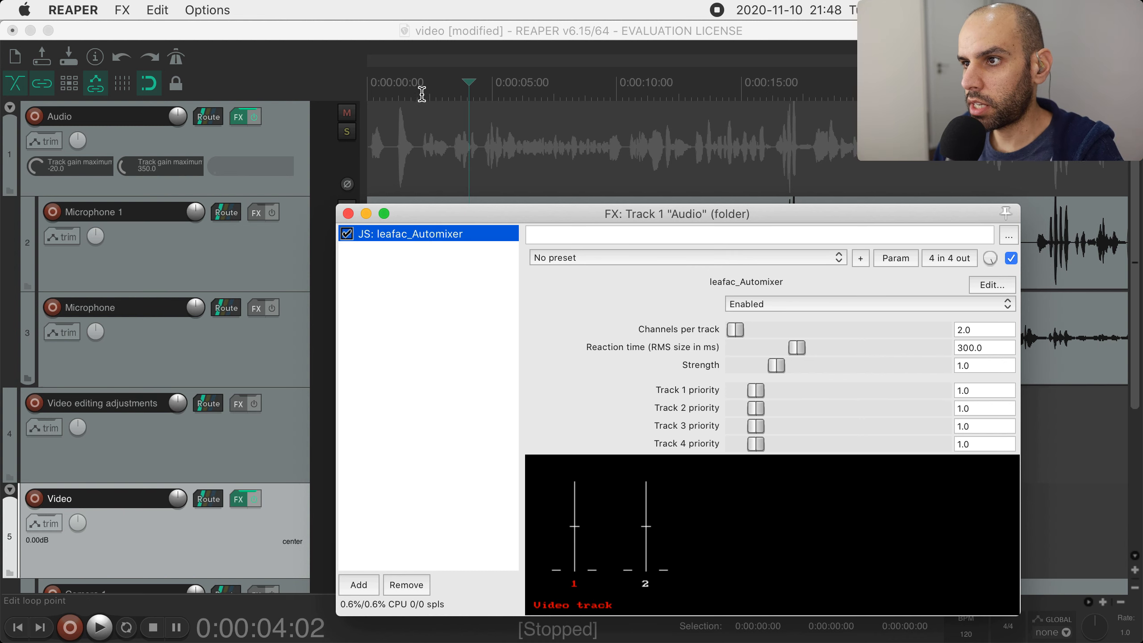
left_click(448, 90)
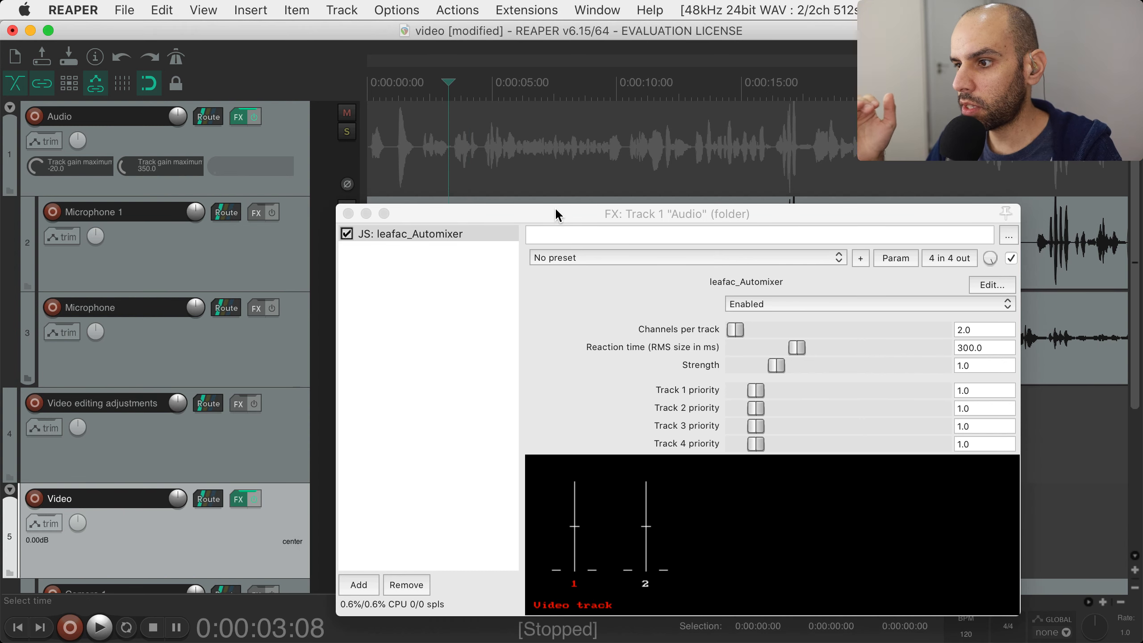
left_click_drag(555, 215, 752, 238)
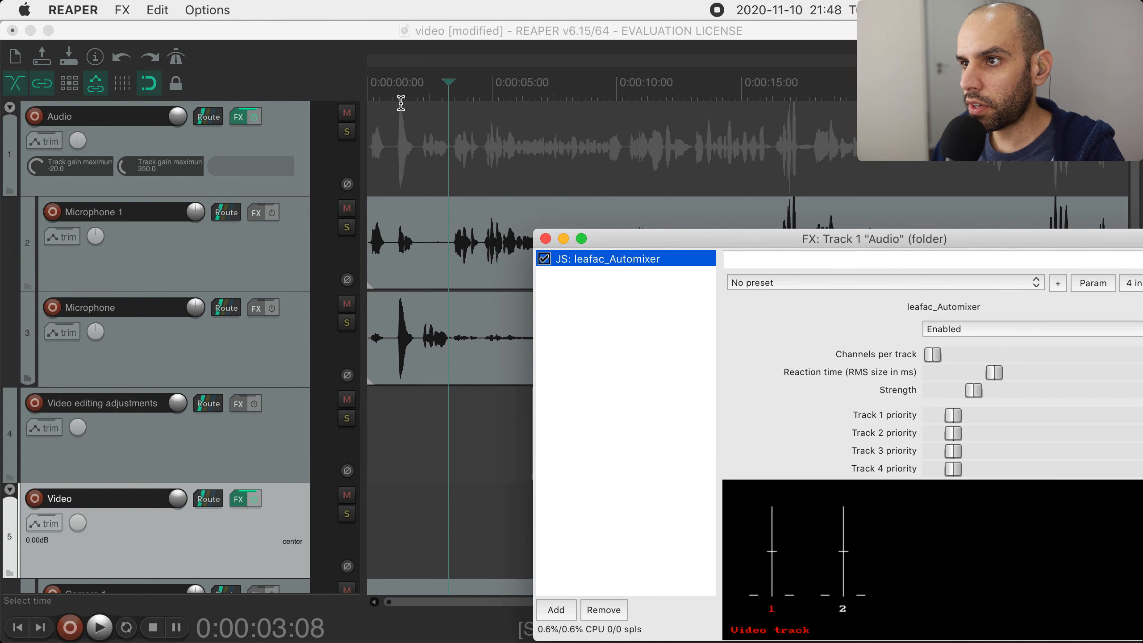
Play the loud peak between about 0:00:01 and 0:00:02 three times to examine how the Automixer meters react
left_click(378, 87)
key("space")
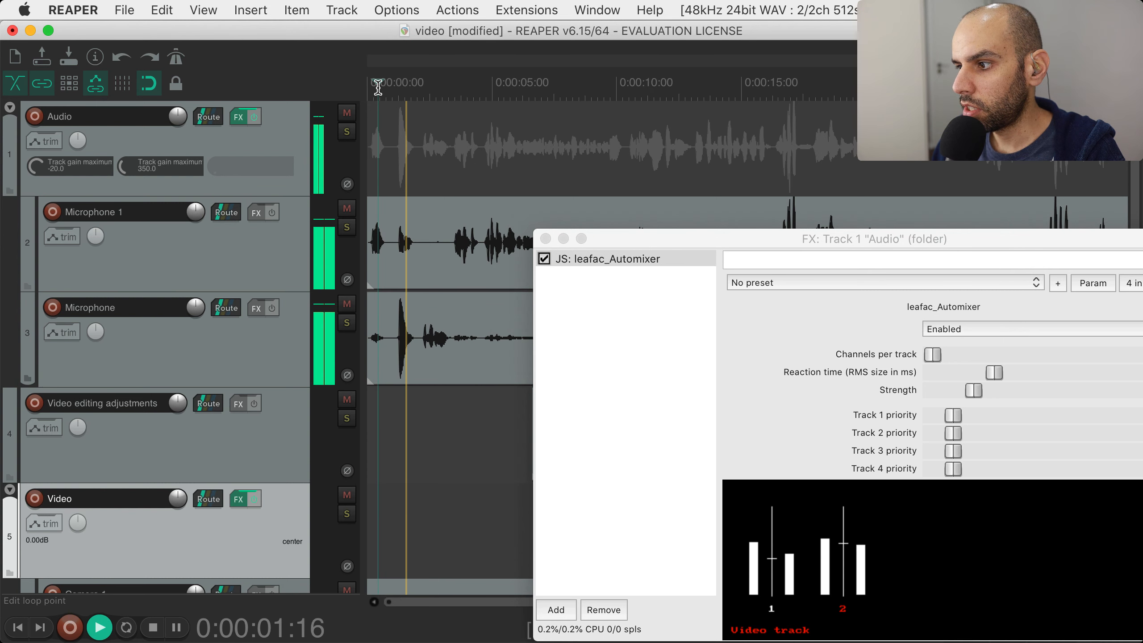
key("space")
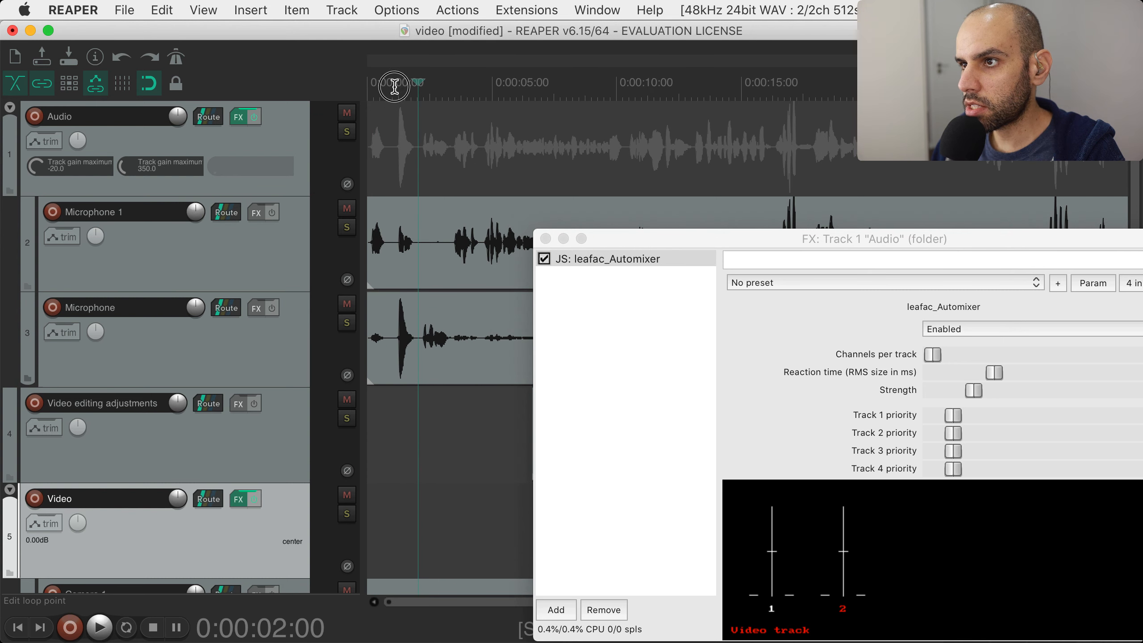
left_click(394, 87)
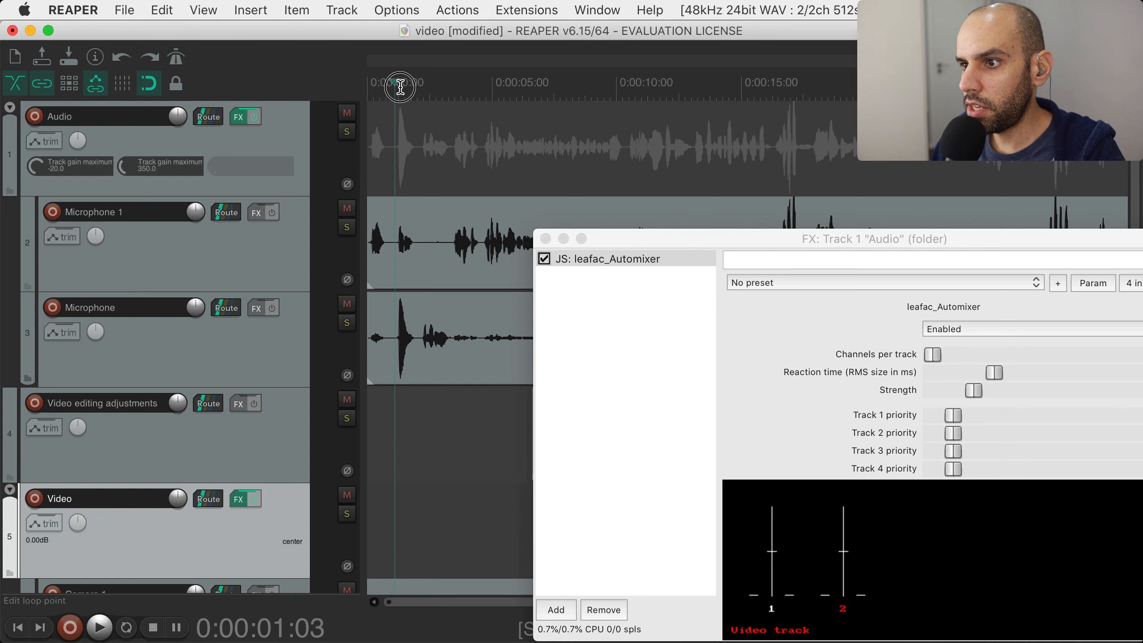
key("space")
key("space")
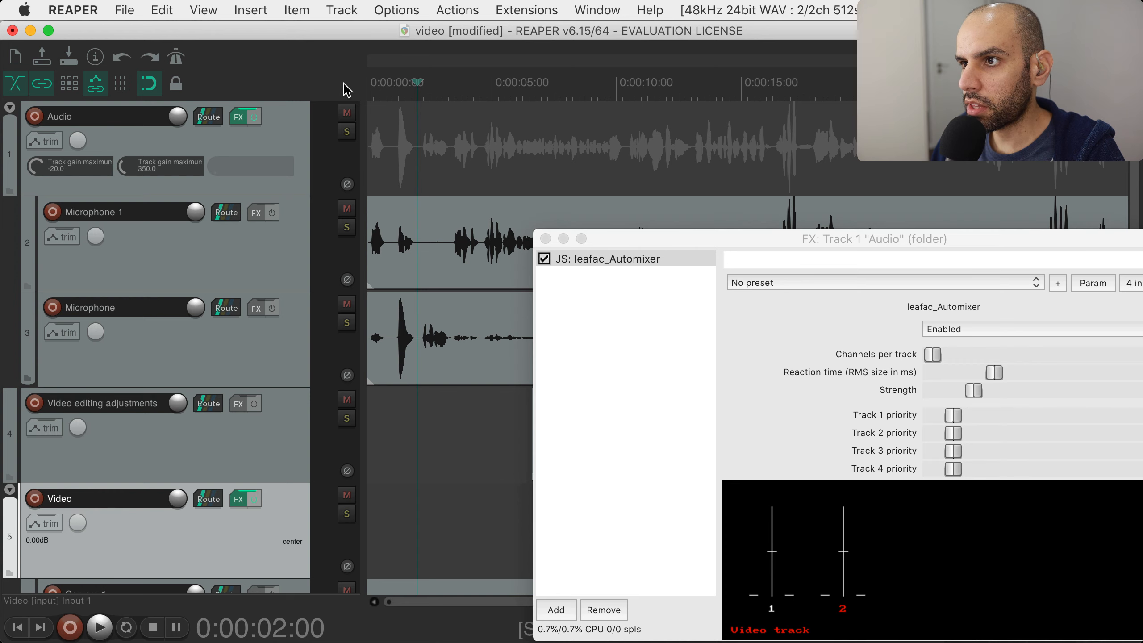
left_click(395, 90)
key("space")
key("space")
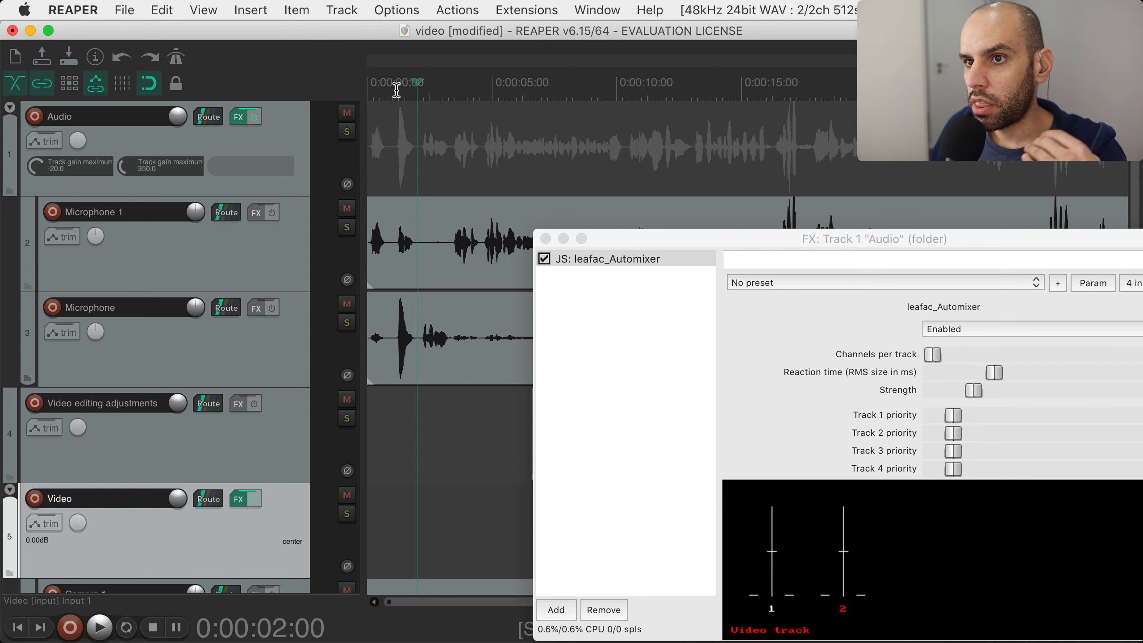
Close the leafac_Automixer window and show the docked video preview again
mouse_move(39, 168)
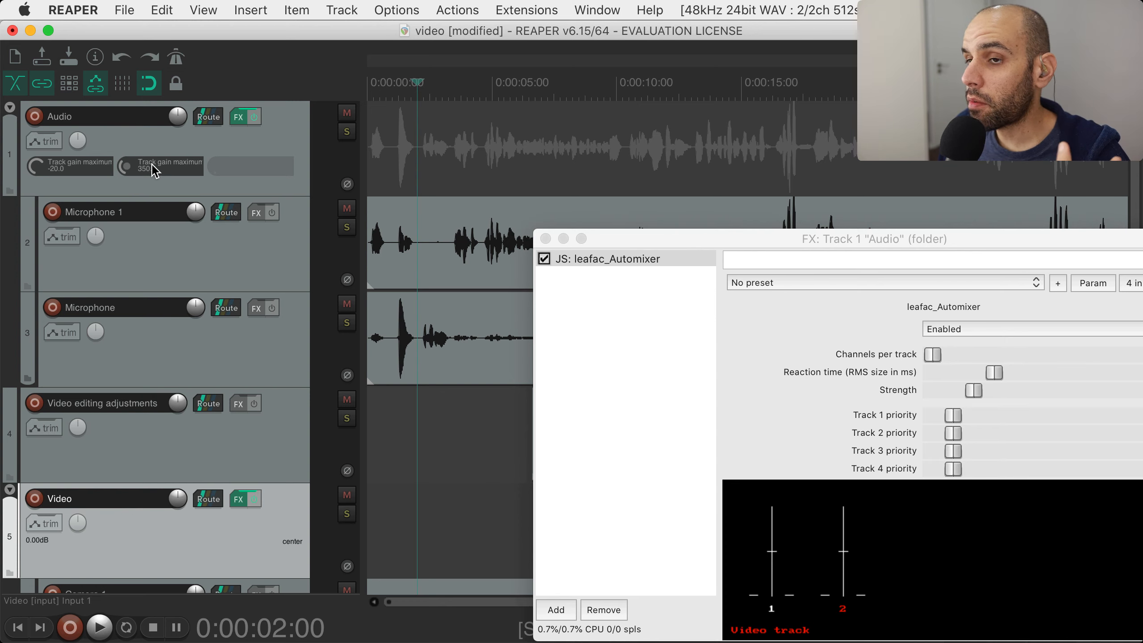
mouse_move(155, 171)
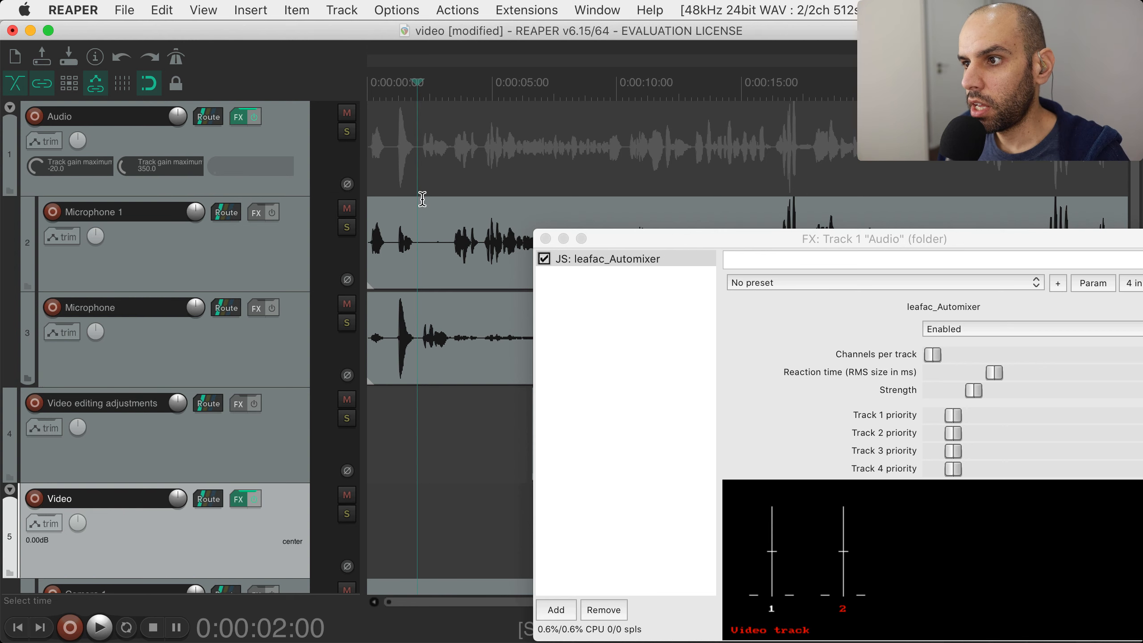
left_click(545, 238)
key("alt+d")
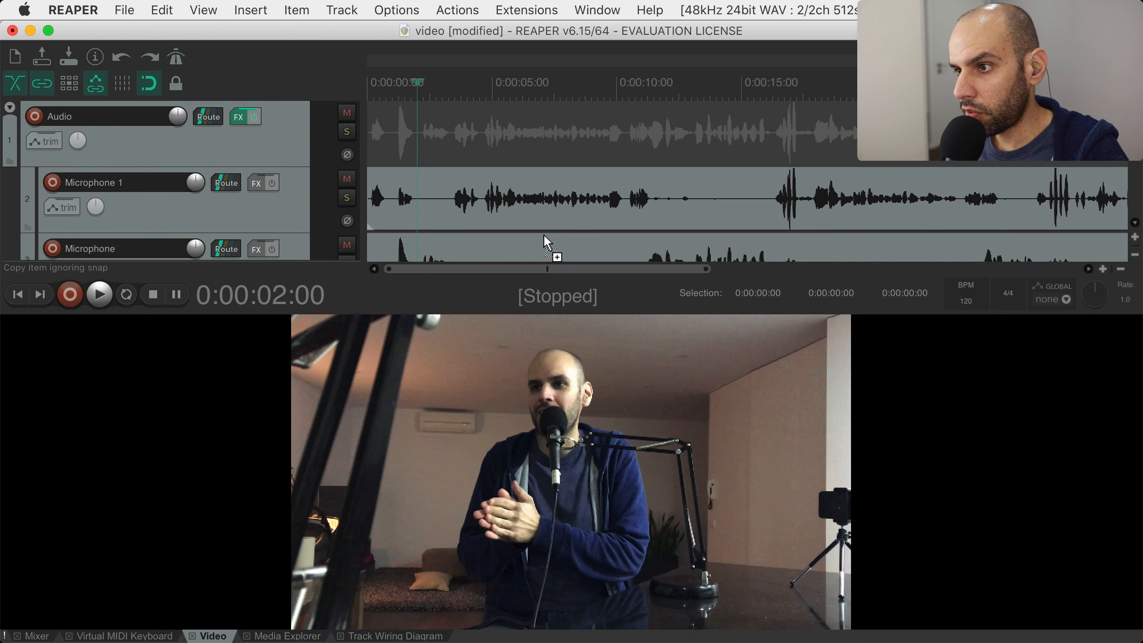
Make the Audio track taller to expose its parameter knobs and set Track gain maximum reaction time to 6.0 ms
left_click(160, 175)
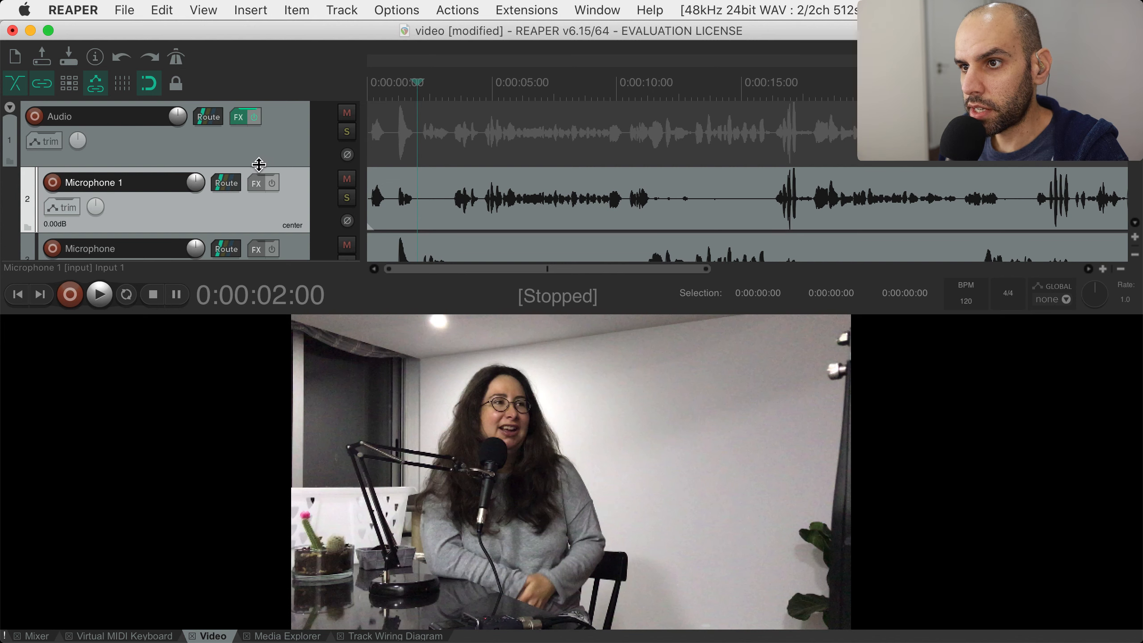
left_click_drag(257, 166, 257, 212)
left_click_drag(36, 187, 36, 221)
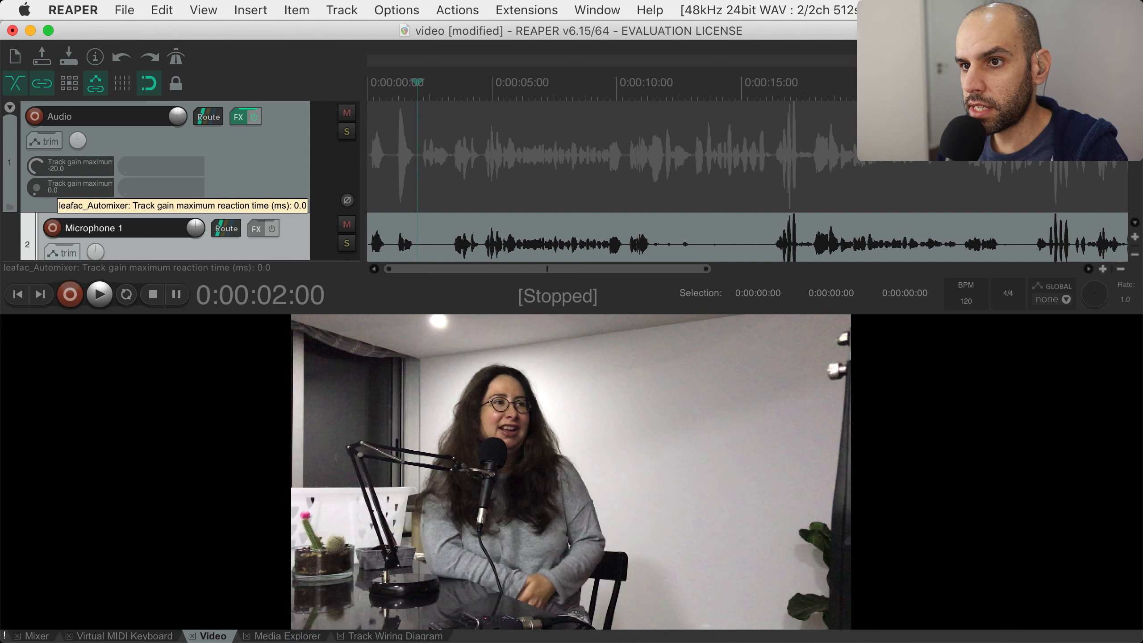
Play the project's first seconds with the video preview, stop, and place the edit cursor at 0:00:01:27
left_click(383, 88)
key("space")
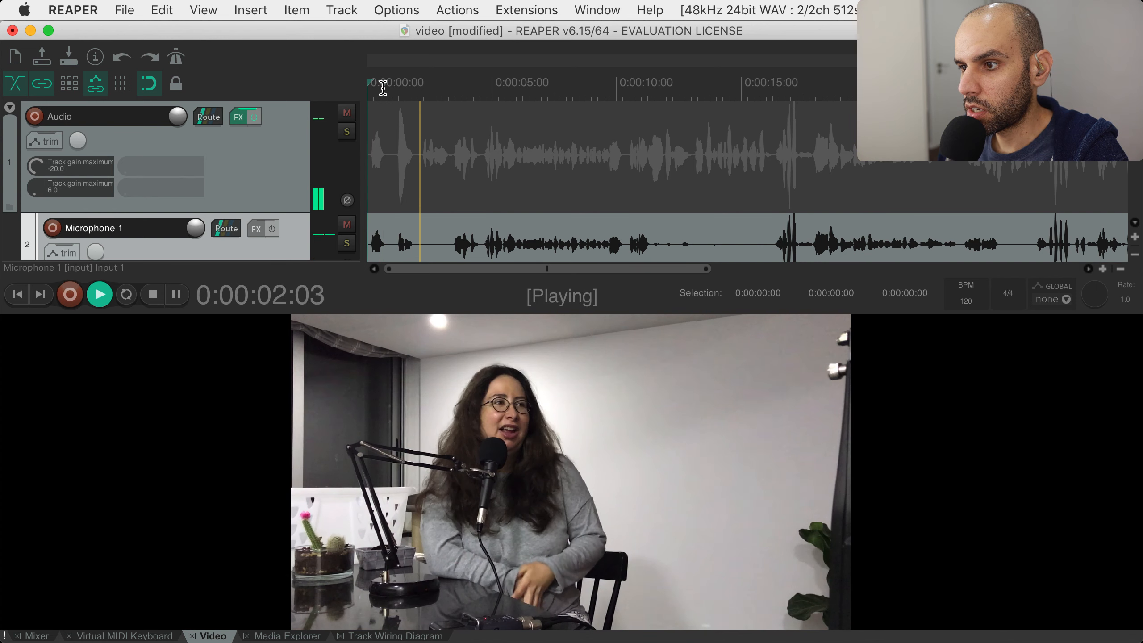
key("space")
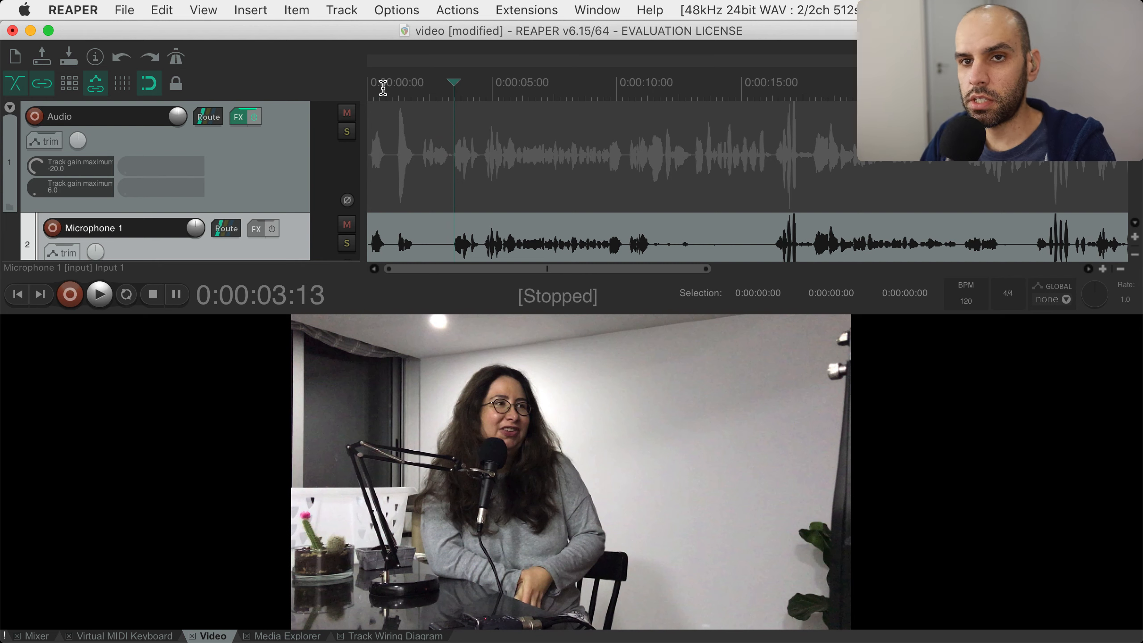
left_click(415, 90)
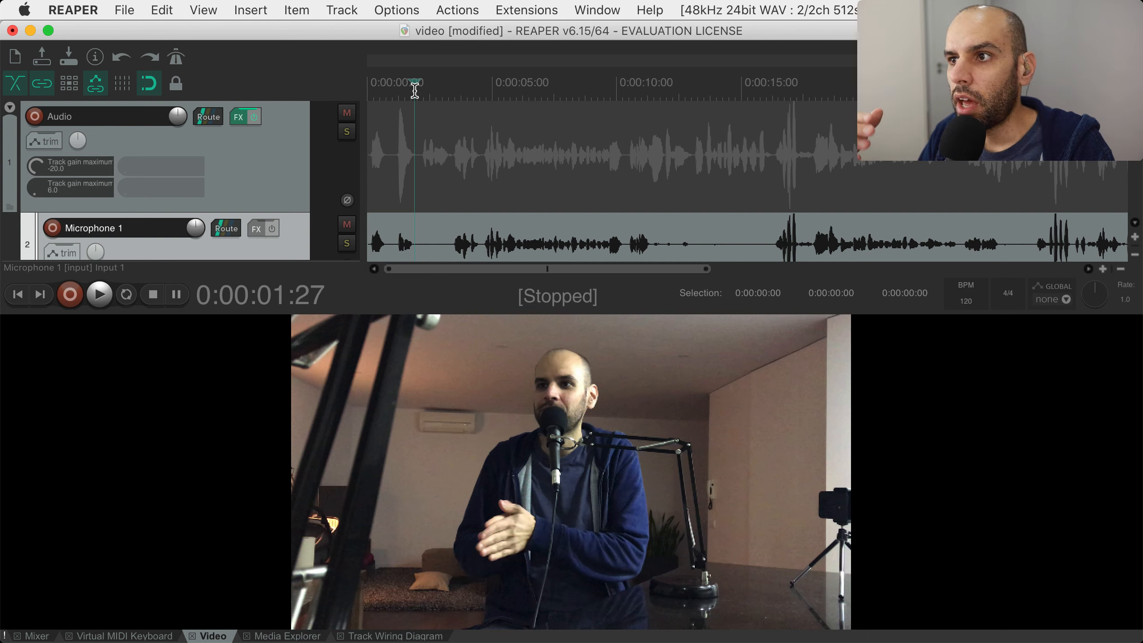
Play from about 0:00:01 to 0:00:06 with the video preview to examine when the camera switches
left_click(396, 90)
key("space")
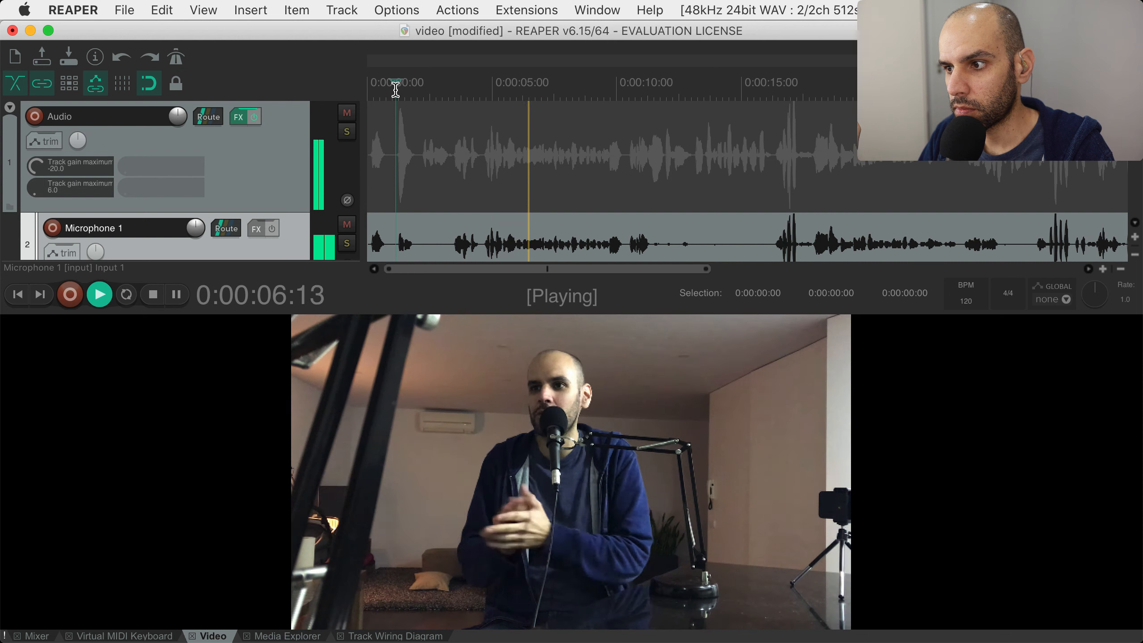
key("space")
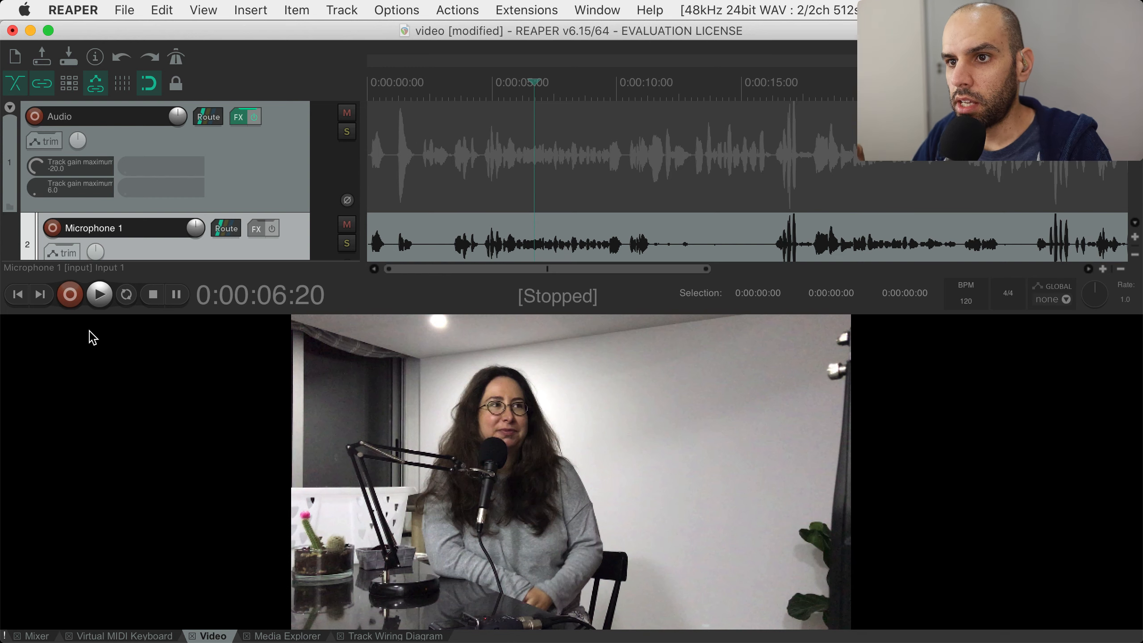
Raise the Audio track's Track gain maximum reaction time to 43.0 ms and close the leafac_Automixer window
left_click_drag(36, 187, 36, 180)
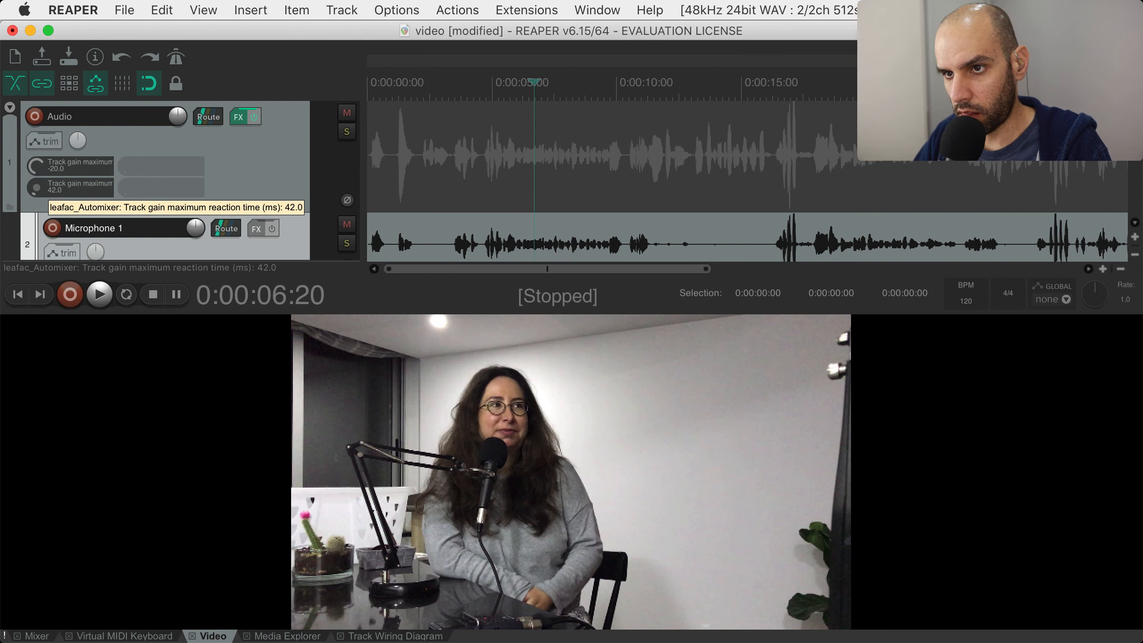
double_click(36, 189)
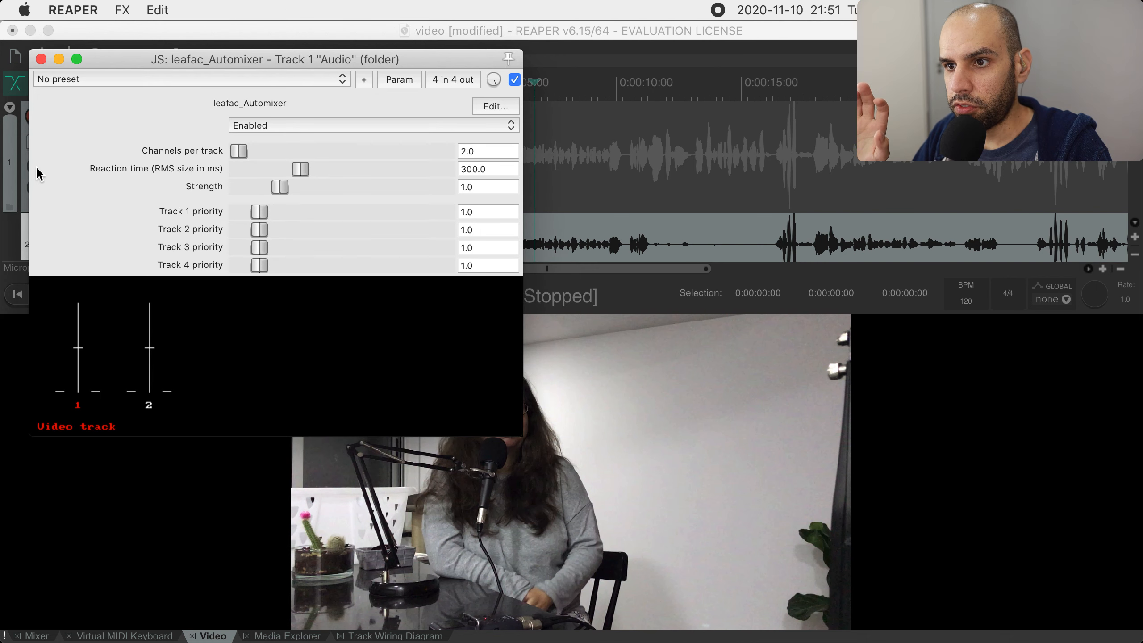
left_click(41, 59)
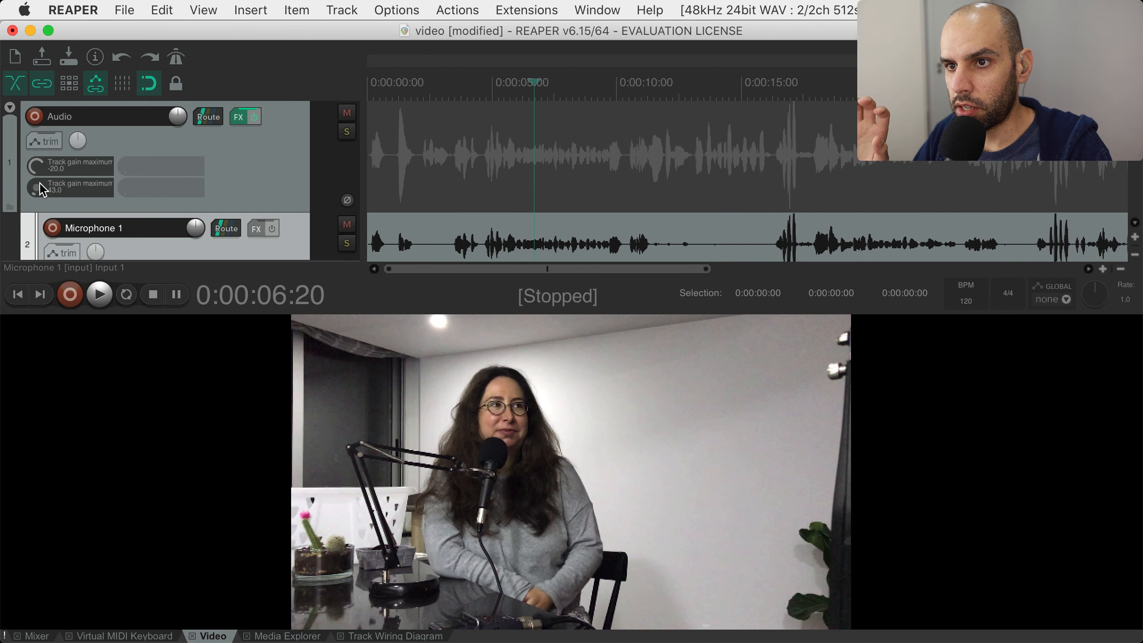
mouse_move(39, 187)
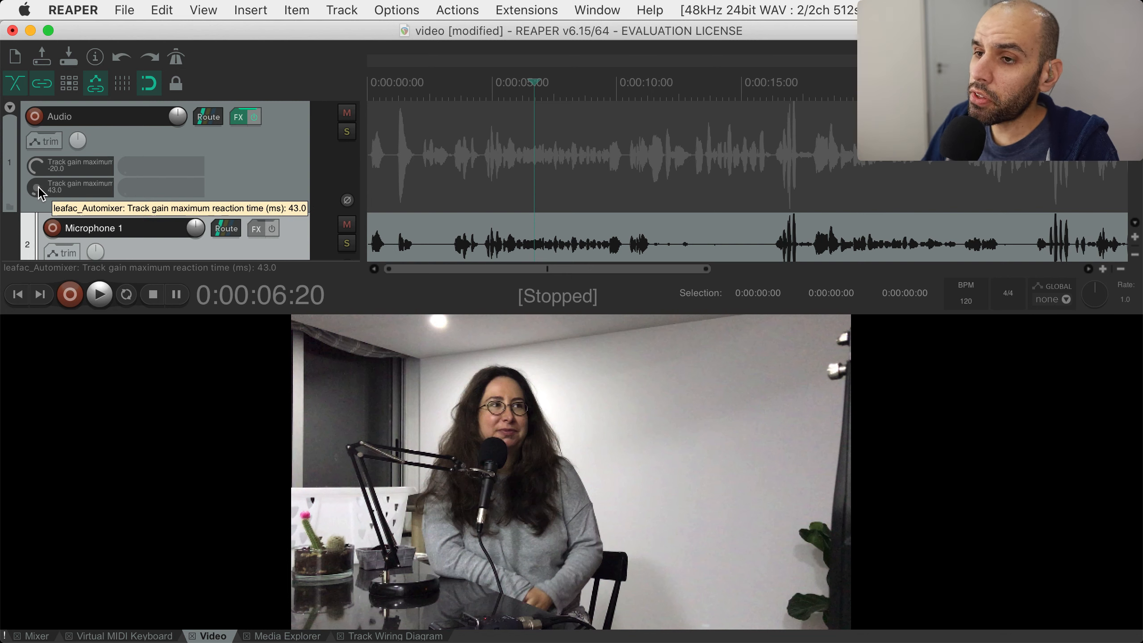
Set Track gain maximum reaction time to 103.0 ms and place the edit cursor at 0:00:04:27
left_click(455, 90)
left_click_drag(33, 191, 35, 186)
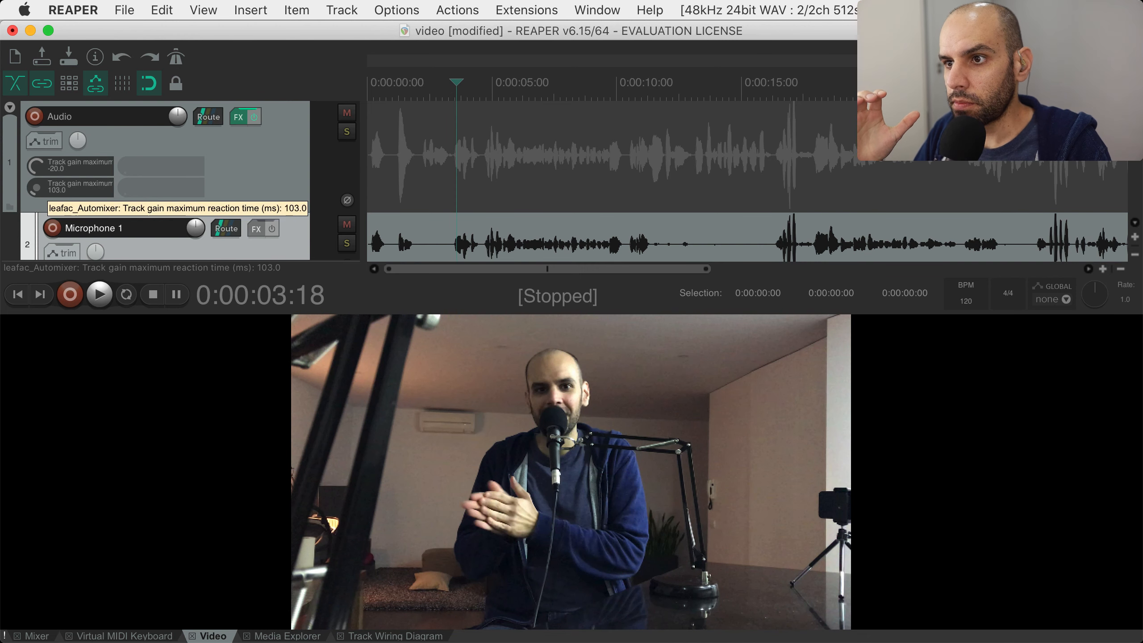
left_click(488, 85)
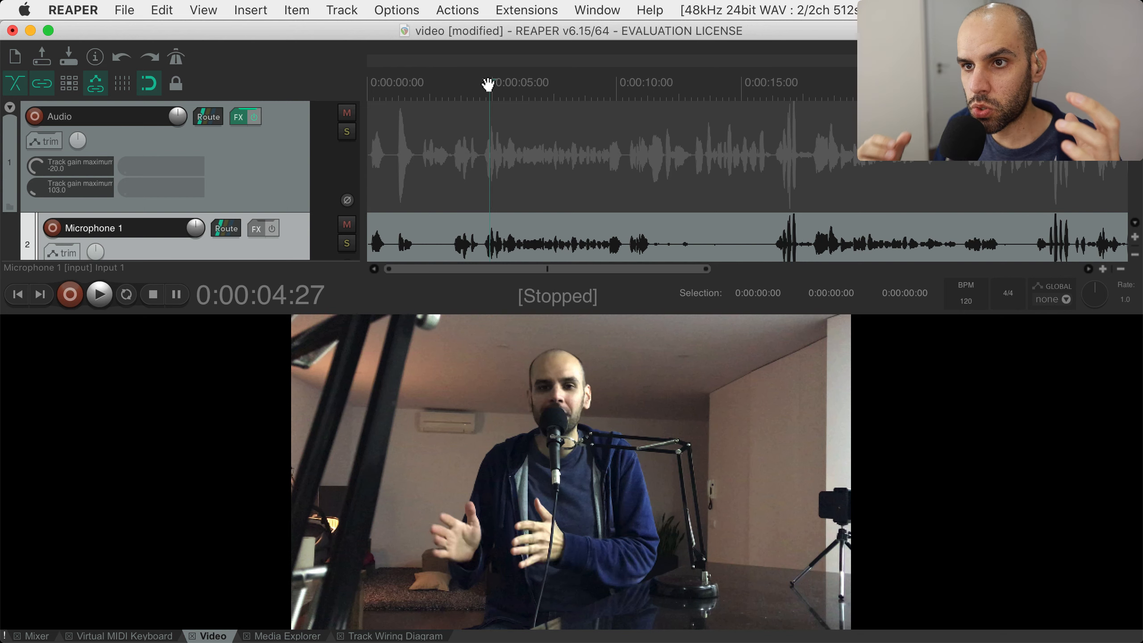
Raise the Audio track's Track gain maximum reaction time to 1000.0 ms
left_click_drag(36, 189, 37, 177)
double_click(33, 188)
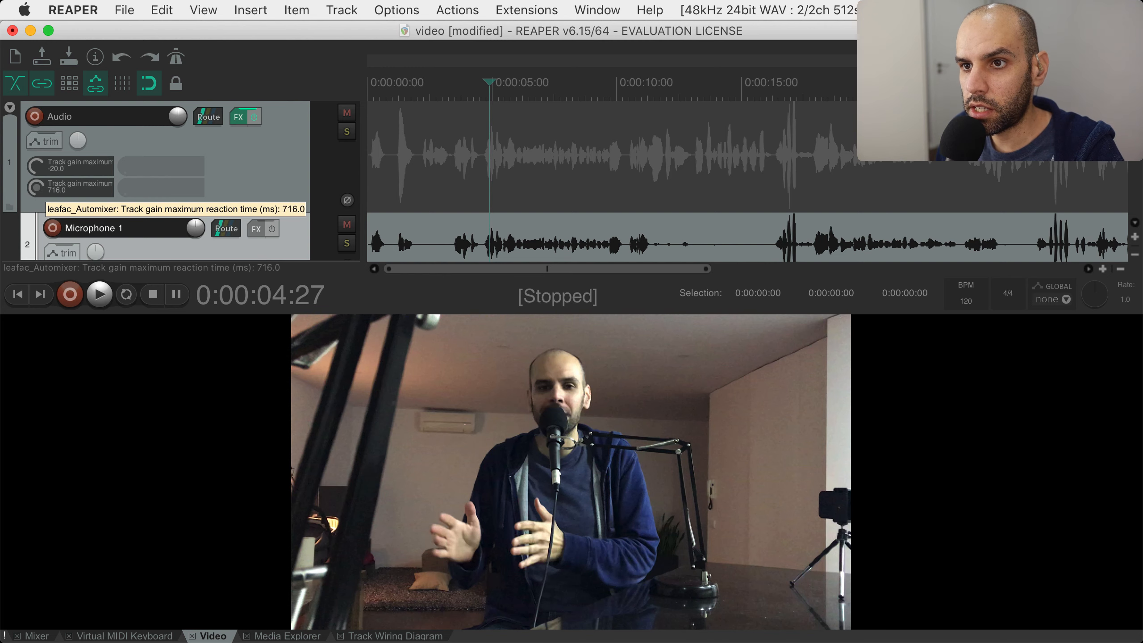
left_click_drag(32, 190, 33, 175)
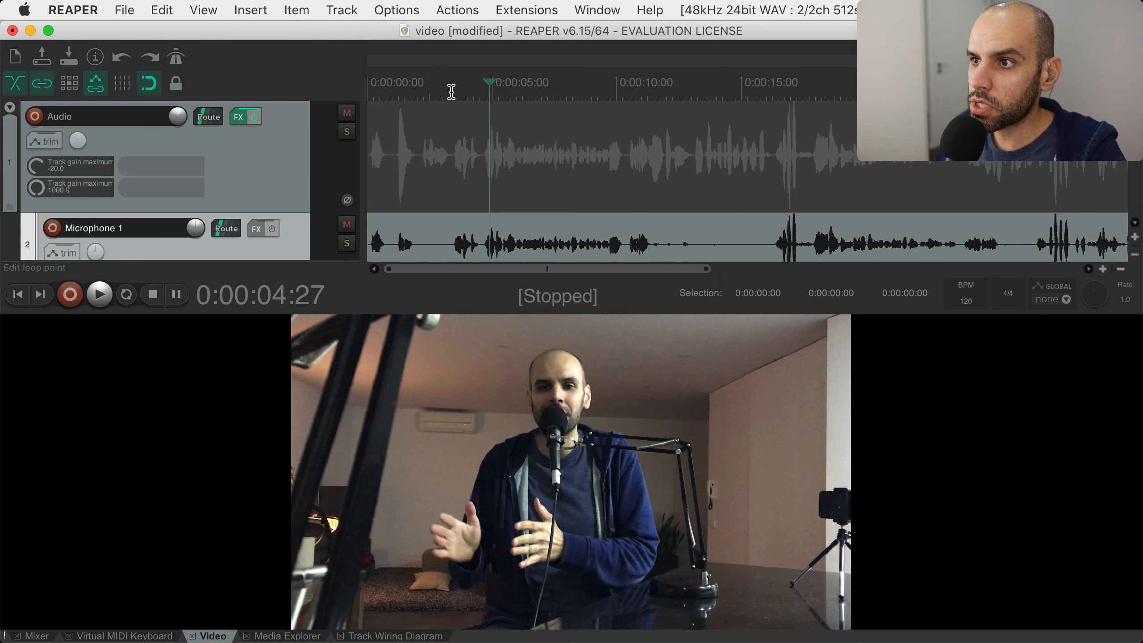
Play the video from 0:00:00:05 to about 0:00:08 to examine how late the camera switches
left_click(371, 91)
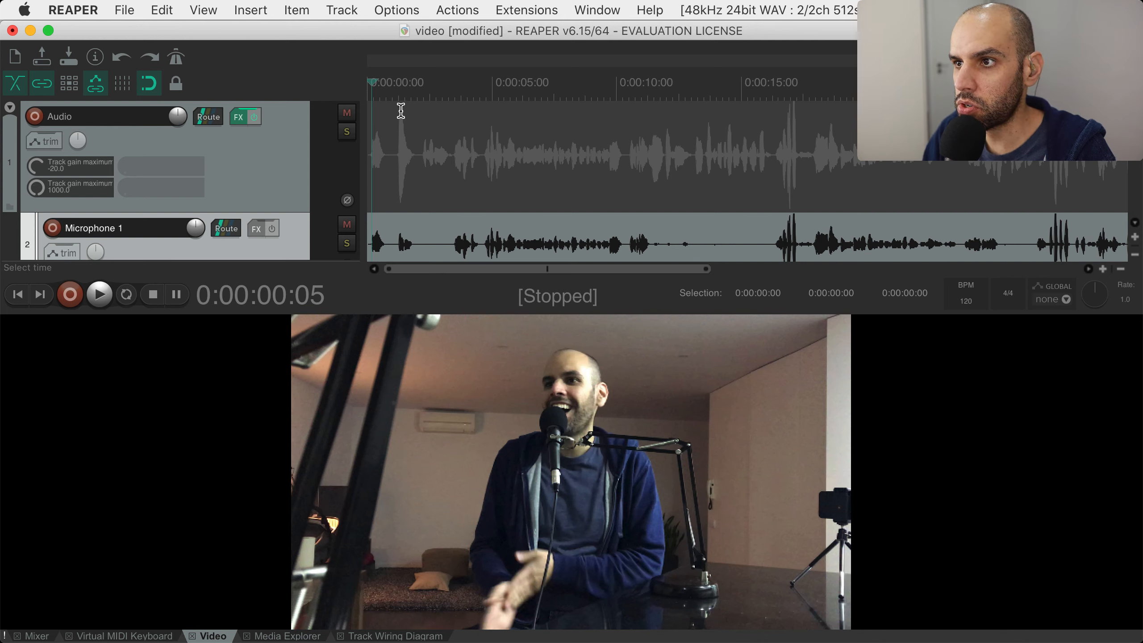
mouse_move(38, 191)
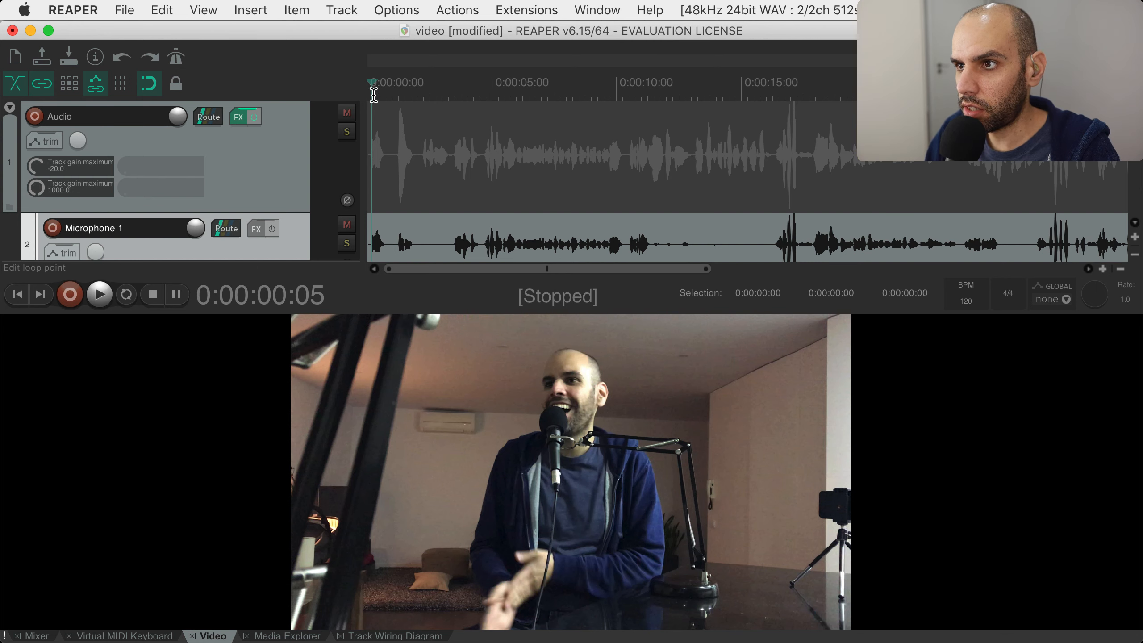
key("space")
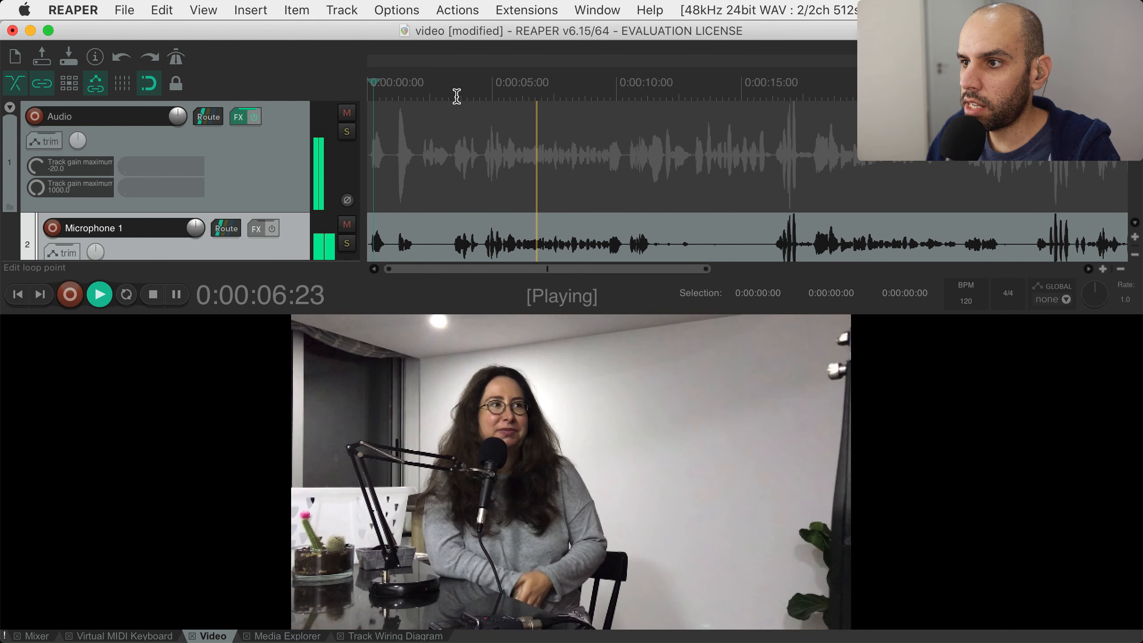
key("space")
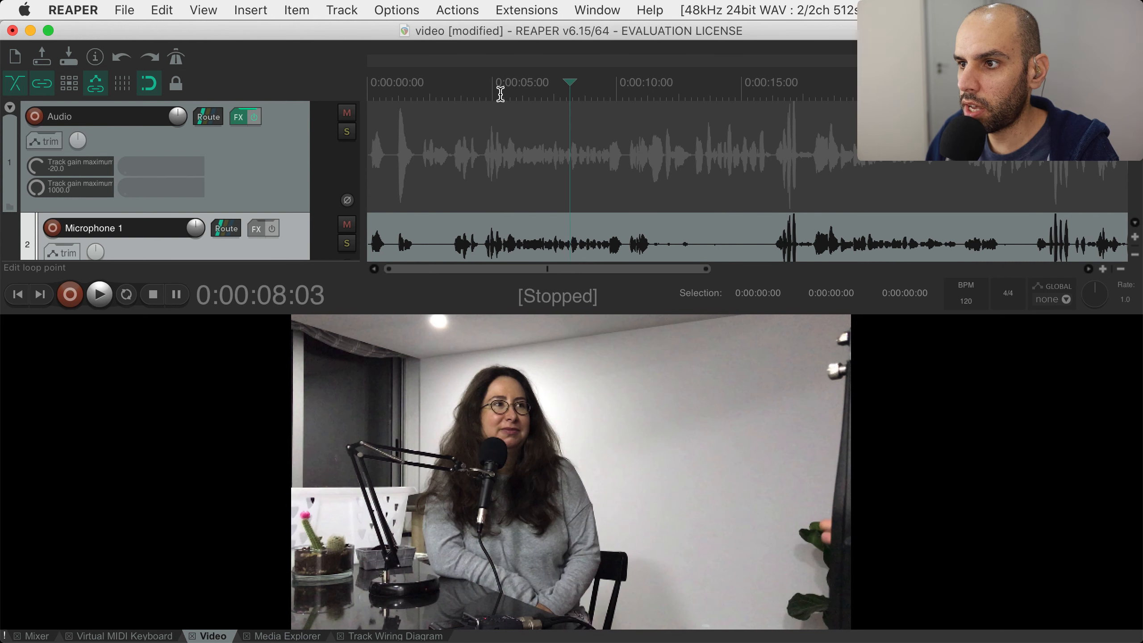
left_click(447, 90)
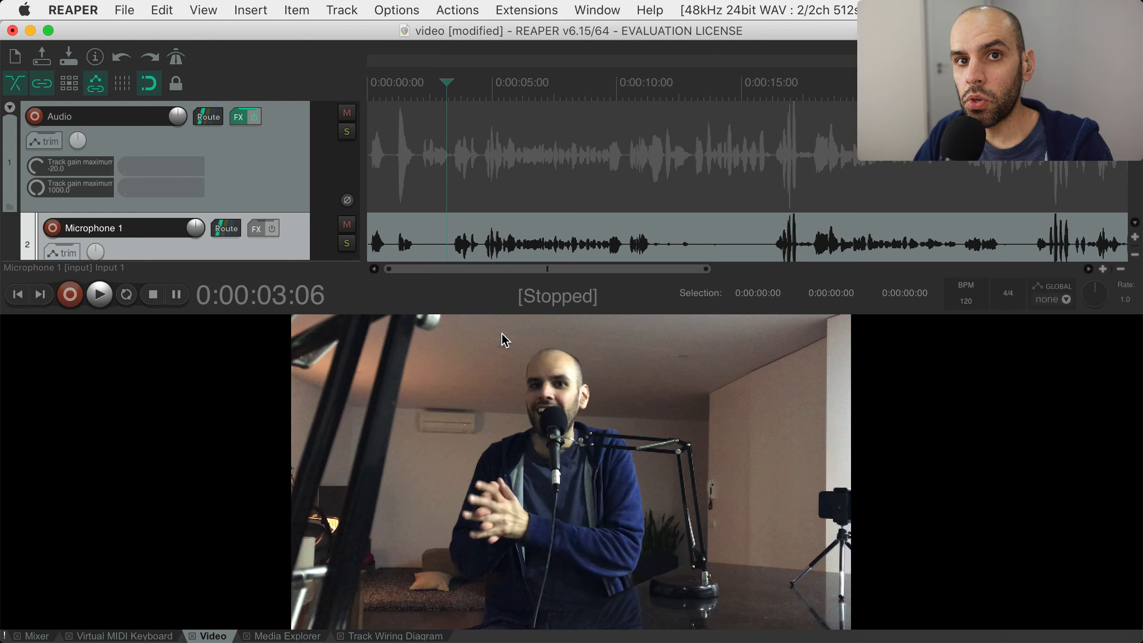
key("super+Tab")
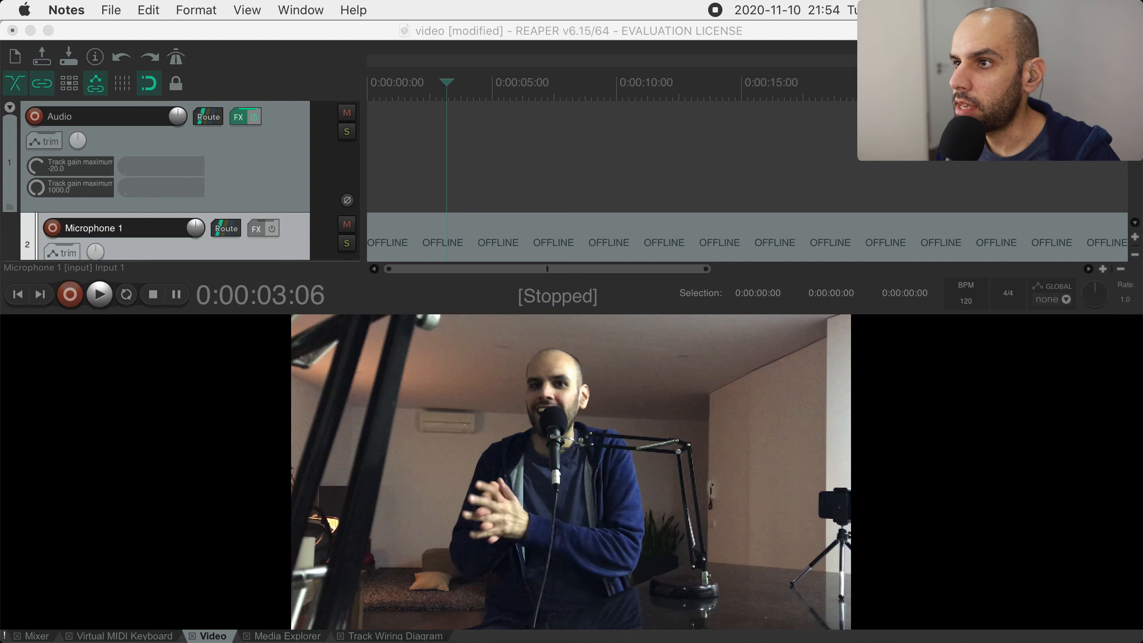
left_click(539, 94)
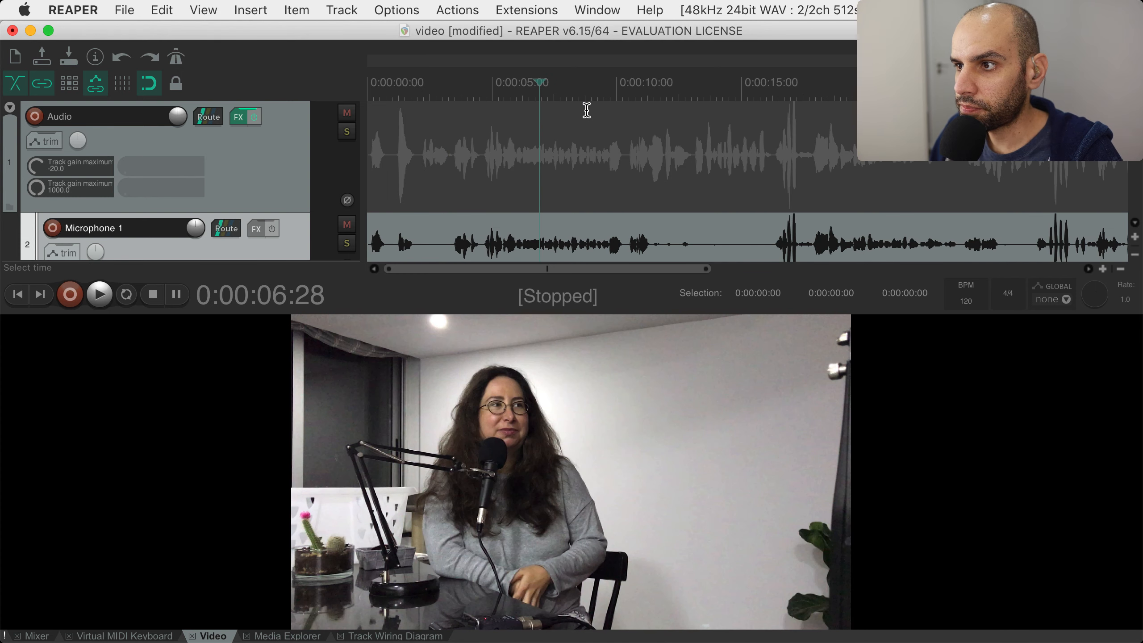
Find the speech on the second microphone track and play from 0:00:13:08 to examine when the camera switches
scroll(586, 110, "down", 3)
left_click(687, 86)
left_click(782, 86)
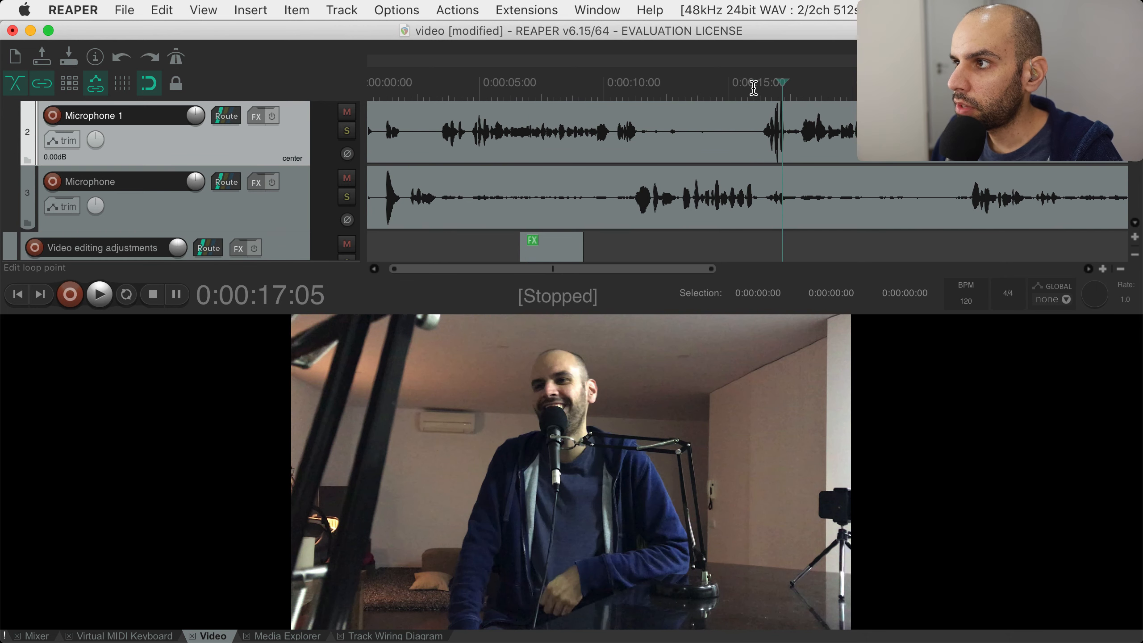
left_click(716, 87)
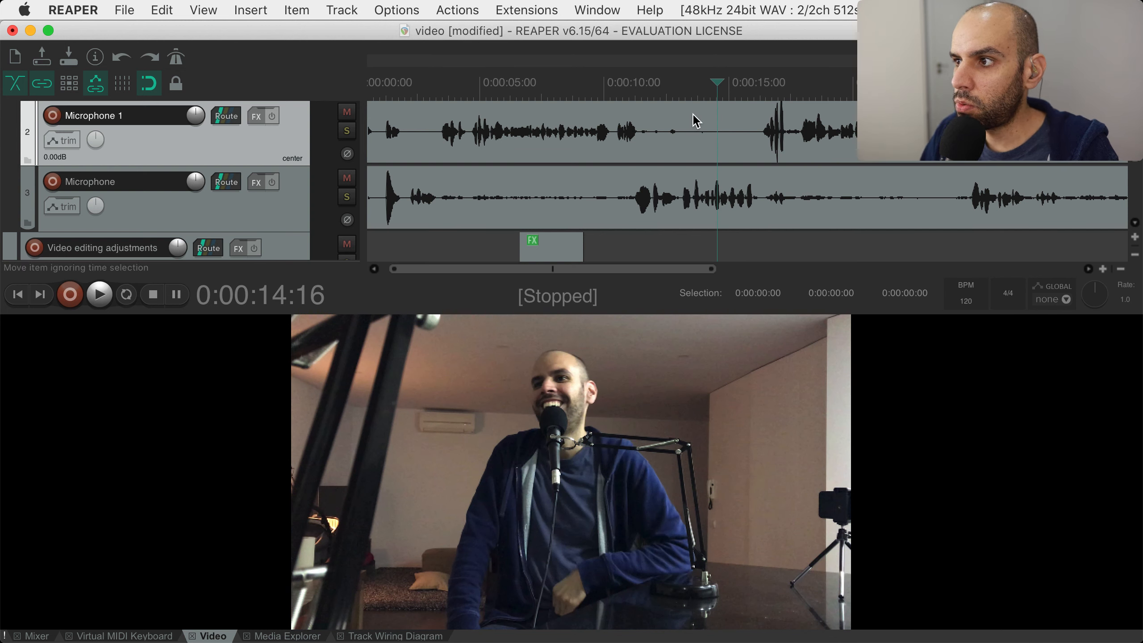
left_click(685, 91)
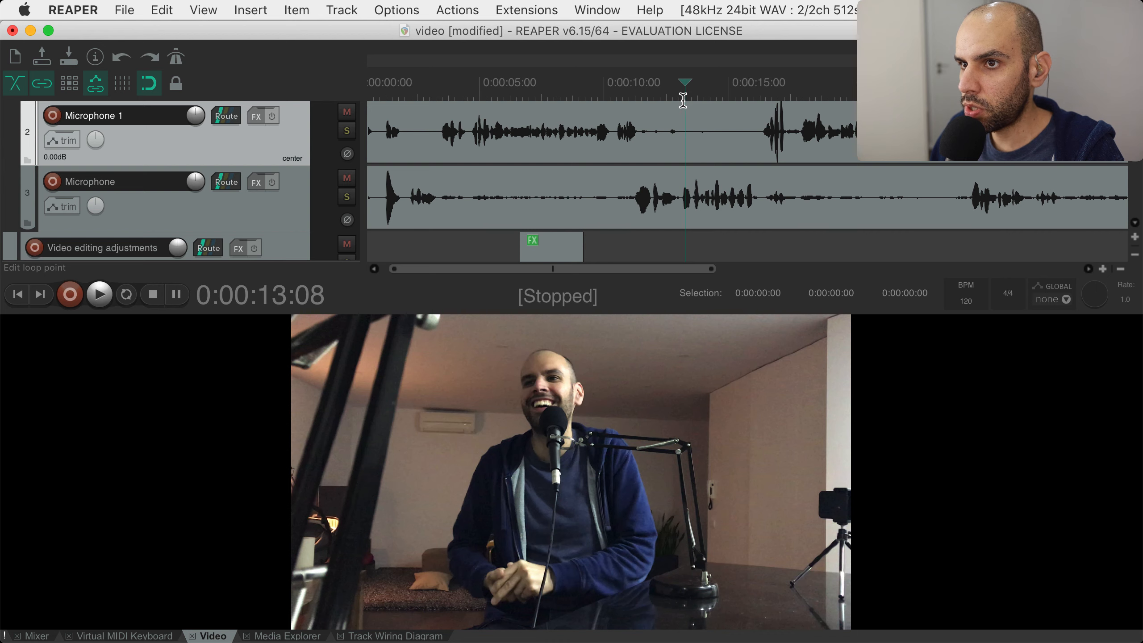
key("space")
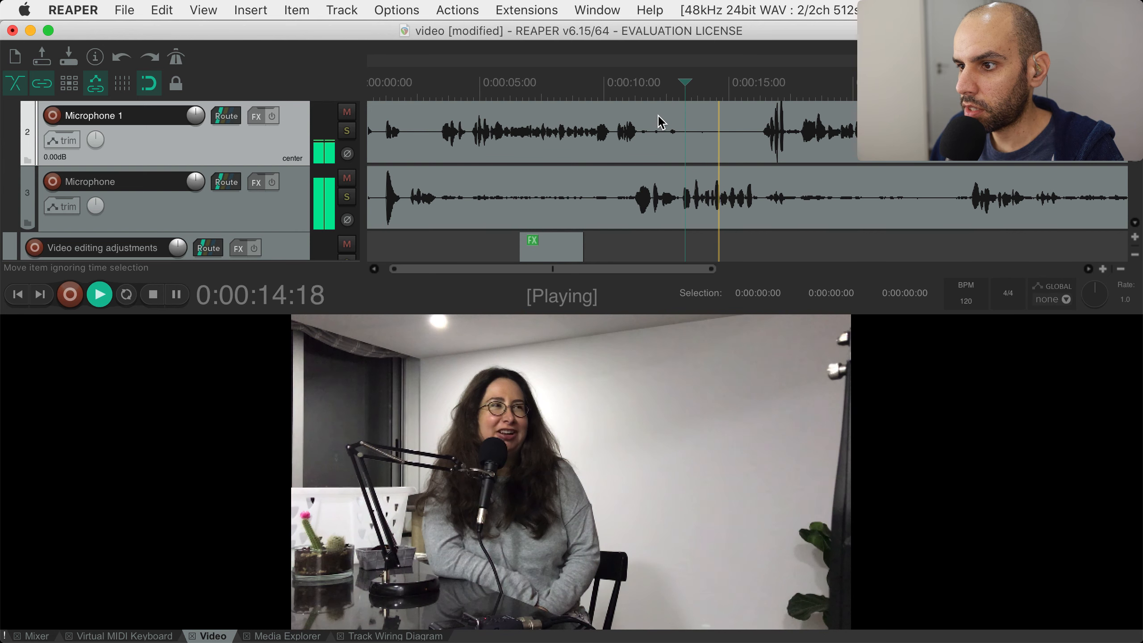
key("space")
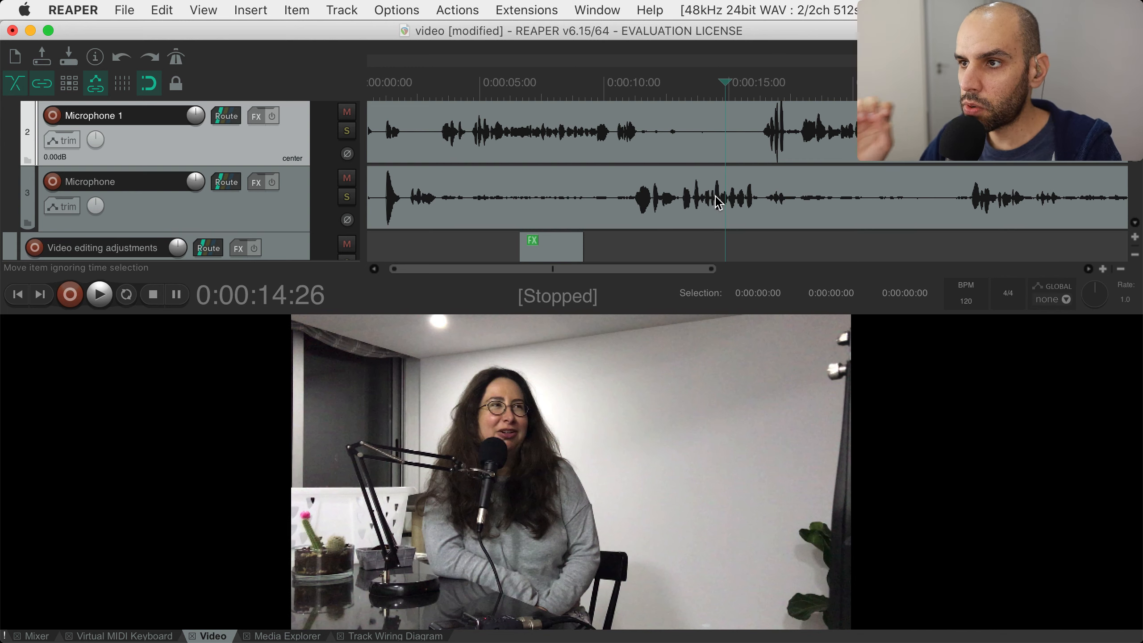
Return to the project start and play the first three seconds to examine the camera choice
key("Home")
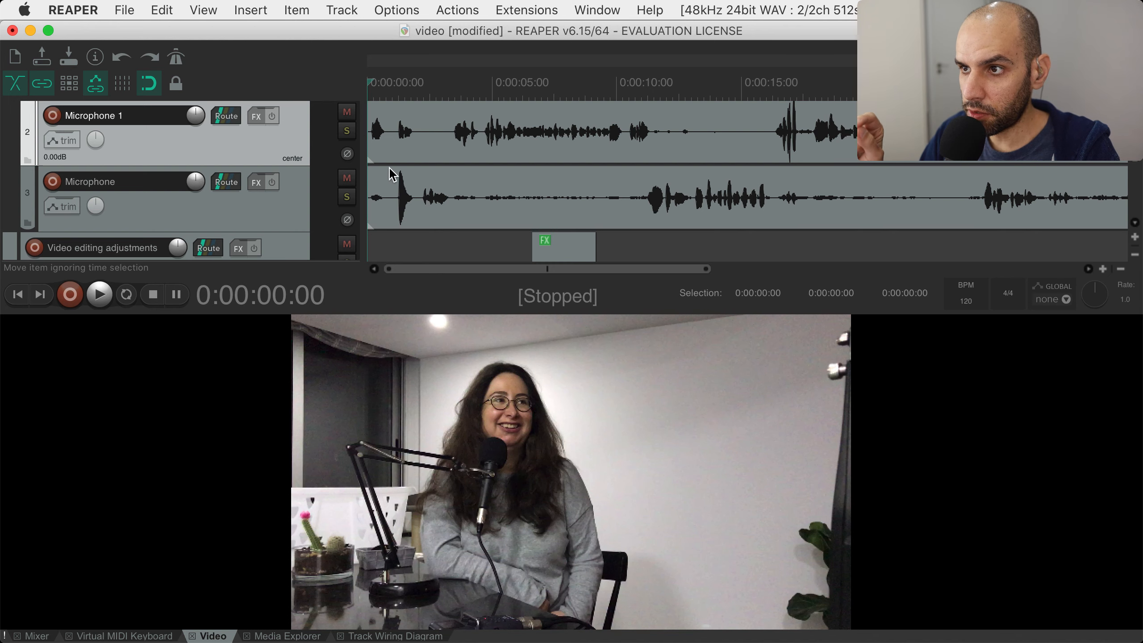
scroll(381, 141, "up", 1)
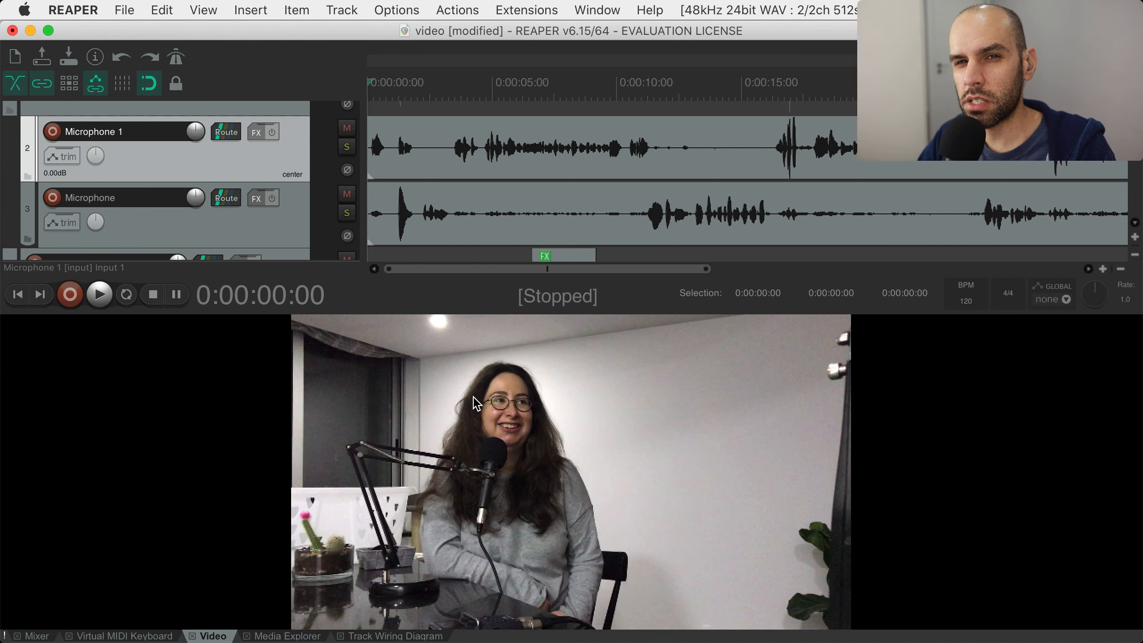
key("space")
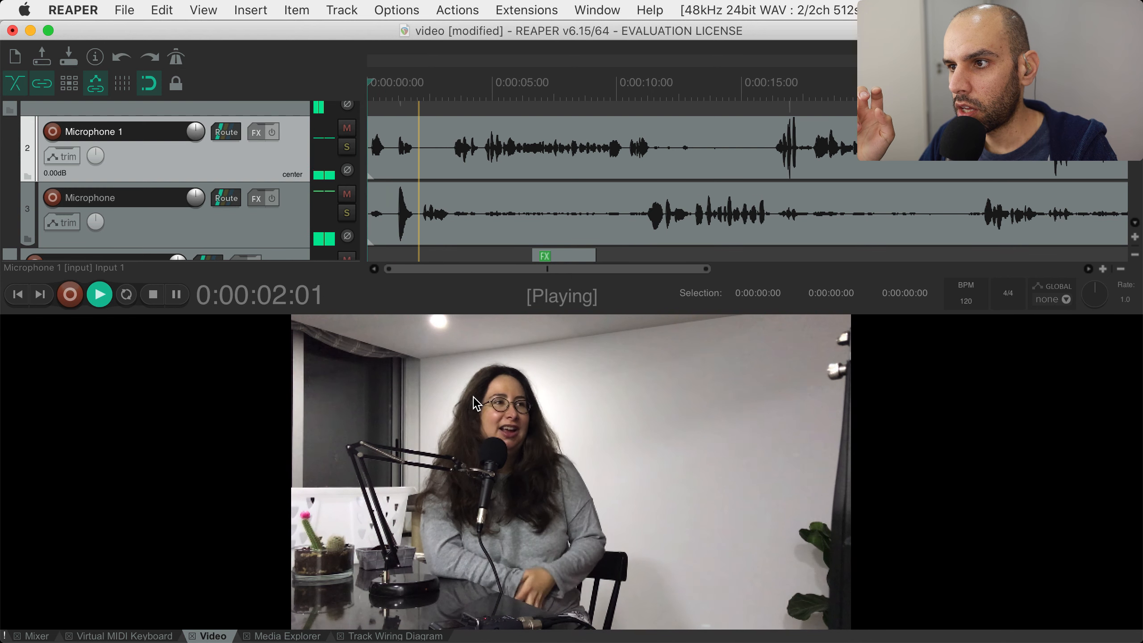
key("space")
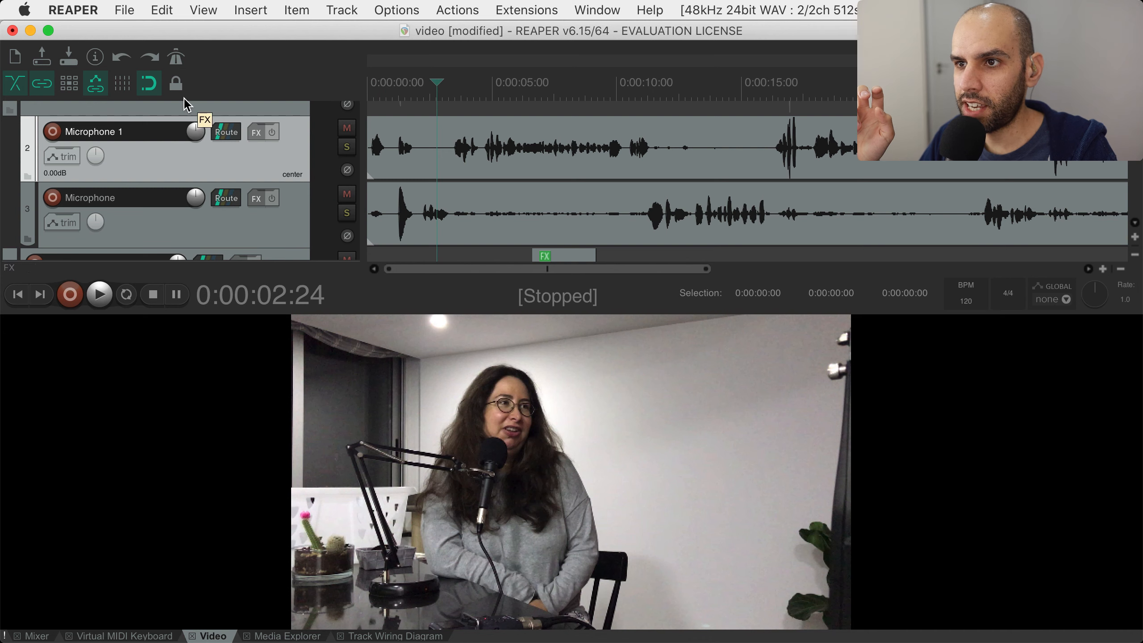
Set Track gain maximum reaction time to 350.0 ms and play the first three seconds from the project start
scroll(189, 169, "up", 2)
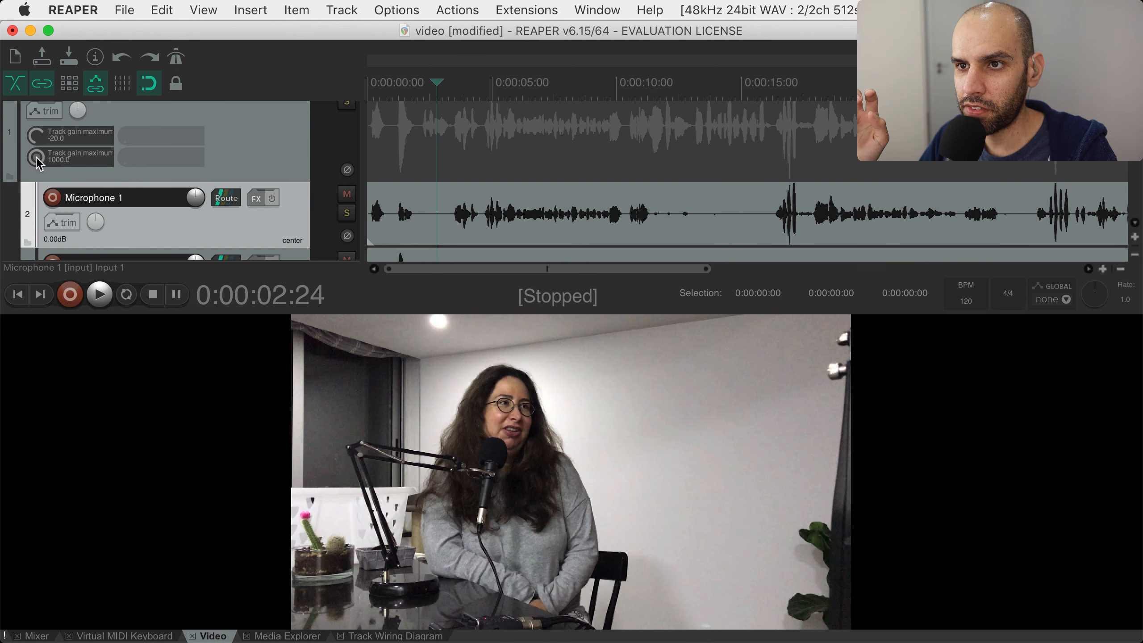
mouse_move(36, 157)
left_mouse_down()
mouse_move(36, 171)
mouse_move(35, 160)
left_mouse_up()
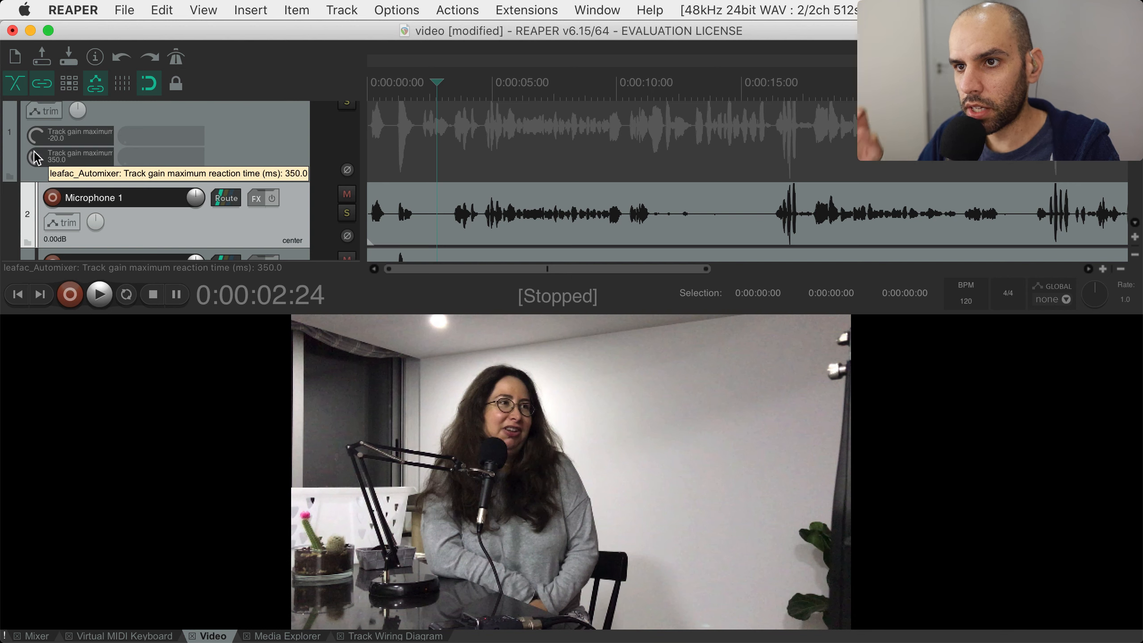
key("Home")
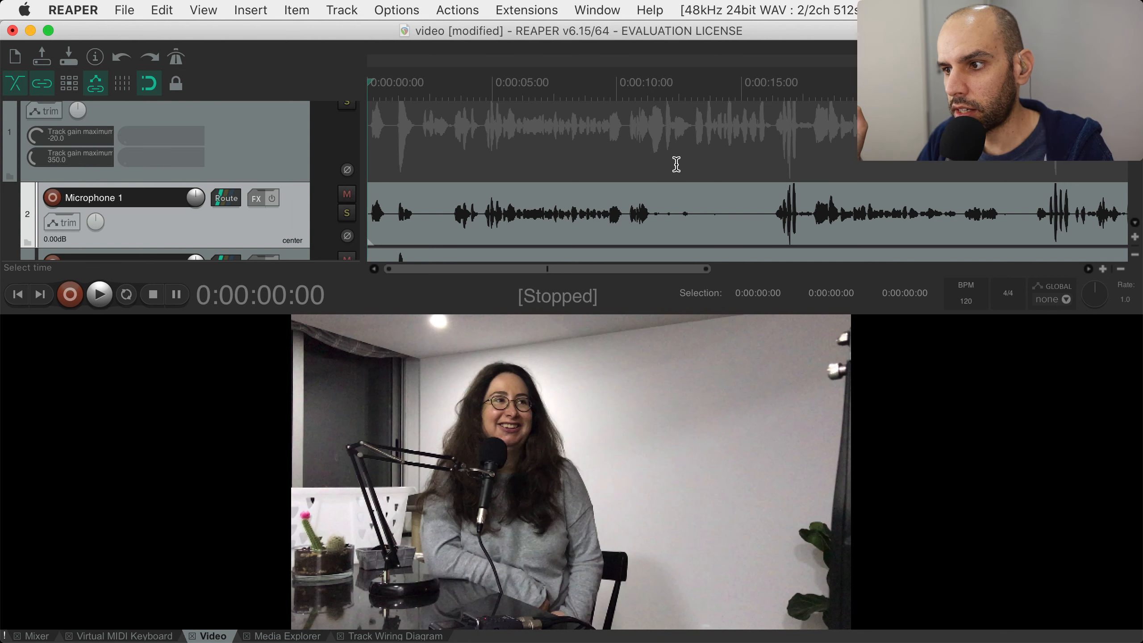
key("space")
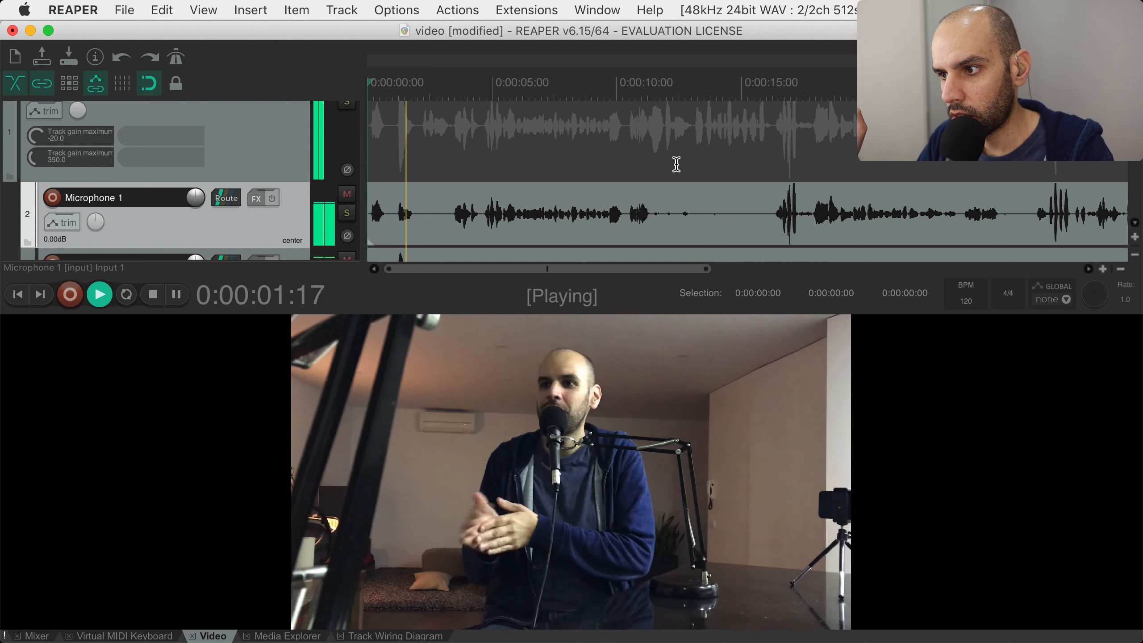
key("space")
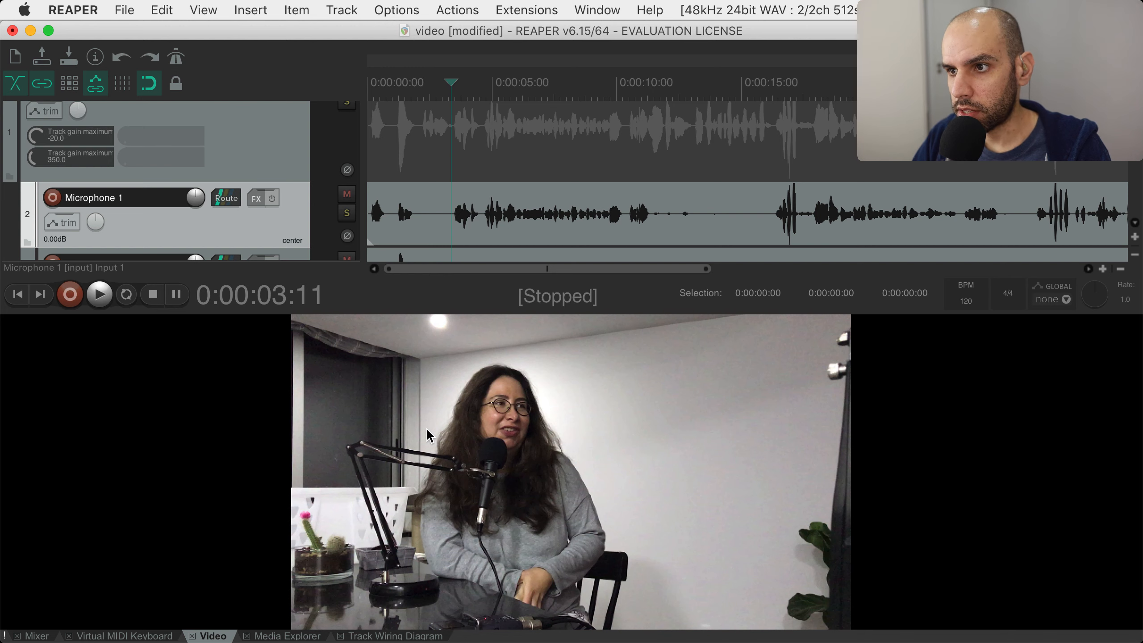
key("alt+d")
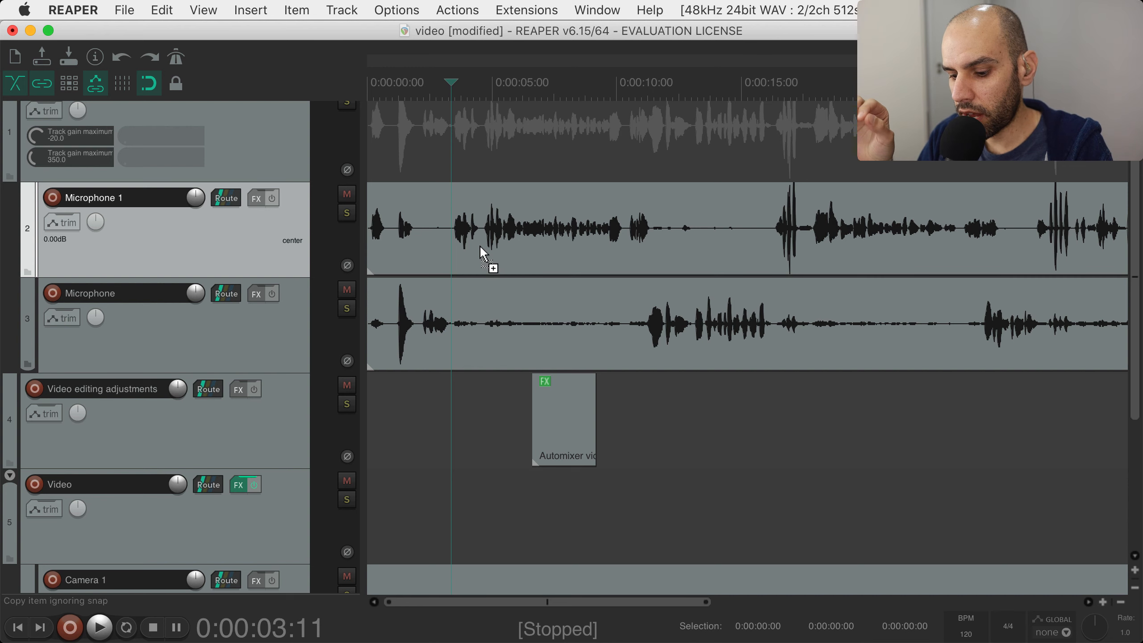
key("super+shift+v")
scroll(246, 162, "up", 2)
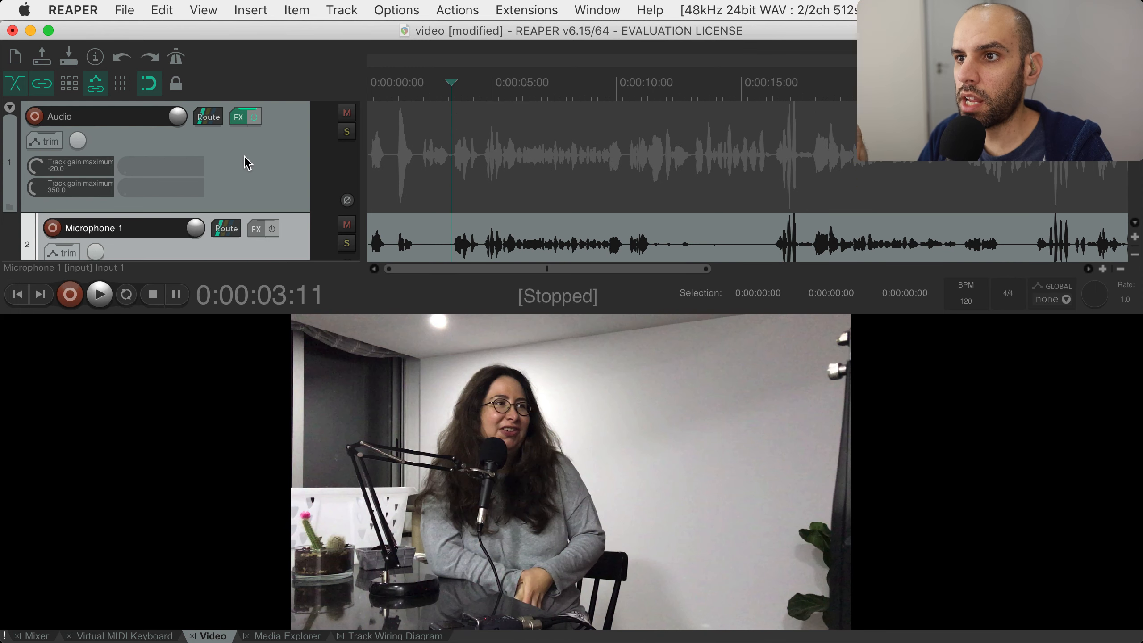
Open the Audio track's FX chain, minimize its window and hide the docked video preview
left_click(241, 116)
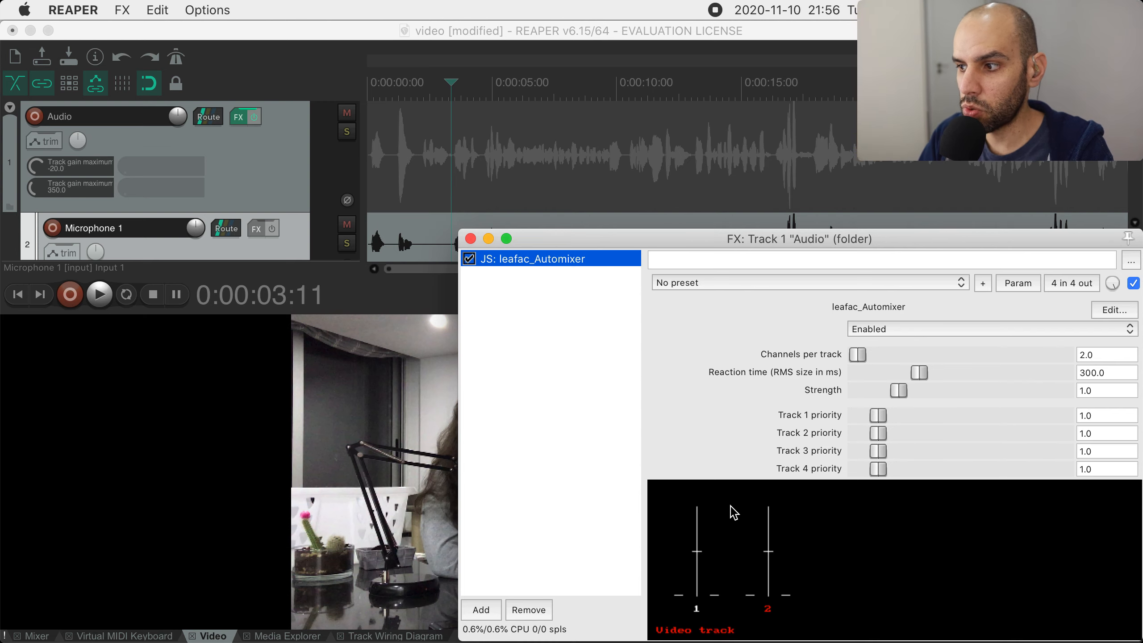
left_click(488, 238)
key("alt+d")
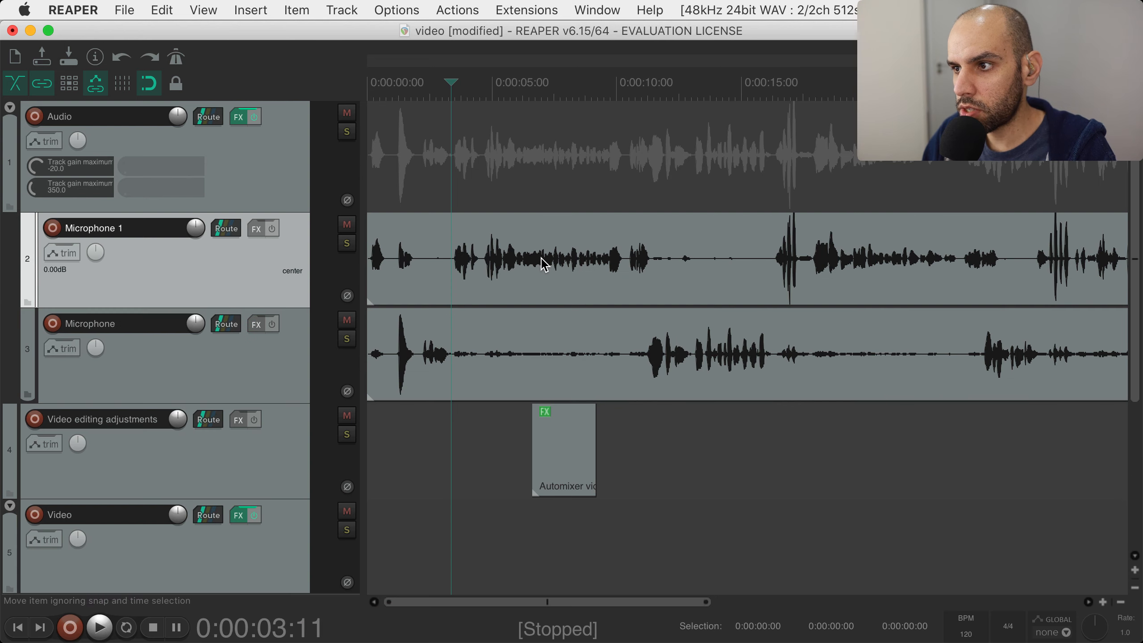
Play the Microphone 1 speech from 0:00:05:18 to 0:00:07:08 and show the docked video preview
left_click(506, 193)
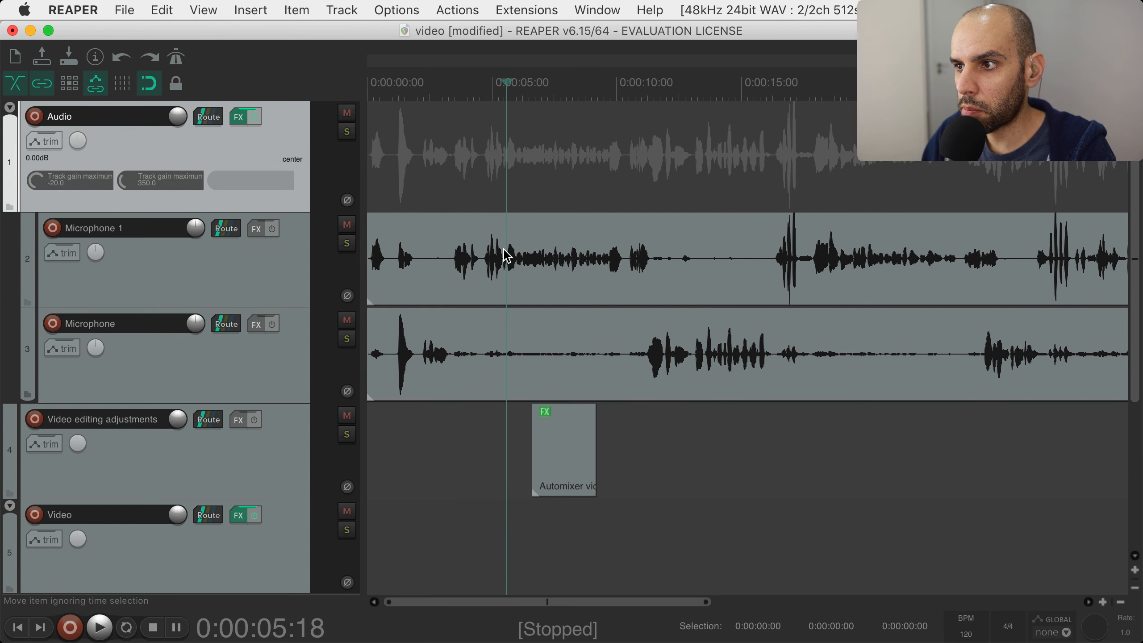
key("space")
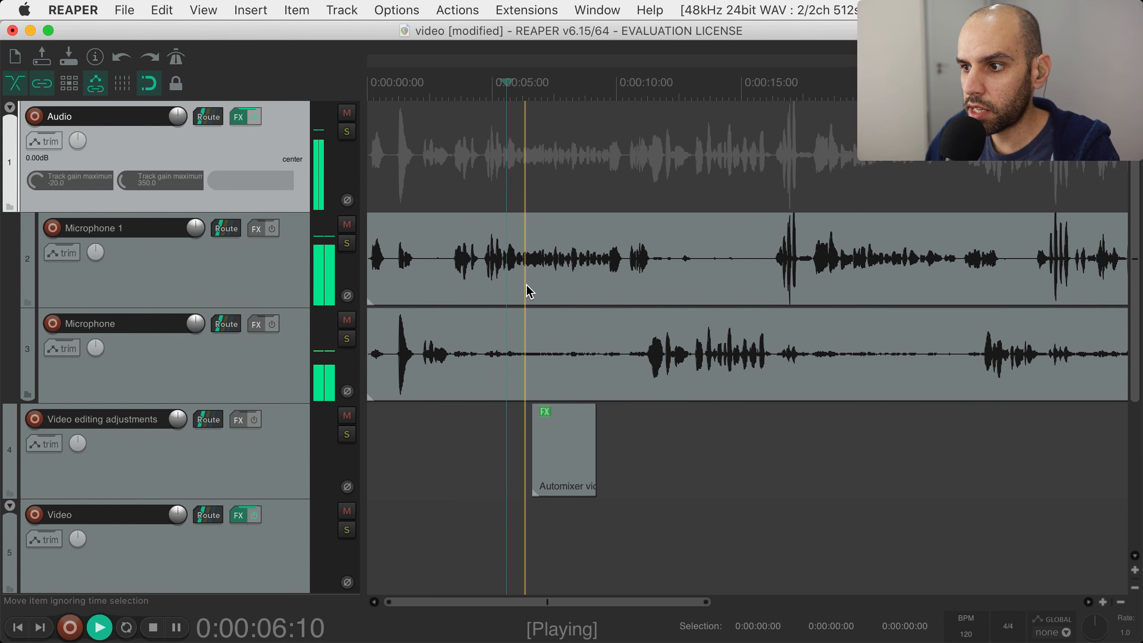
key("space")
key("alt+d")
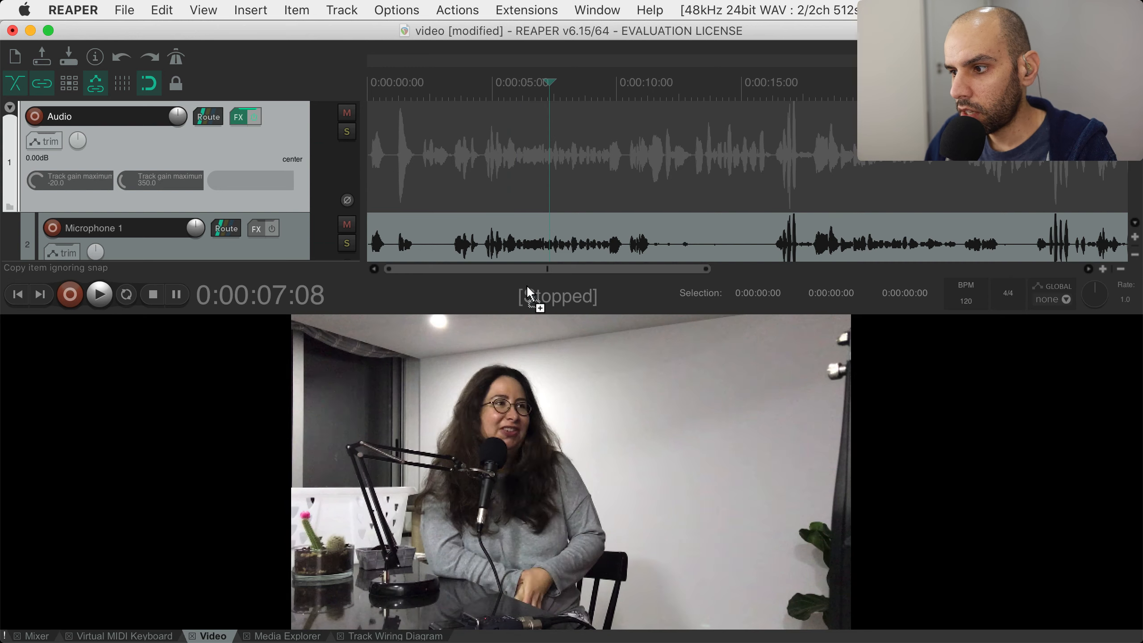
Open the Audio track's FX chain twice to examine which microphone leafac_Automixer marks as the video track, closing it each time
left_click(239, 116)
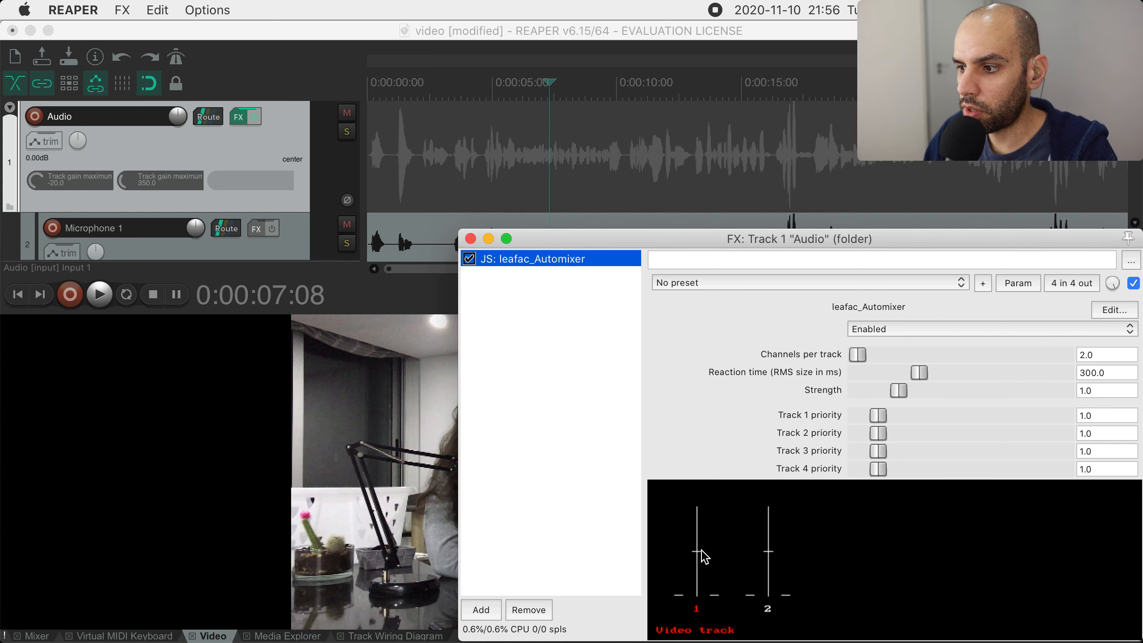
left_click(470, 239)
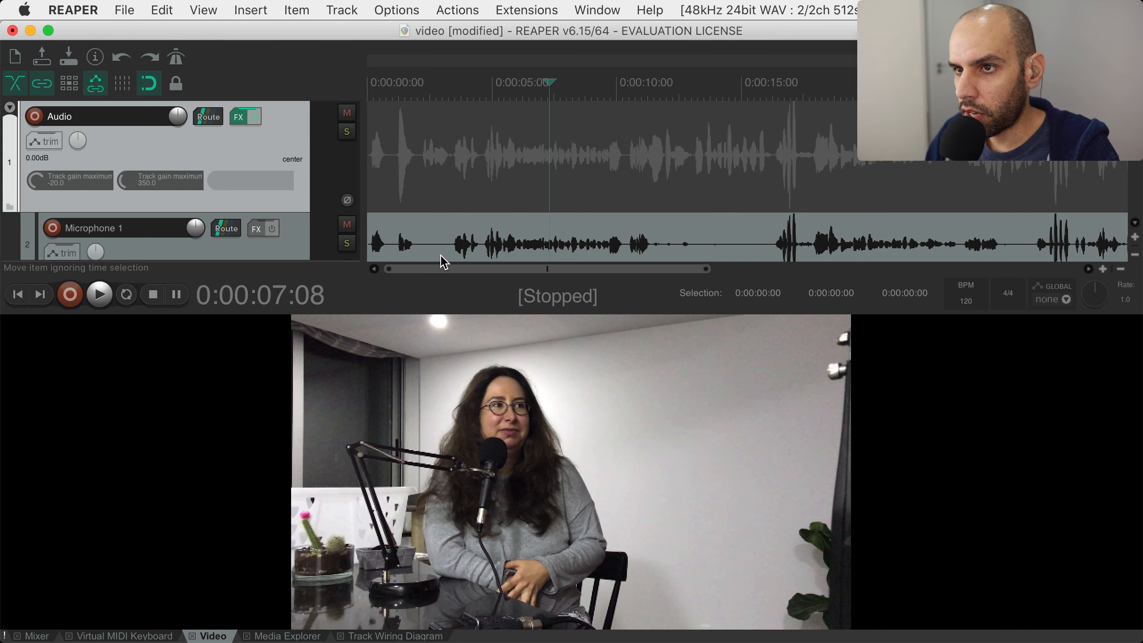
left_click(242, 119)
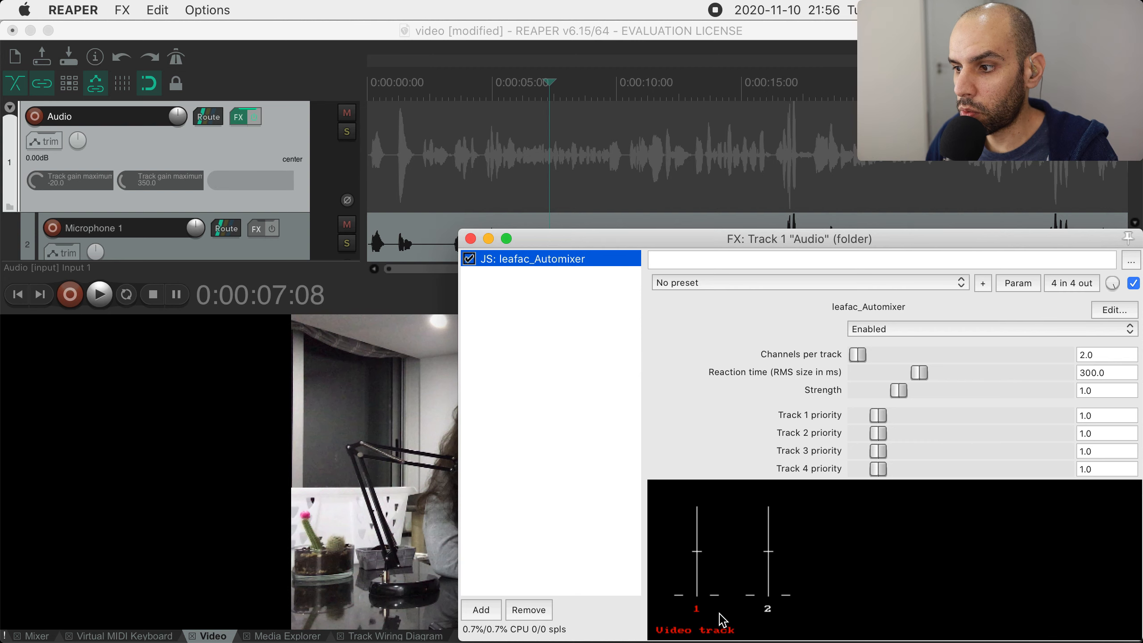
left_click(470, 239)
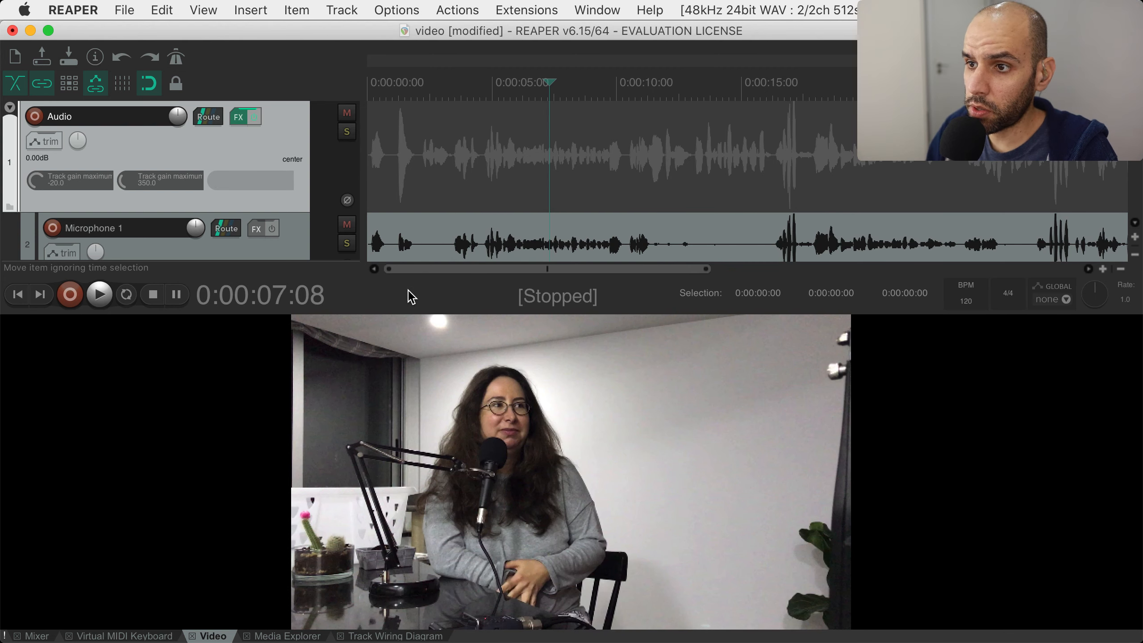
Hide the docked video preview and place the edit cursor at 0:00:12:09 with the Microphone 1 track selected
key("alt+d")
left_click(210, 274)
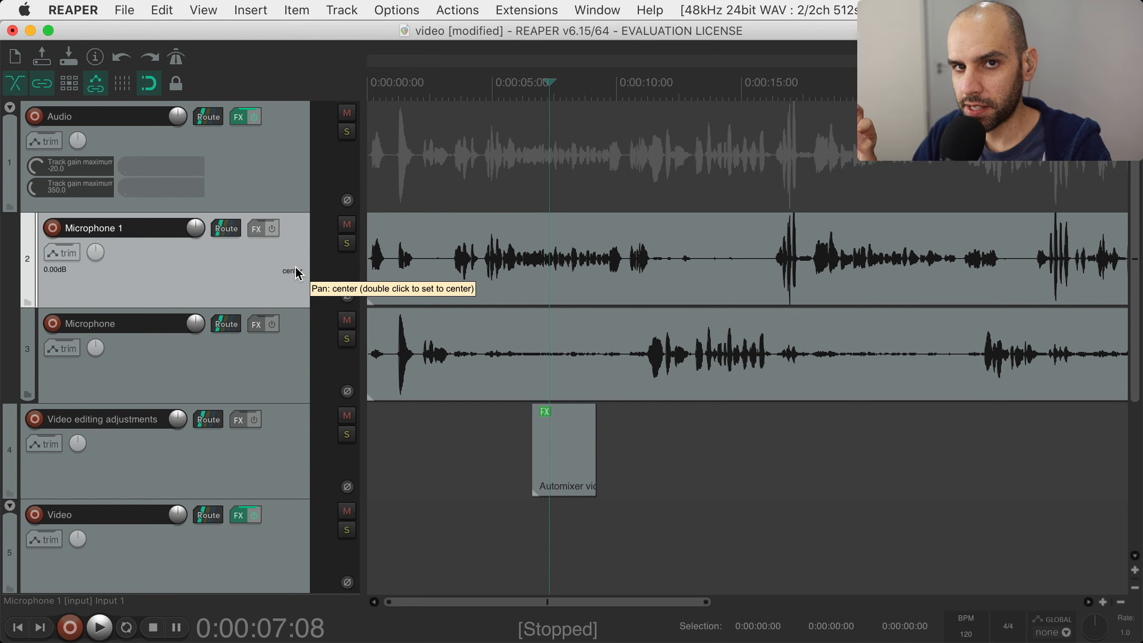
left_click(674, 179)
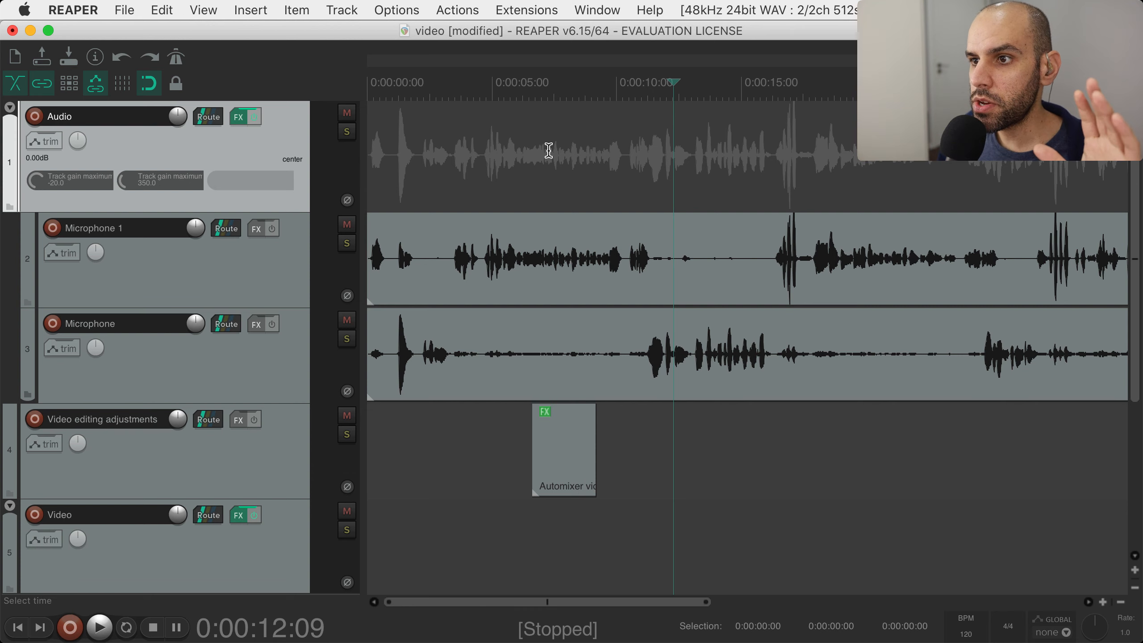
left_click(288, 269)
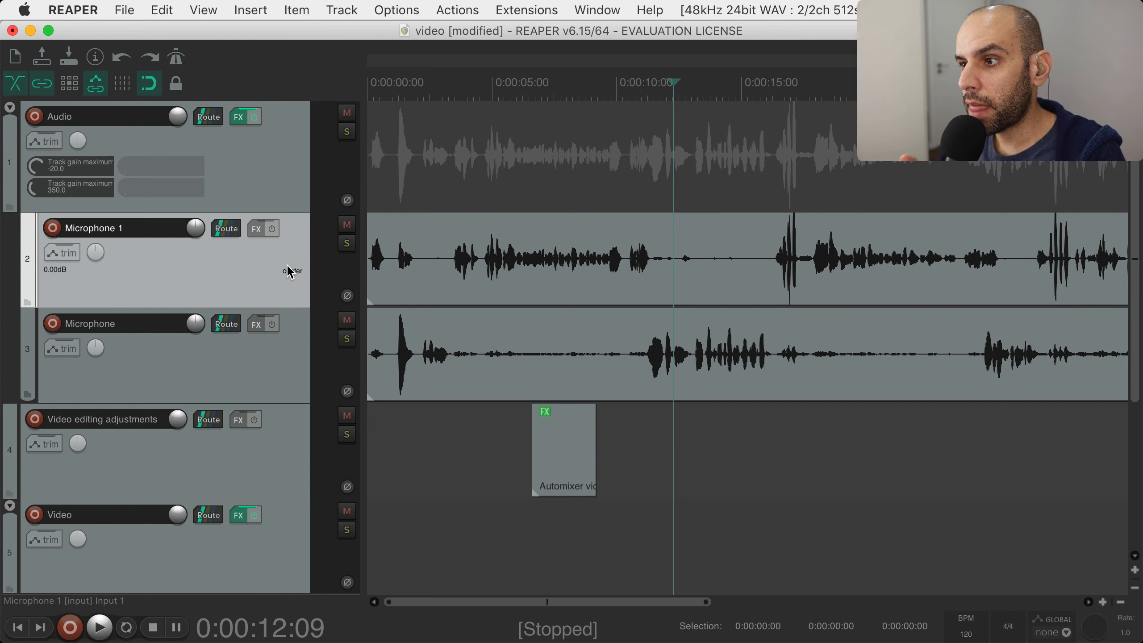
left_click(238, 515)
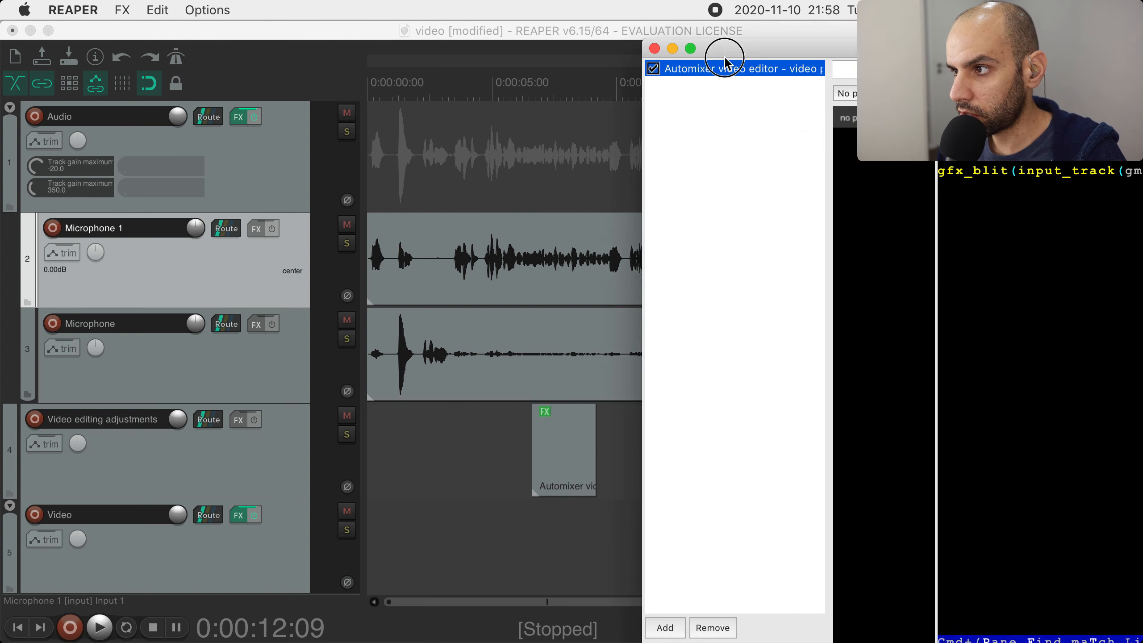
left_click_drag(727, 51, 166, 43)
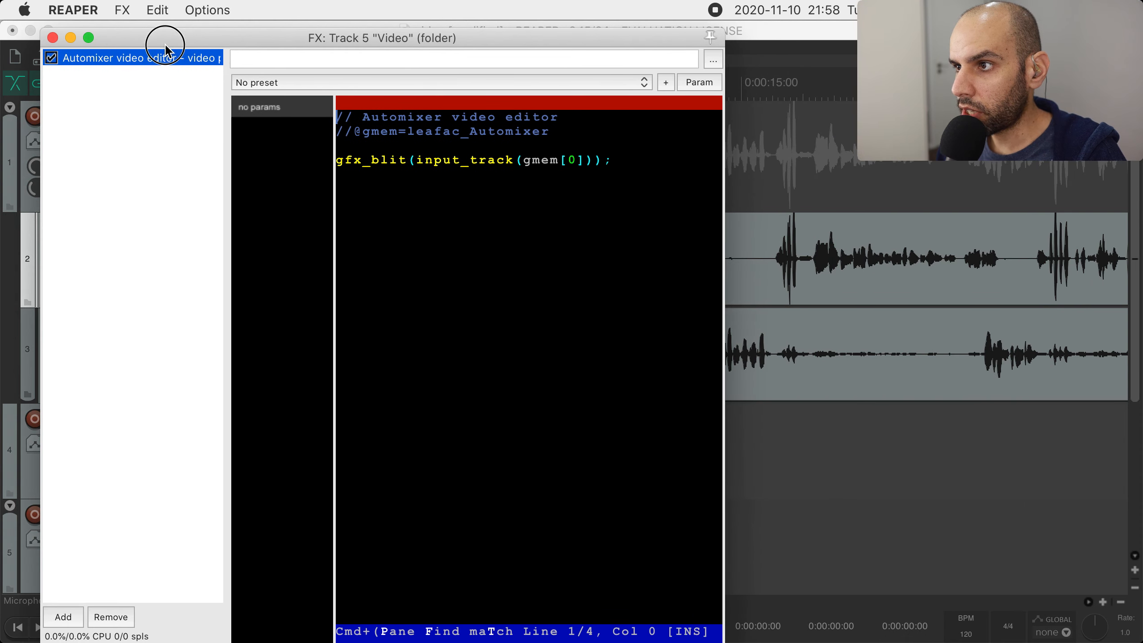
left_click(523, 160)
left_click(586, 160, "shift")
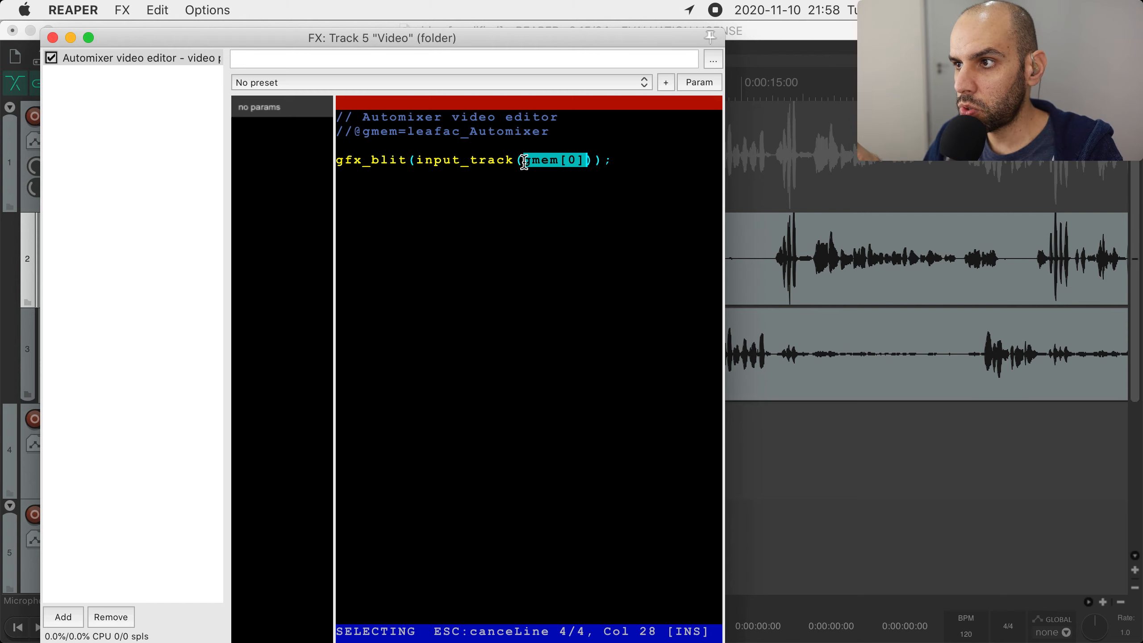
left_click(584, 130)
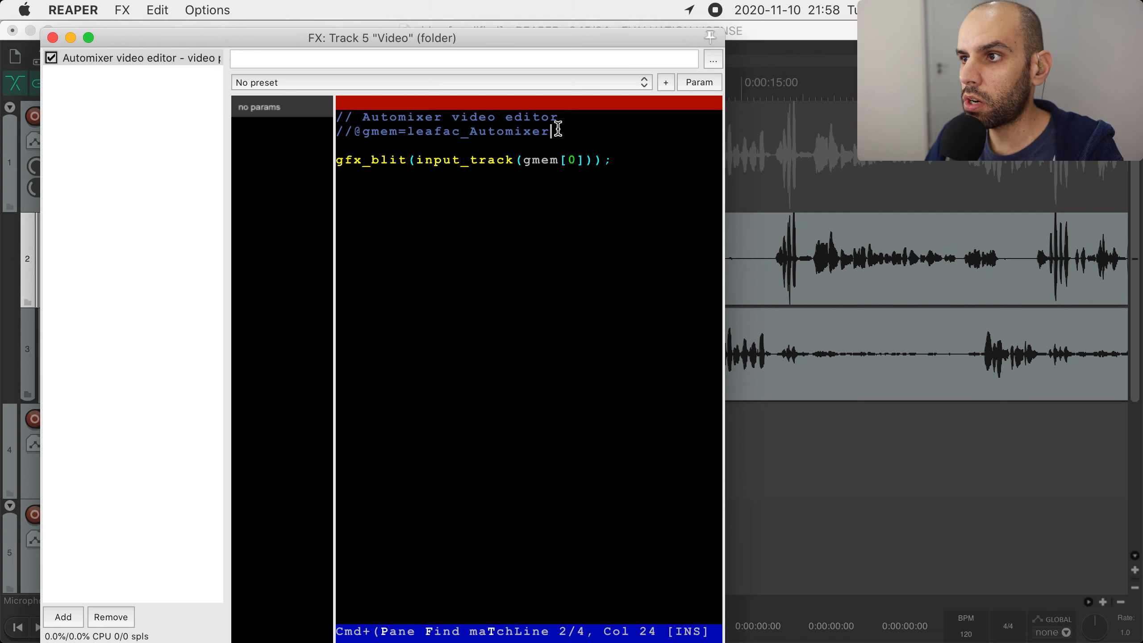
left_click_drag(558, 130, 352, 132)
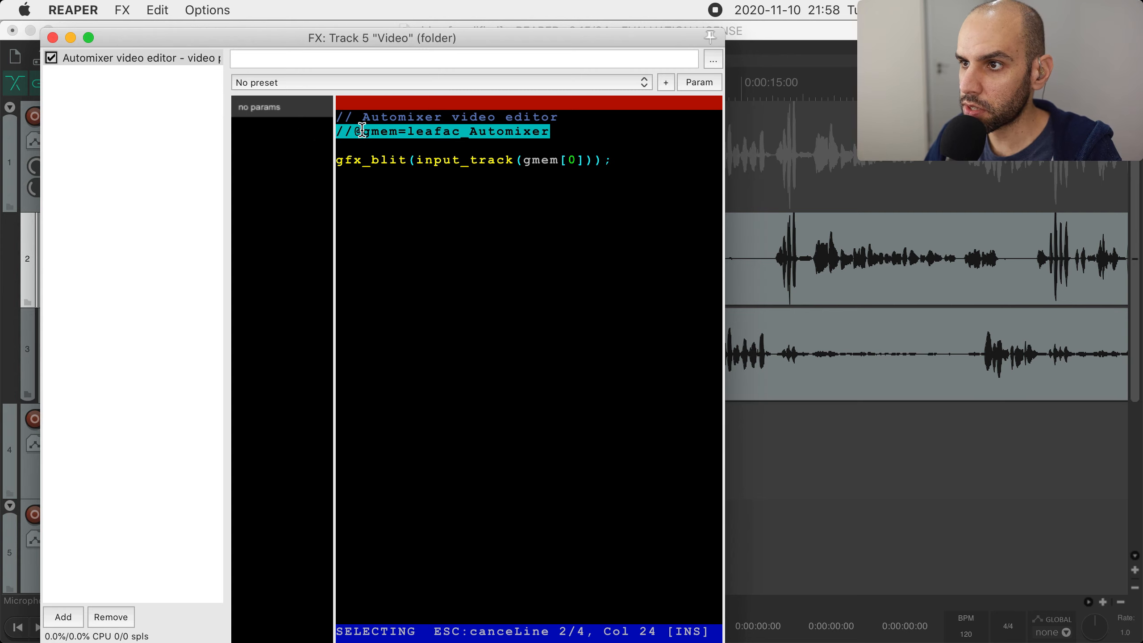
left_click_drag(523, 160, 587, 160)
left_click(581, 145)
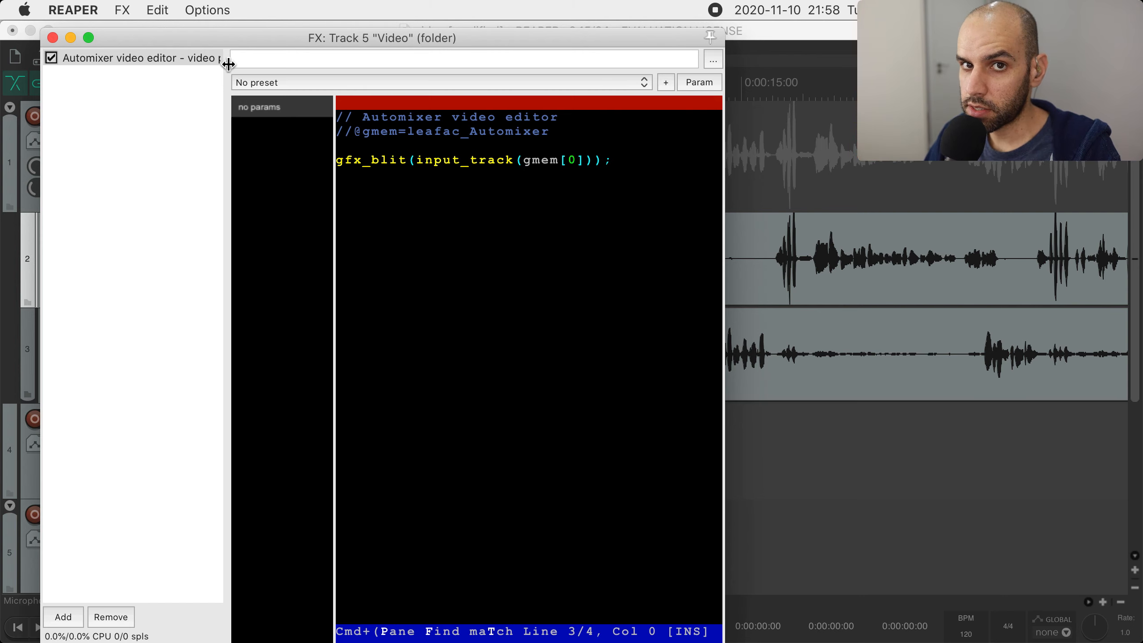
Move the Video track's FX window off the track controls to relate the Microphone 1 track to gmem[0] in the code
left_click_drag(164, 38, 527, 39)
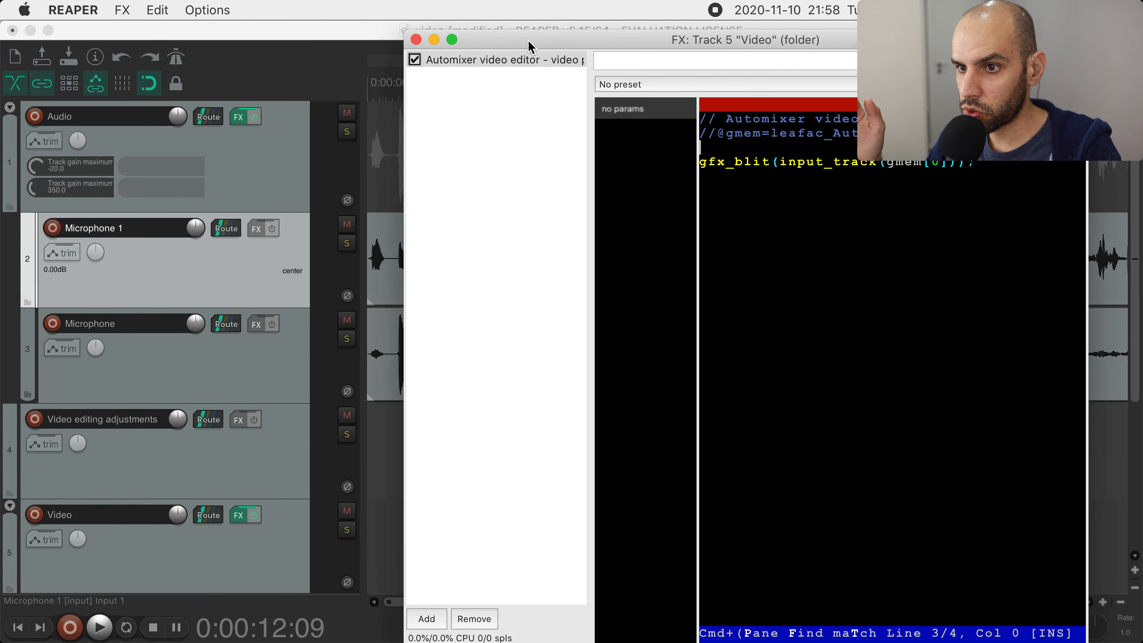
left_click(255, 256)
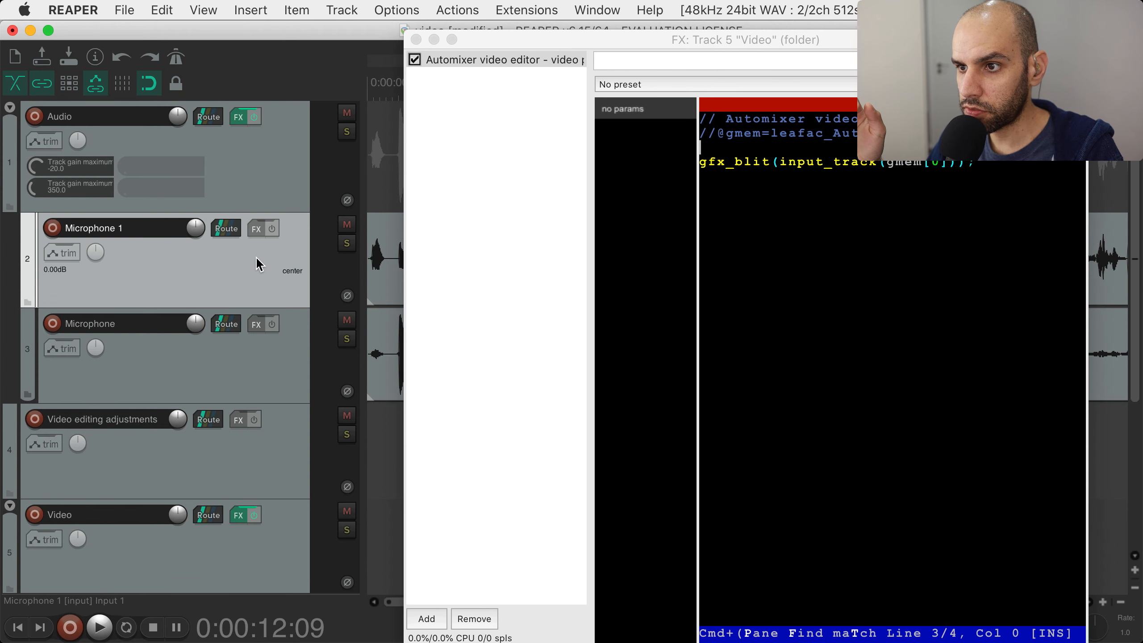
left_click(884, 163)
left_click_drag(884, 164, 942, 163)
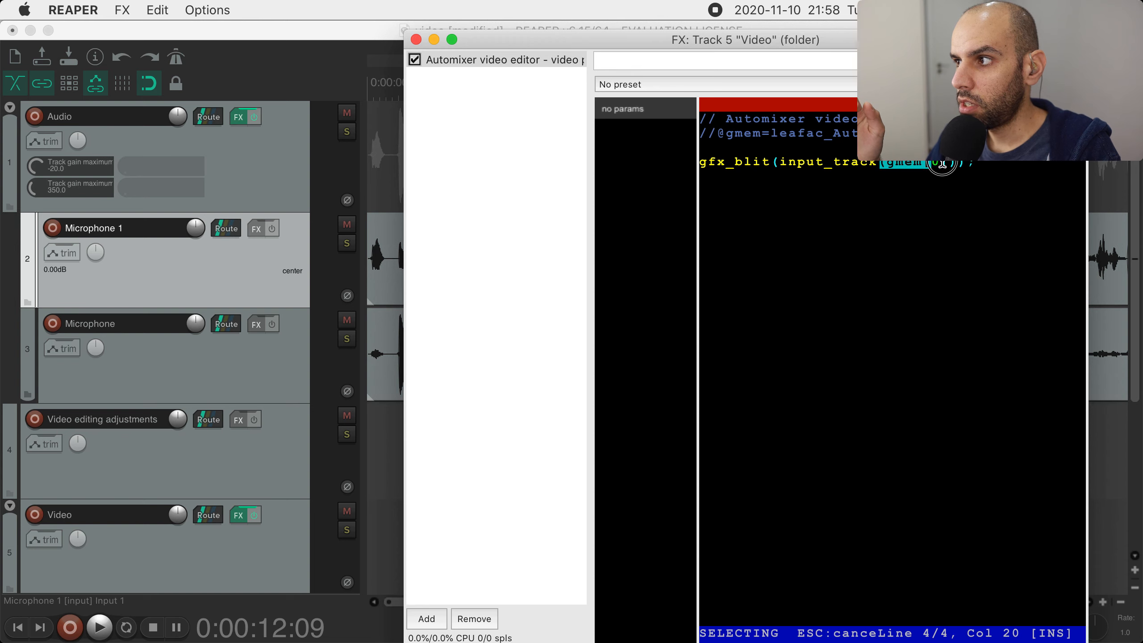
Reposition the Video track's FX window so the code is fully readable and highlight gmem[0] inside the input_track call
left_click_drag(693, 40, 444, 40)
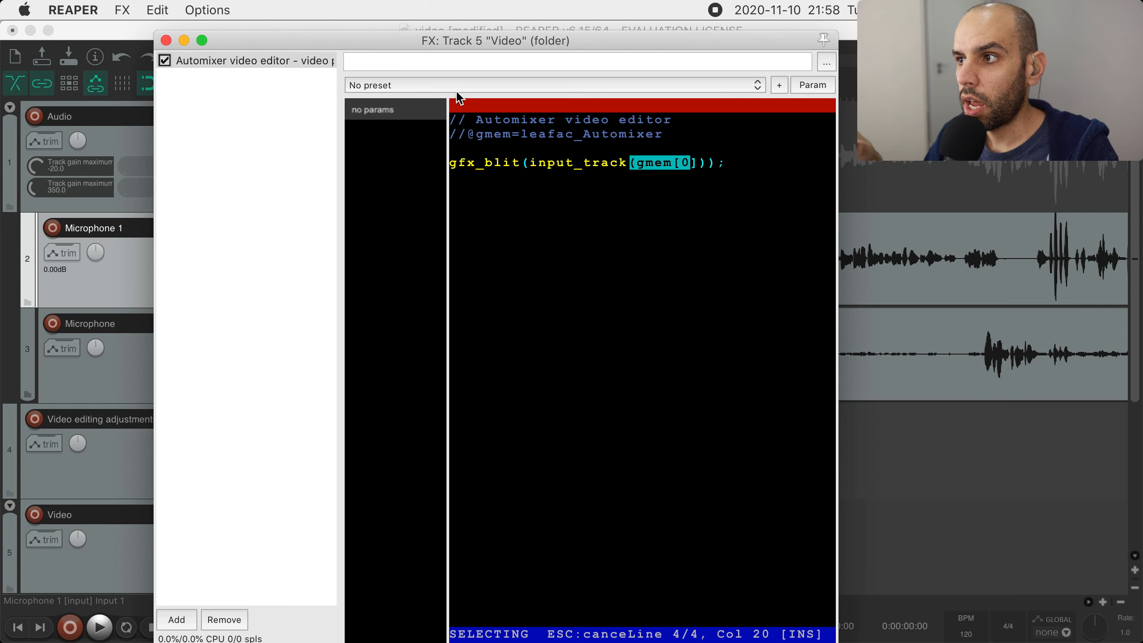
left_click(701, 142)
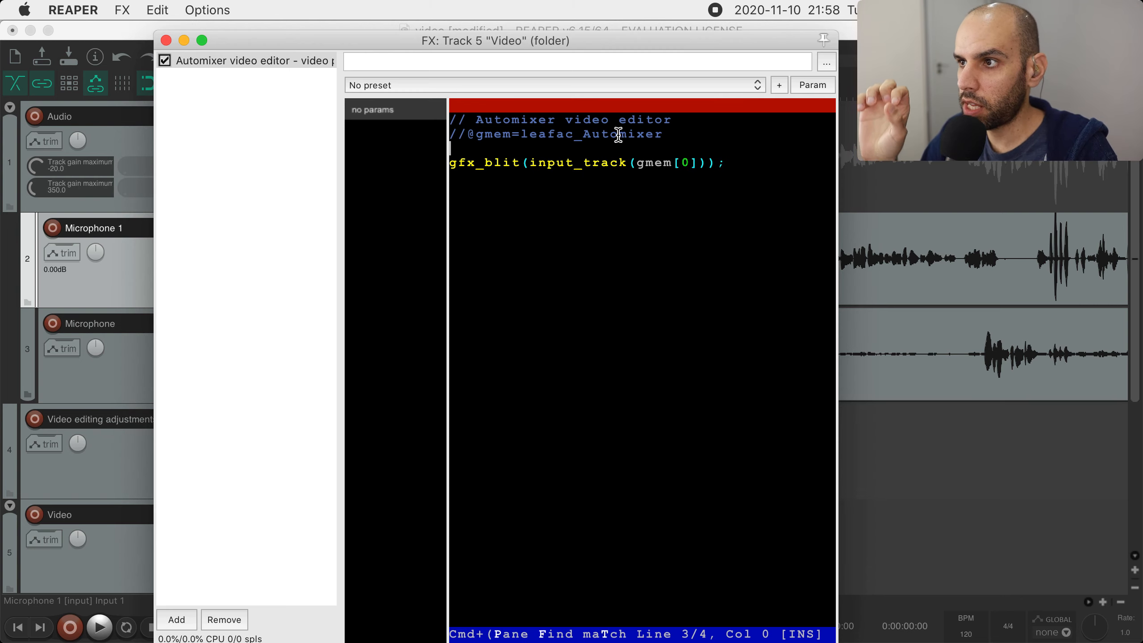
left_click_drag(639, 46, 620, 40)
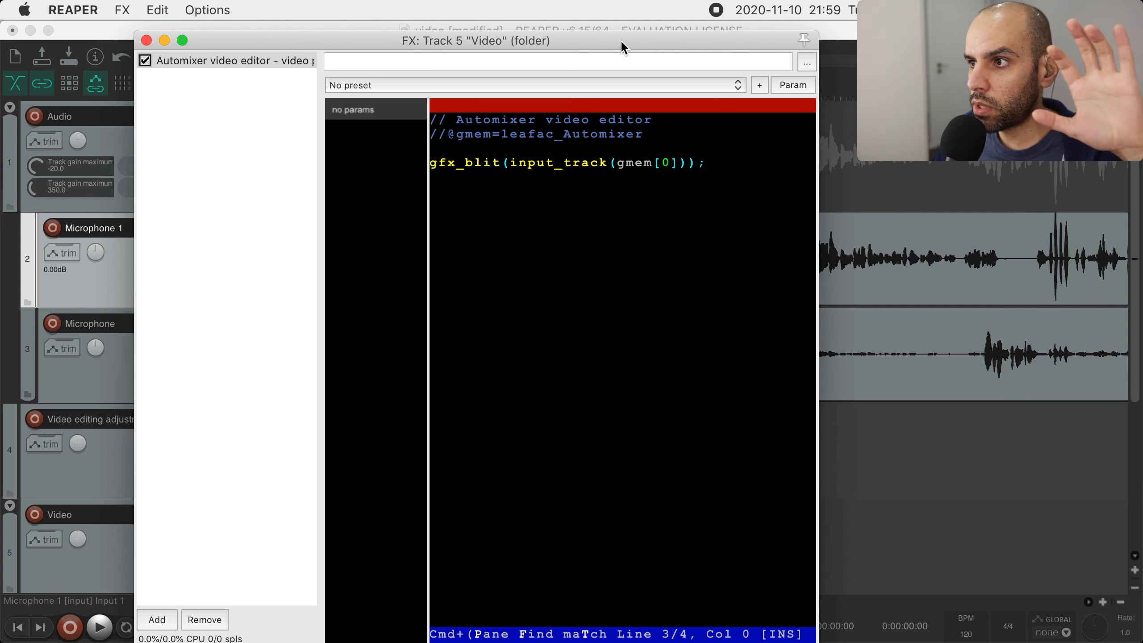
left_click_drag(620, 166, 683, 165)
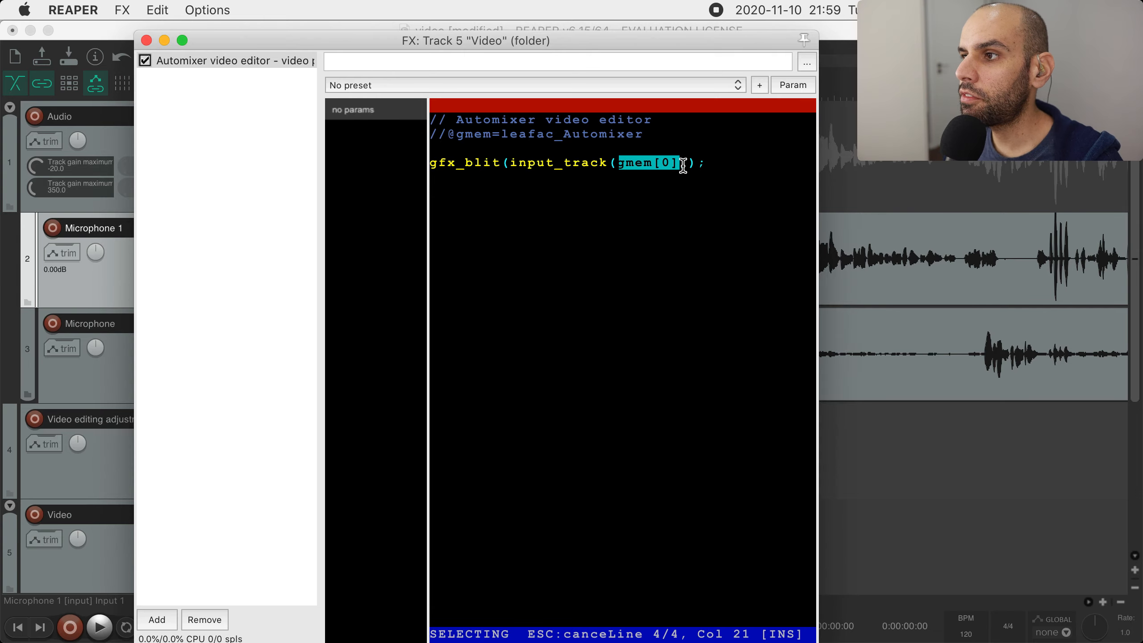
Switch to the Automixer video's YouTube page in Safari and find the highlighted comment about multi-camera podcasts
key("ctrl+Up")
left_click(530, 209)
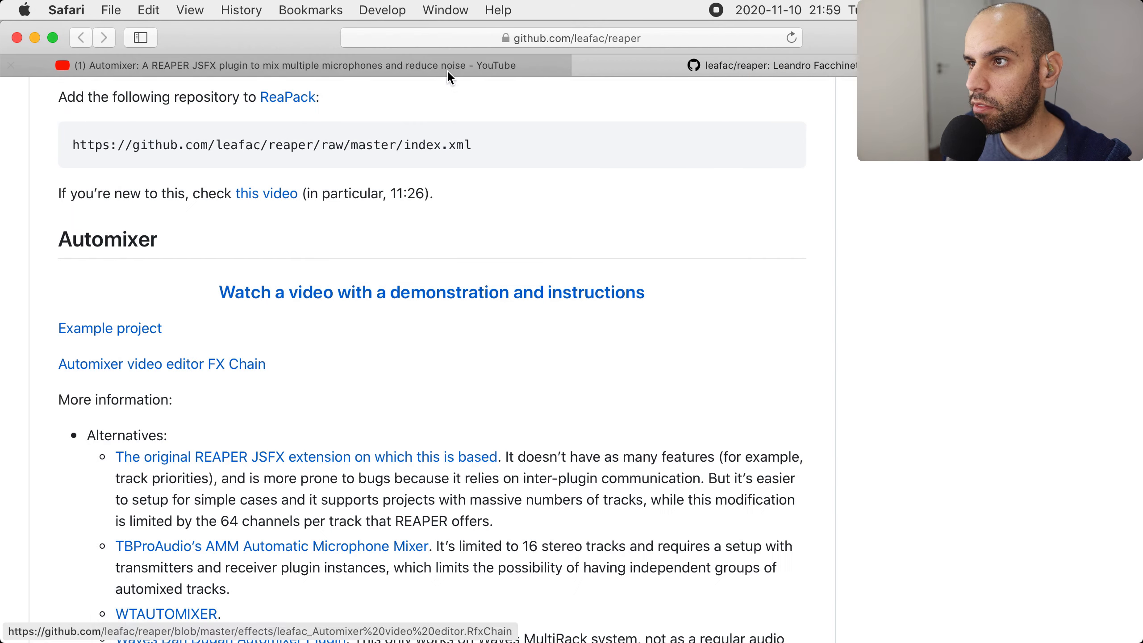
left_click(435, 65)
scroll(252, 223, "up", 5)
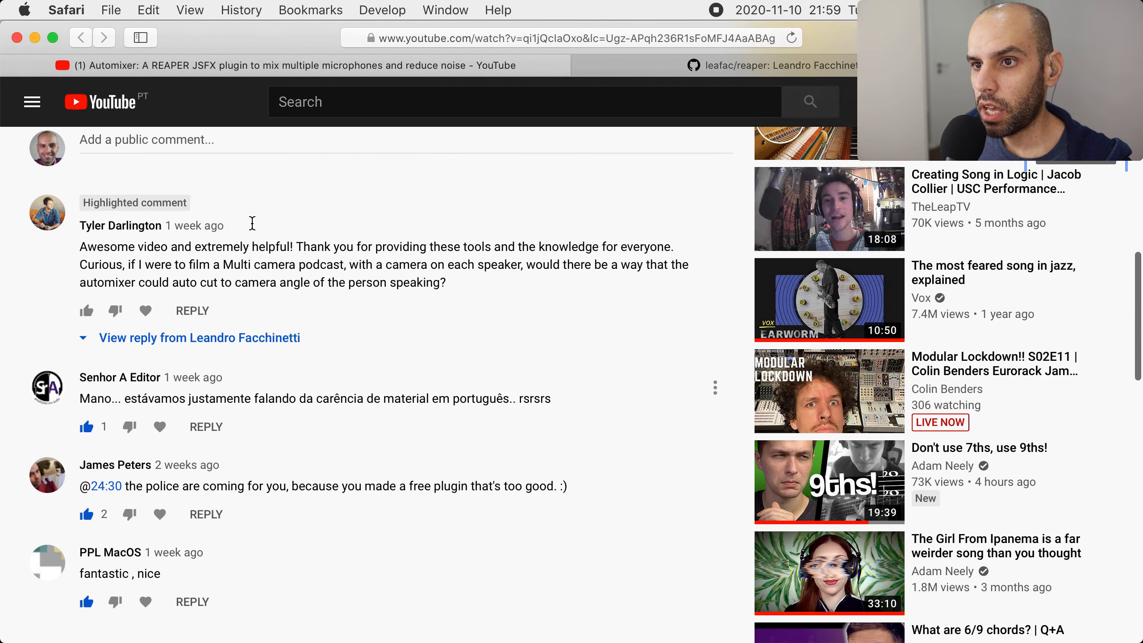
scroll(253, 223, "up", 10)
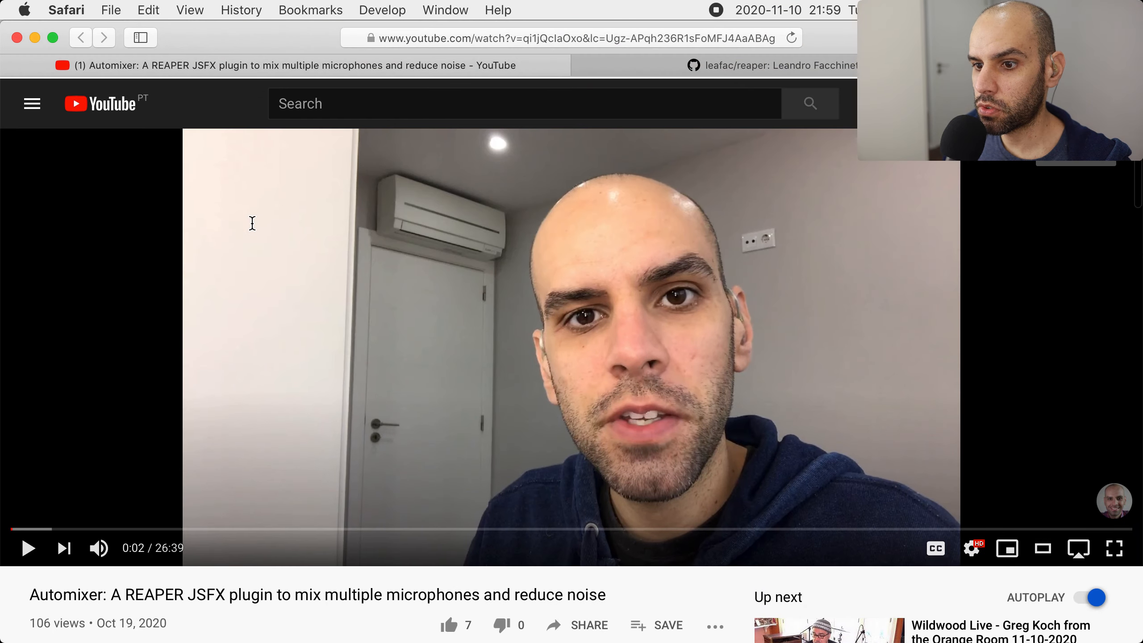
scroll(253, 222, "down", 2)
scroll(68, 439, "down", 10)
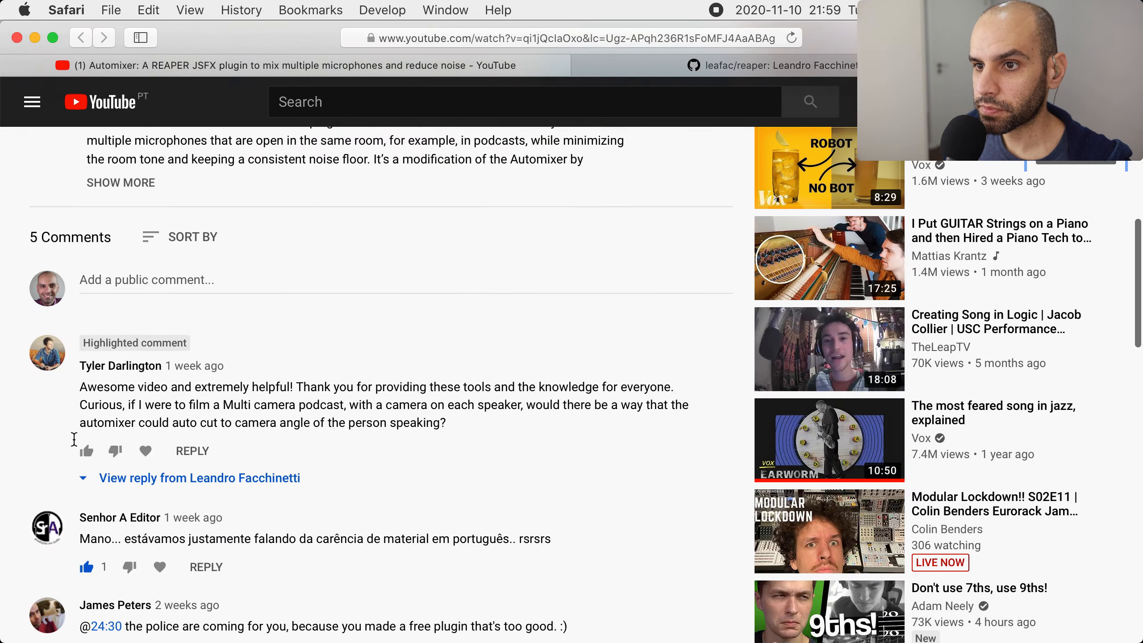